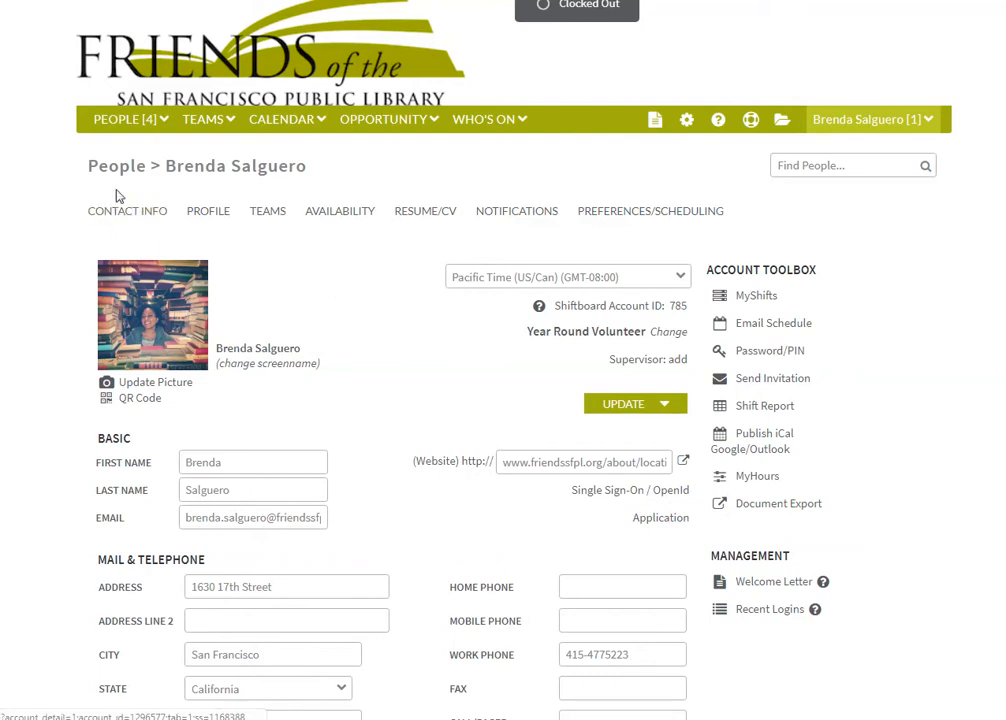
# Open the calendar's schedules and look over the May 2019 shifts and the coverage options
pyautogui.moveTo(290, 128)
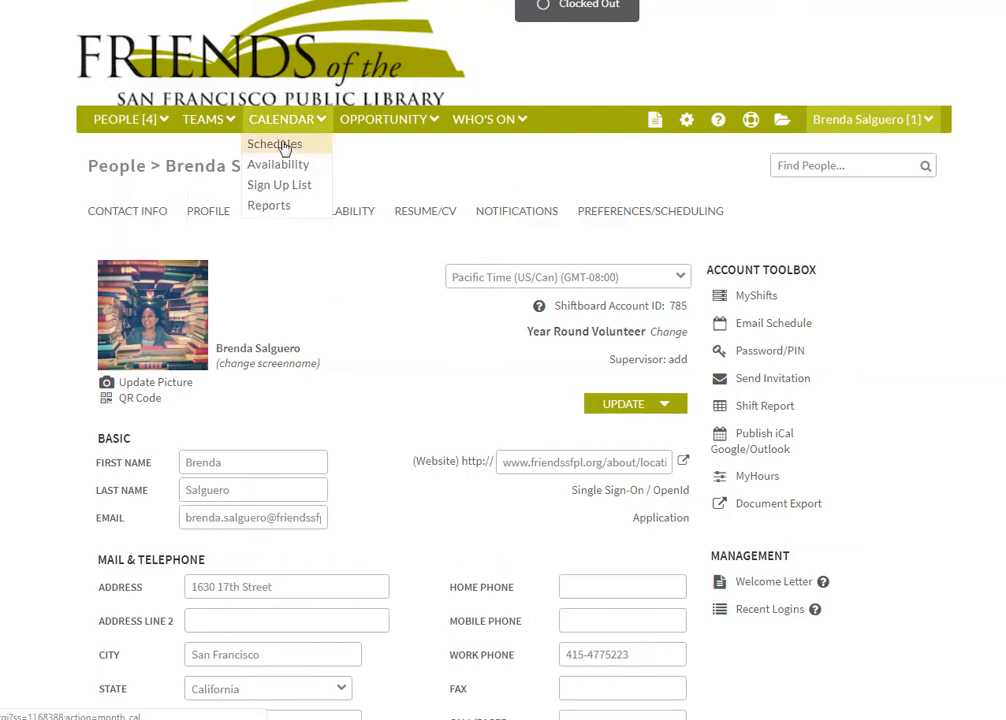
pyautogui.click(276, 144)
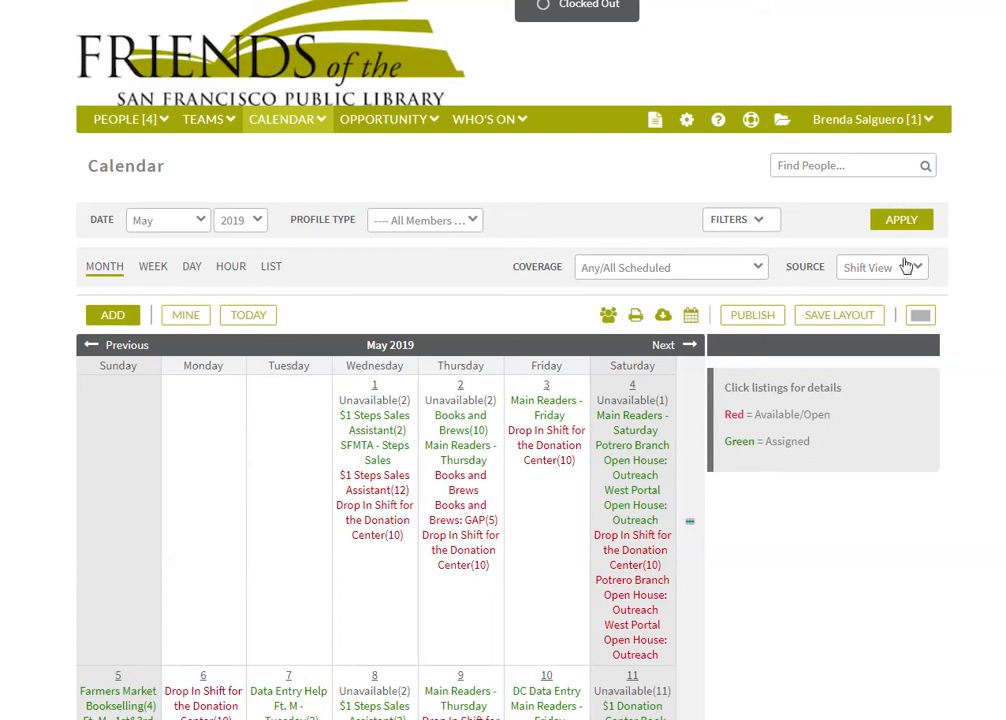
pyautogui.scroll(-1, 988, 265)
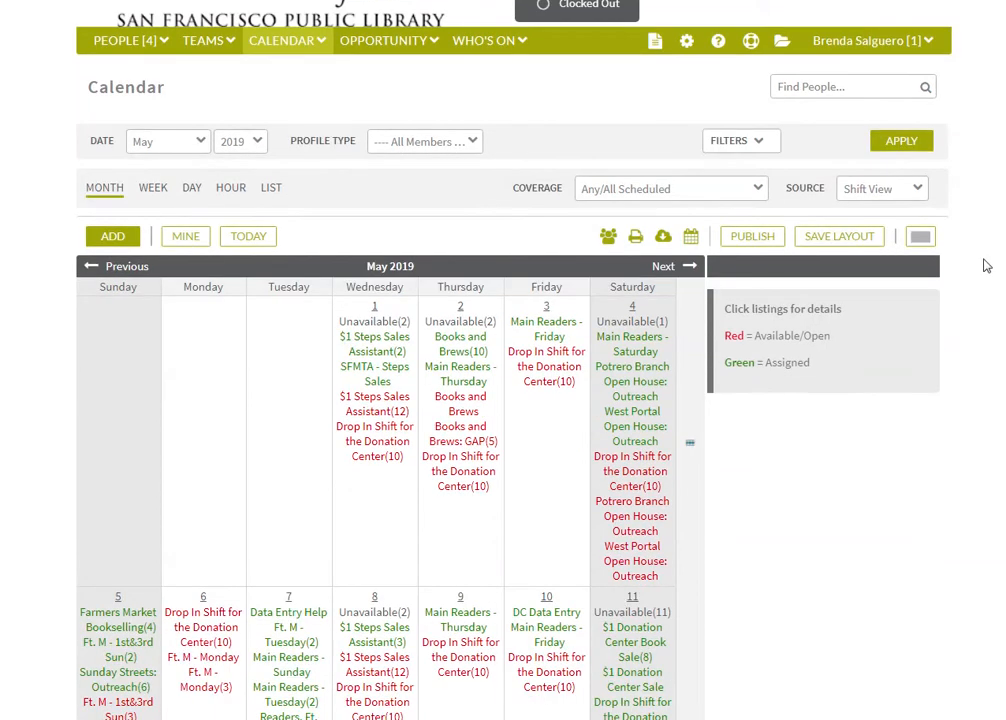
pyautogui.scroll(-2, 987, 265)
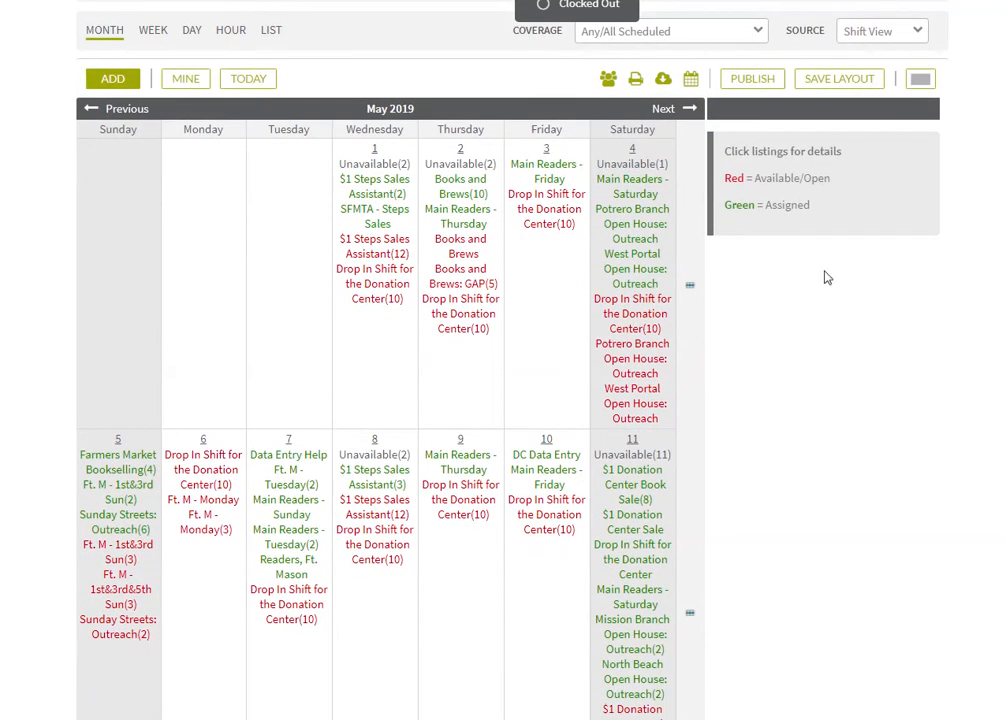
pyautogui.scroll(-2, 700, 330)
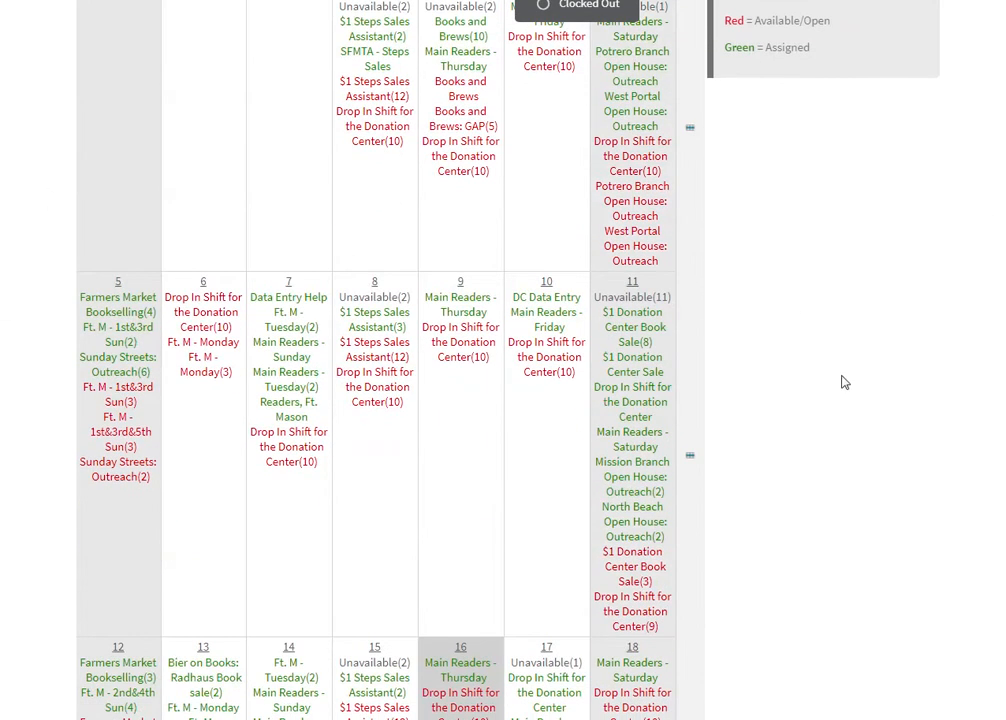
pyautogui.scroll(-6, 762, 245)
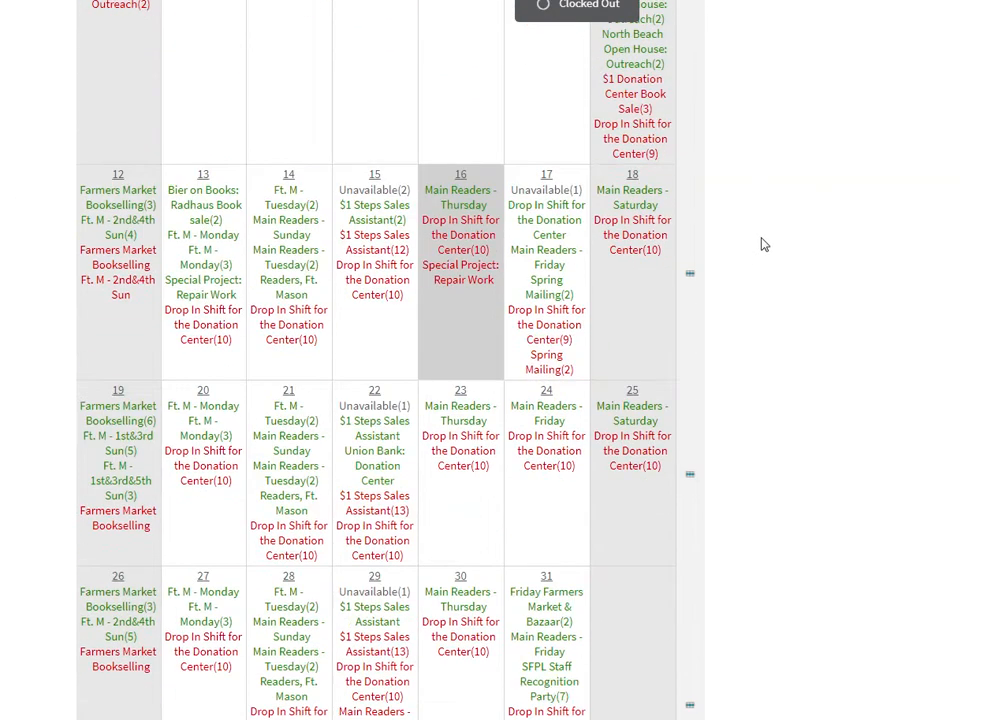
pyautogui.scroll(11, 762, 245)
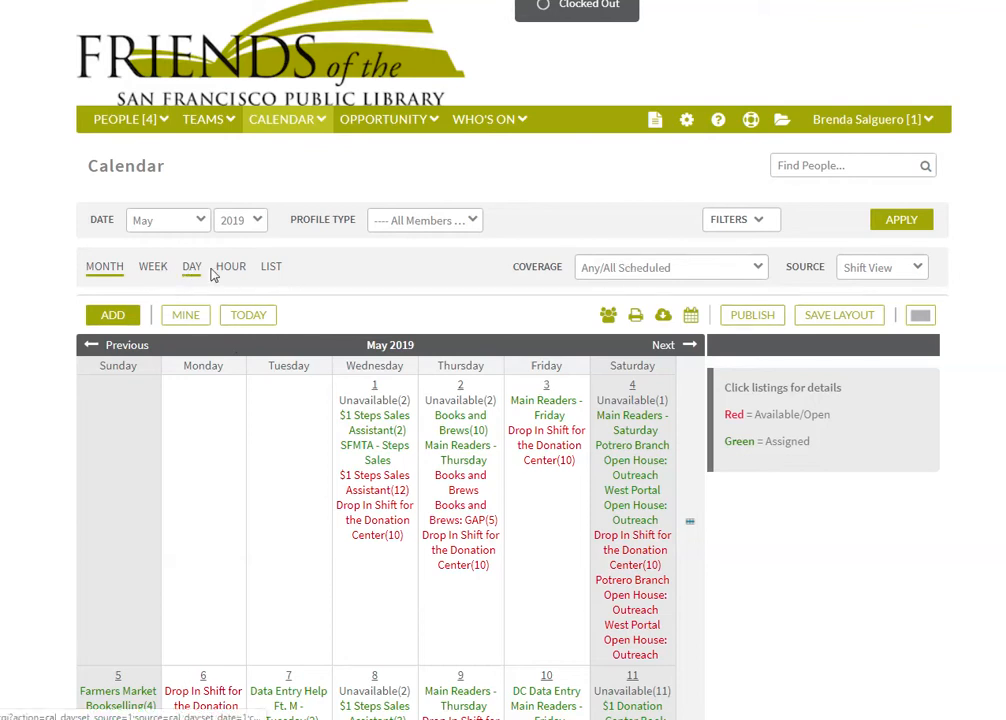
pyautogui.click(648, 268)
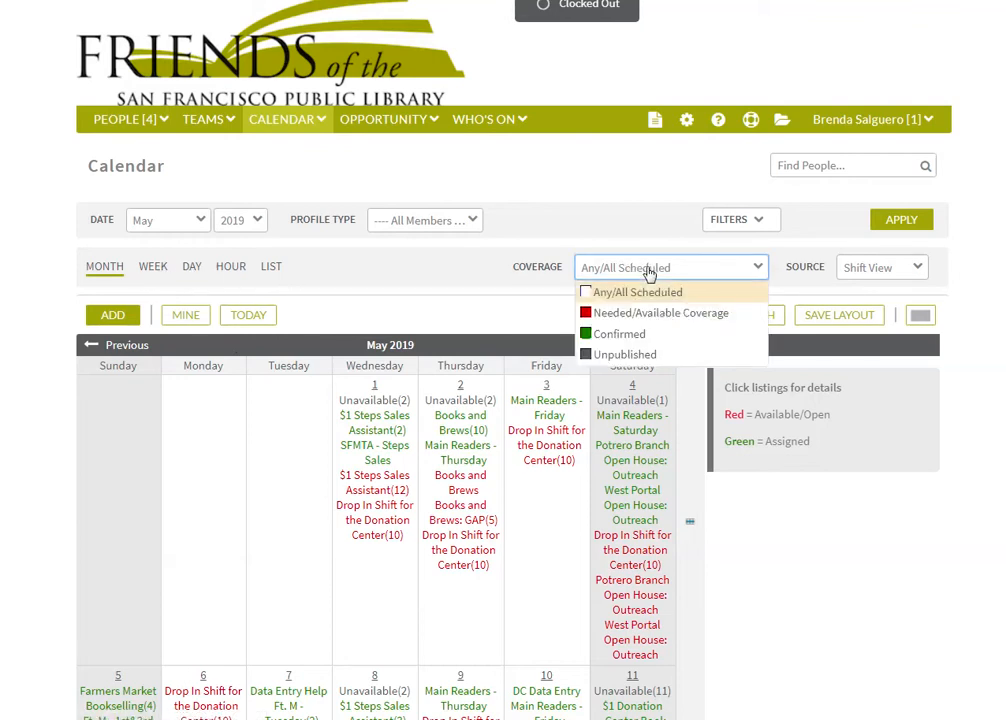
pyautogui.click(363, 290)
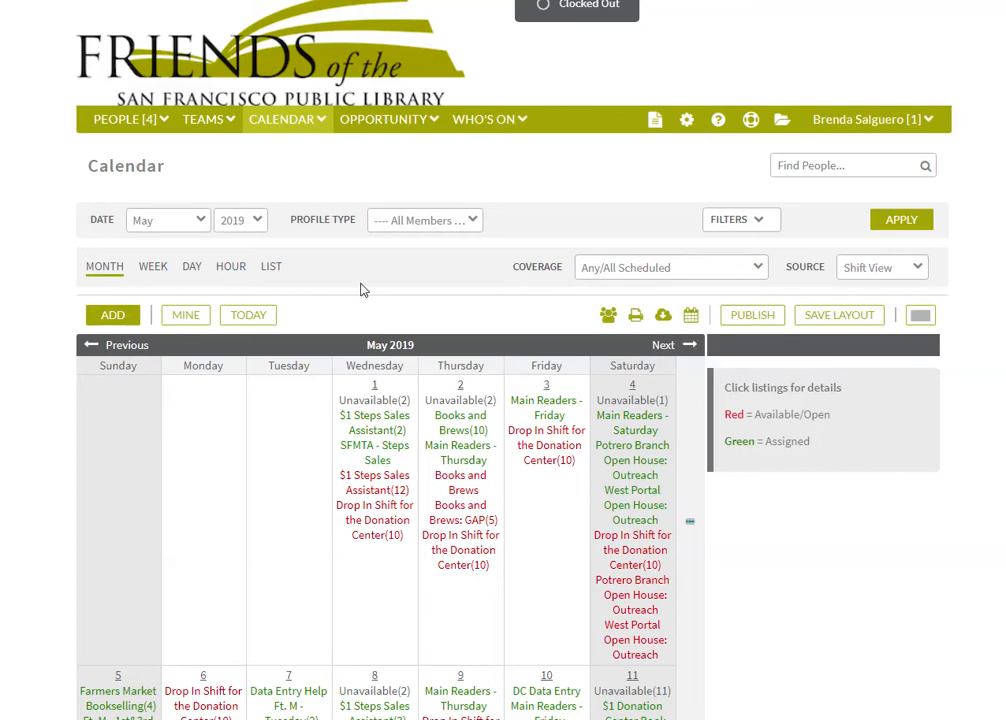
# Filter the May 2019 calendar by the location Readers, Ft. Mason
pyautogui.click(750, 226)
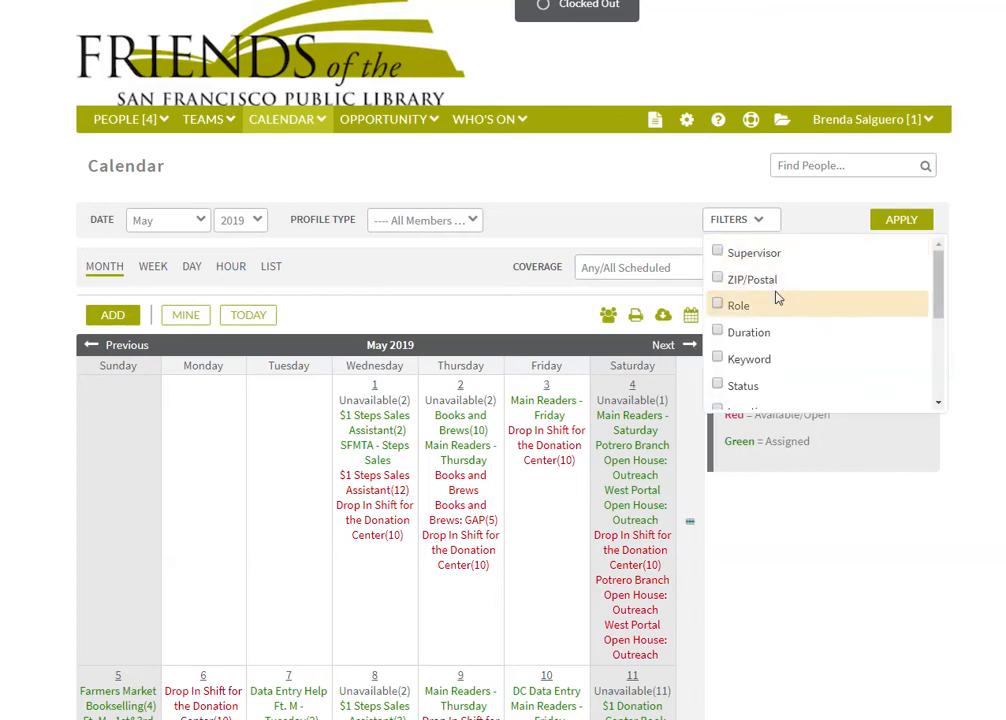
pyautogui.scroll(-1, 777, 296)
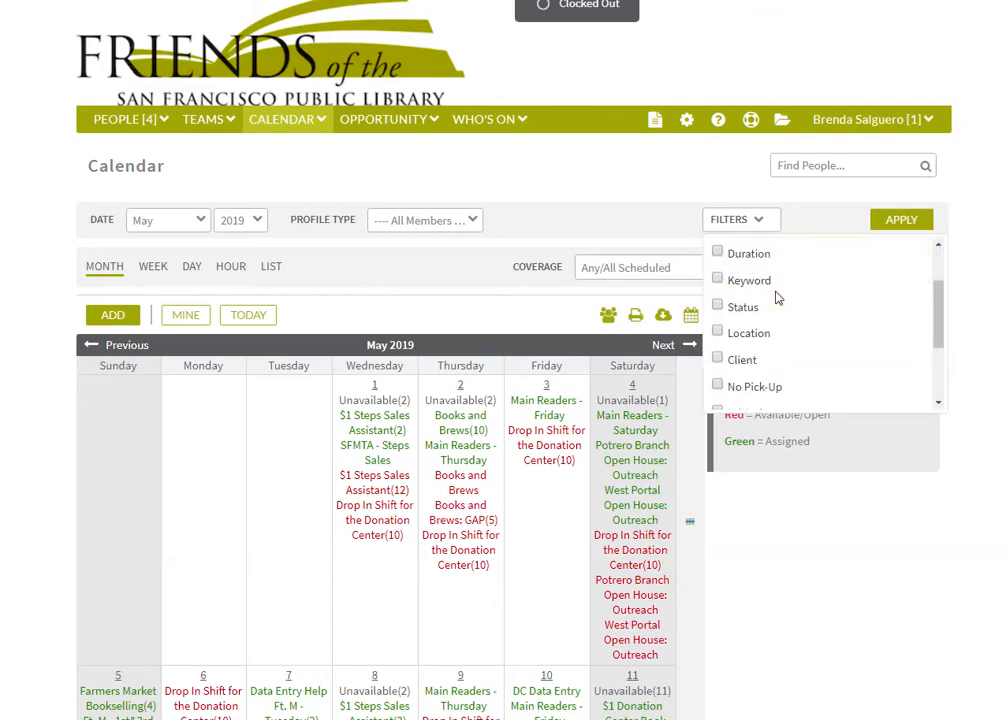
pyautogui.click(718, 333)
pyautogui.click(232, 259)
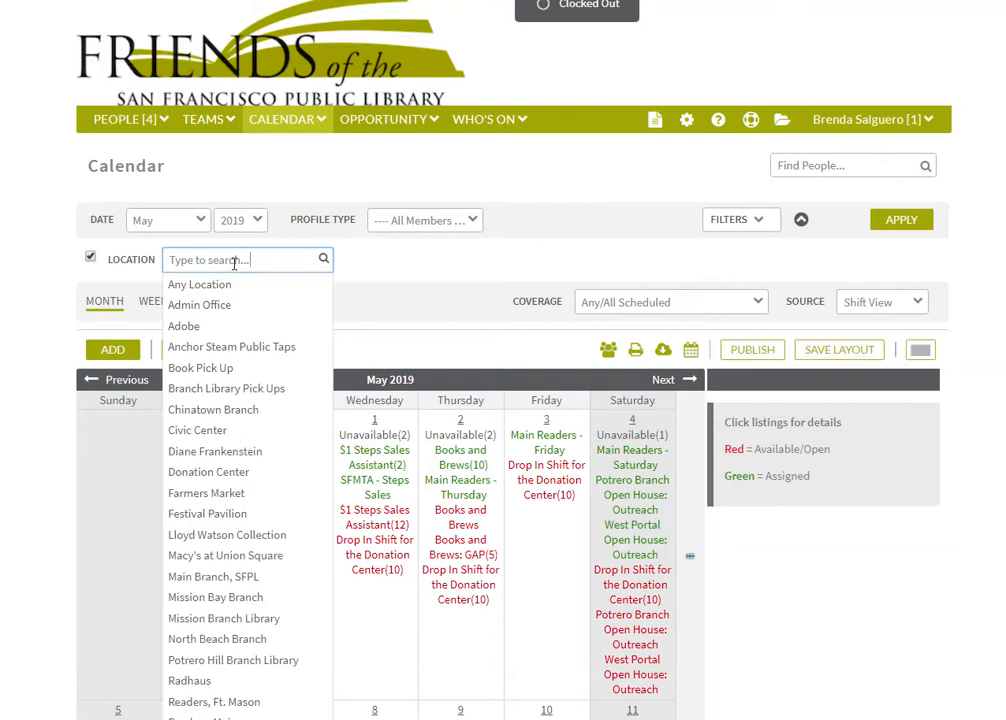
pyautogui.scroll(-3, 240, 415)
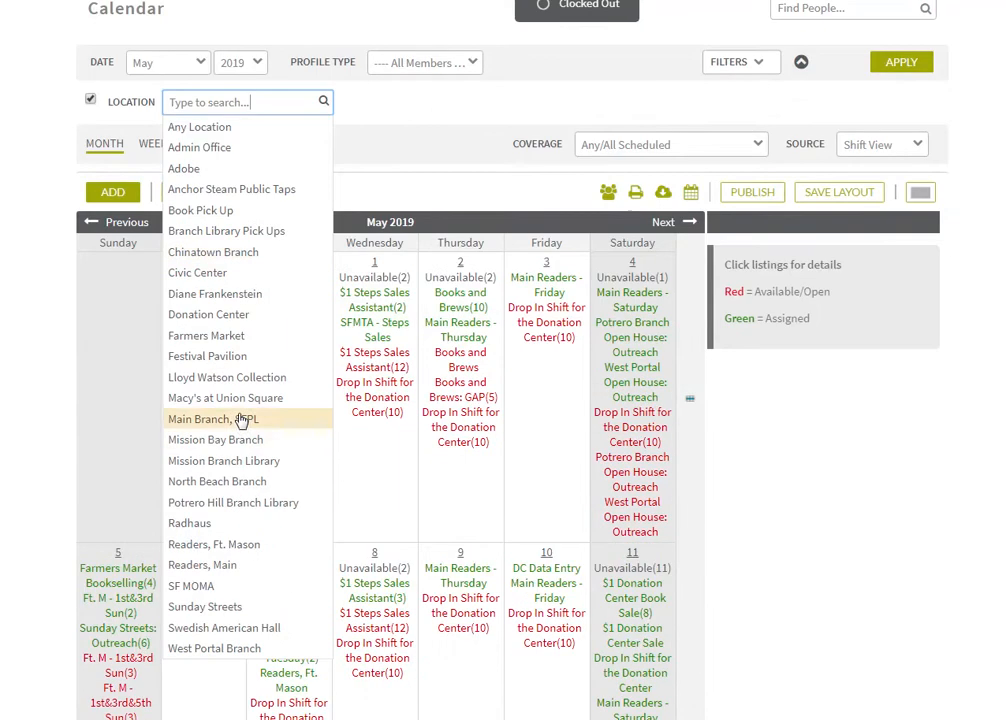
pyautogui.click(240, 545)
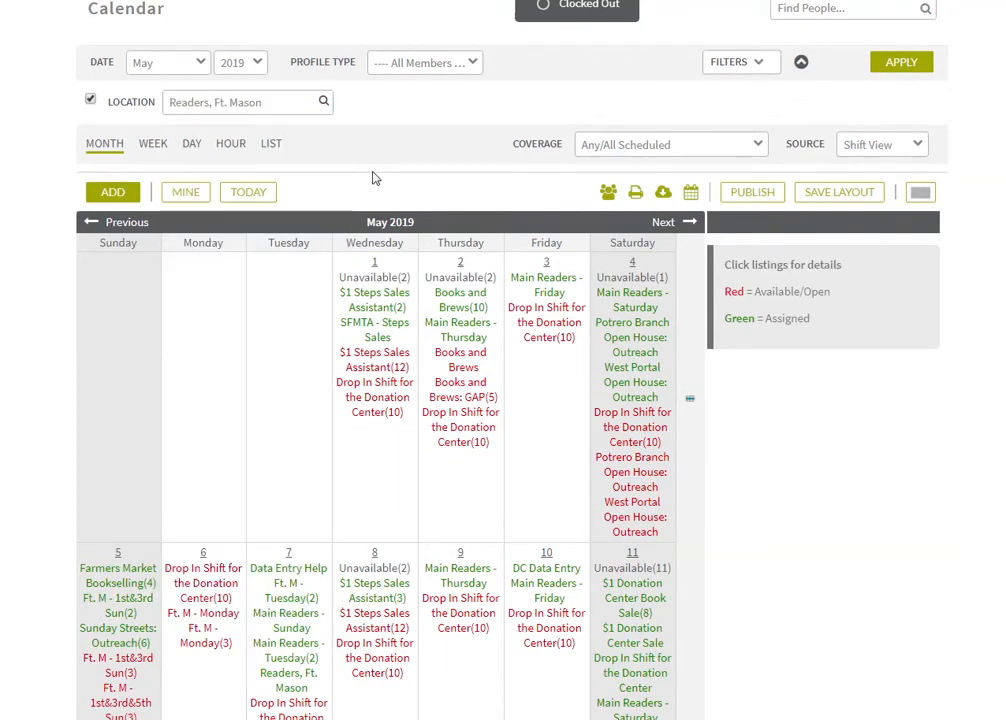
pyautogui.scroll(1, 372, 178)
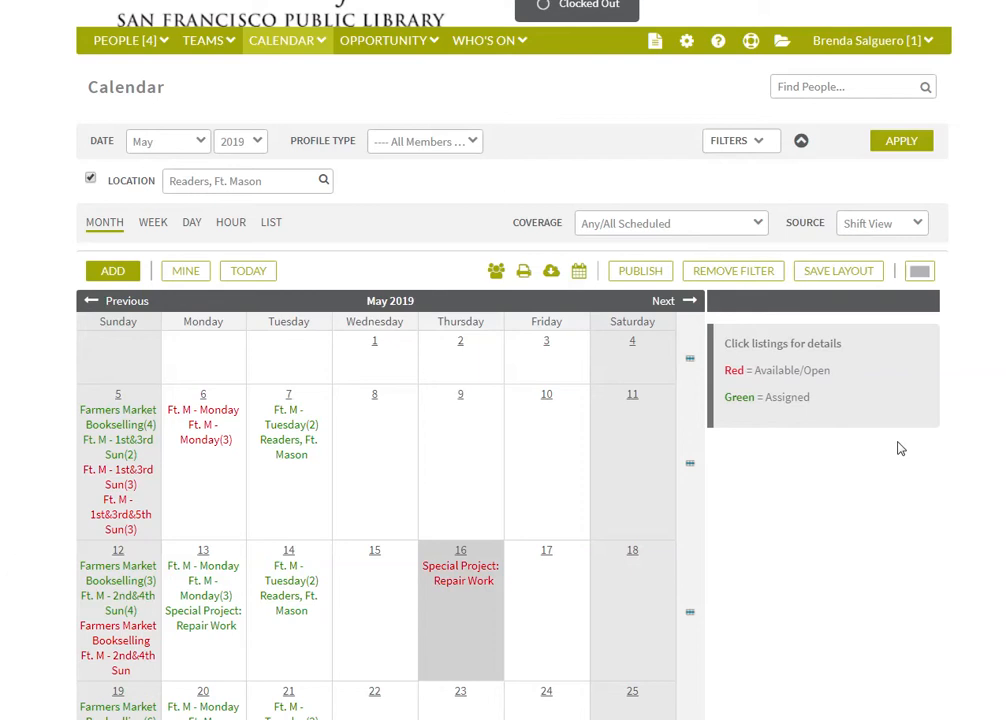
# Review the other available filters and the open and assigned Ft. Mason shifts across May 2019
pyautogui.click(760, 140)
pyautogui.scroll(-3, 720, 300)
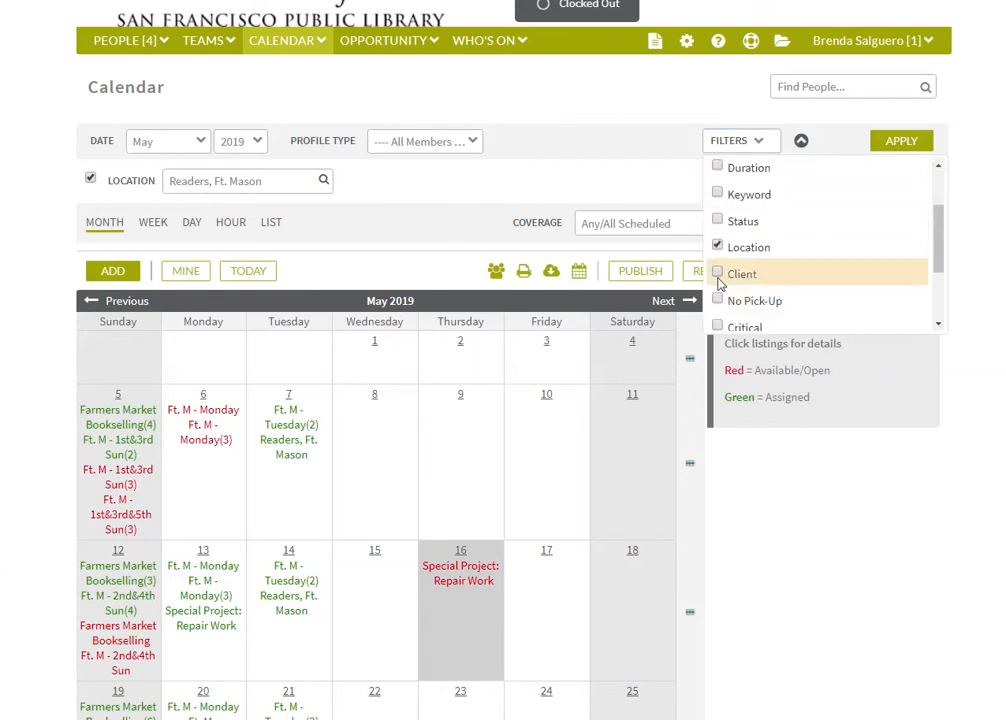
pyautogui.click(425, 188)
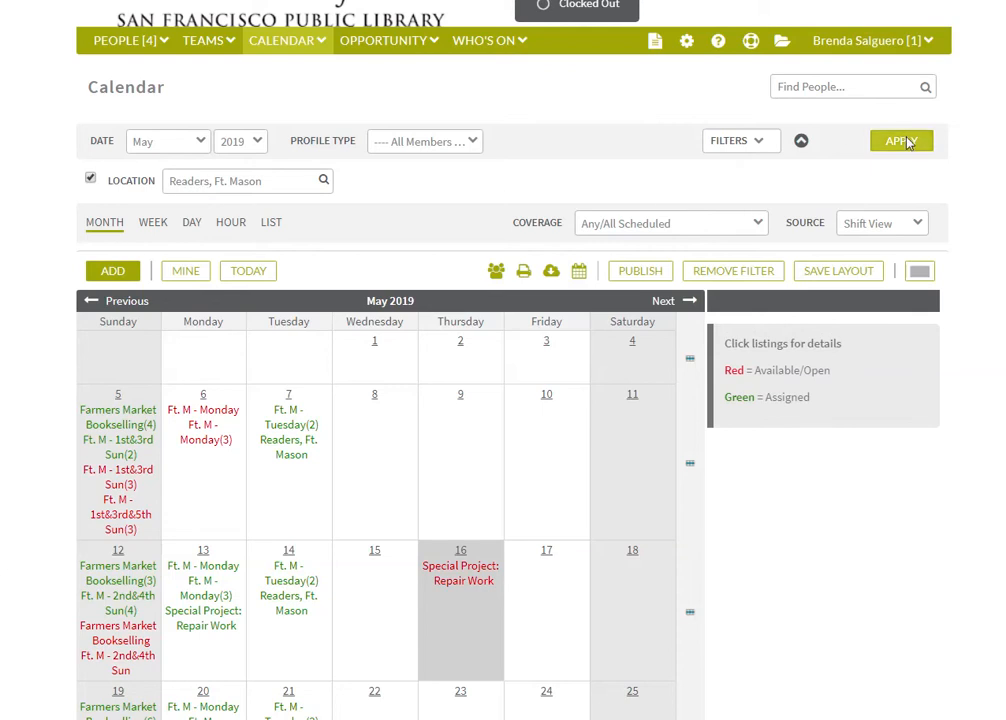
pyautogui.scroll(-3, 400, 249)
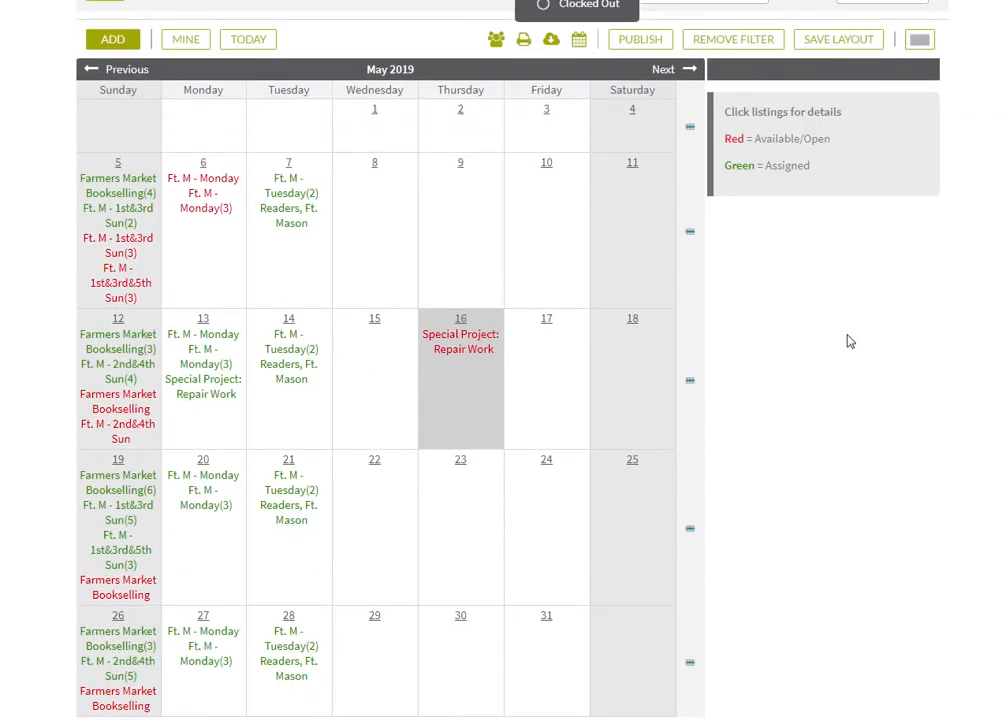
pyautogui.scroll(3, 848, 341)
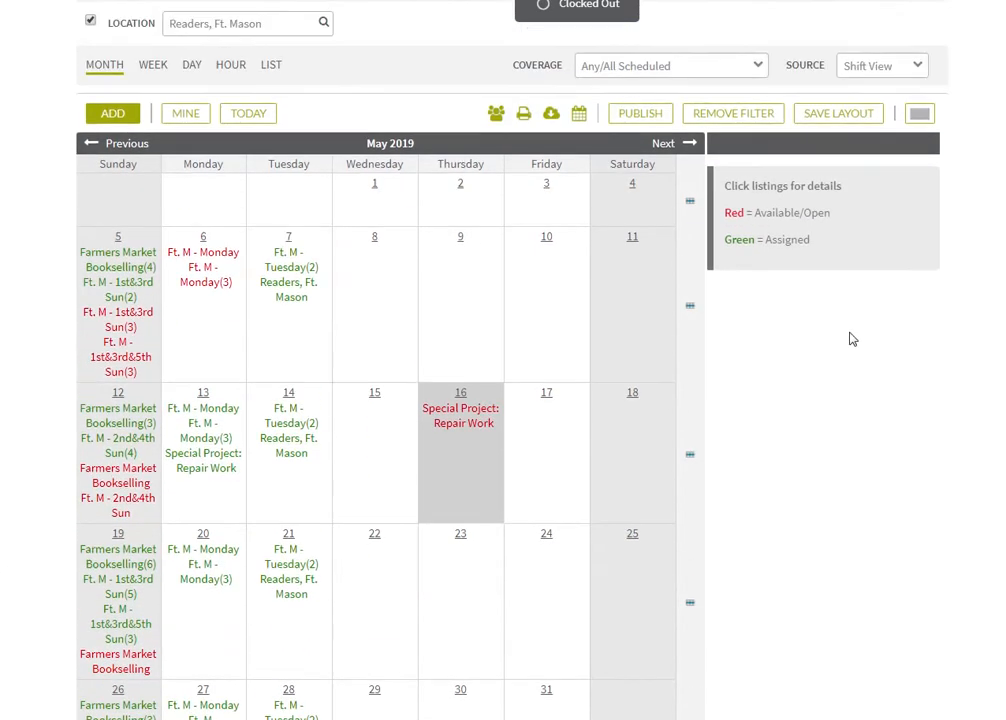
pyautogui.scroll(1, 848, 340)
pyautogui.scroll(-3, 851, 337)
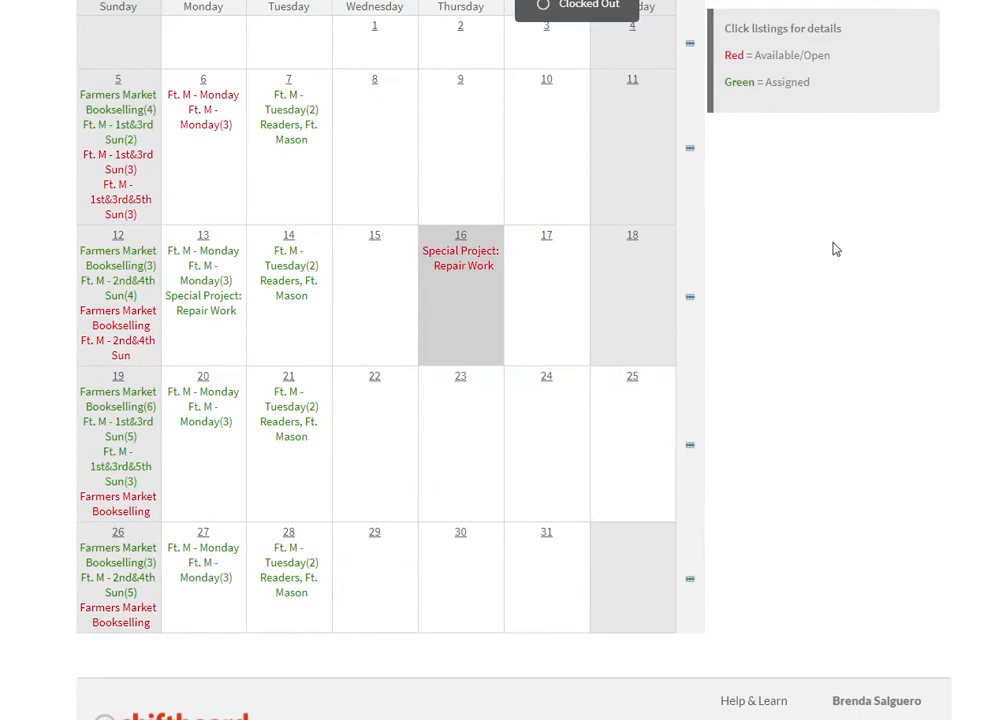
pyautogui.scroll(2, 801, 287)
pyautogui.scroll(-1, 801, 287)
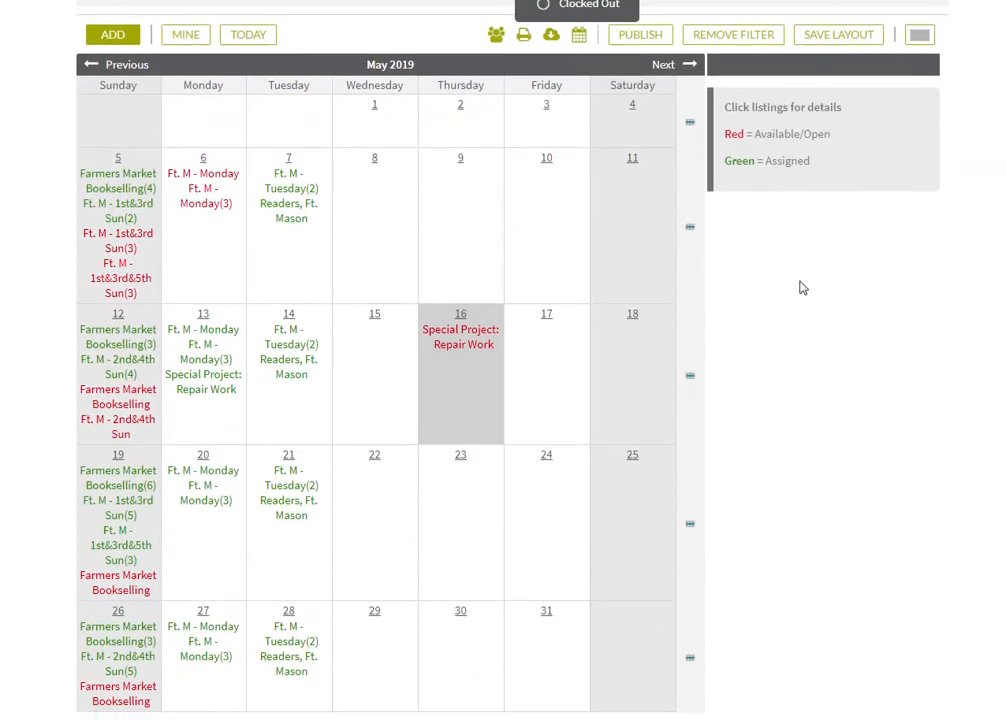
# View the Ft. M - Tuesday shift details for May 7, and browse ahead to June 2019 and back to May
pyautogui.click(289, 180)
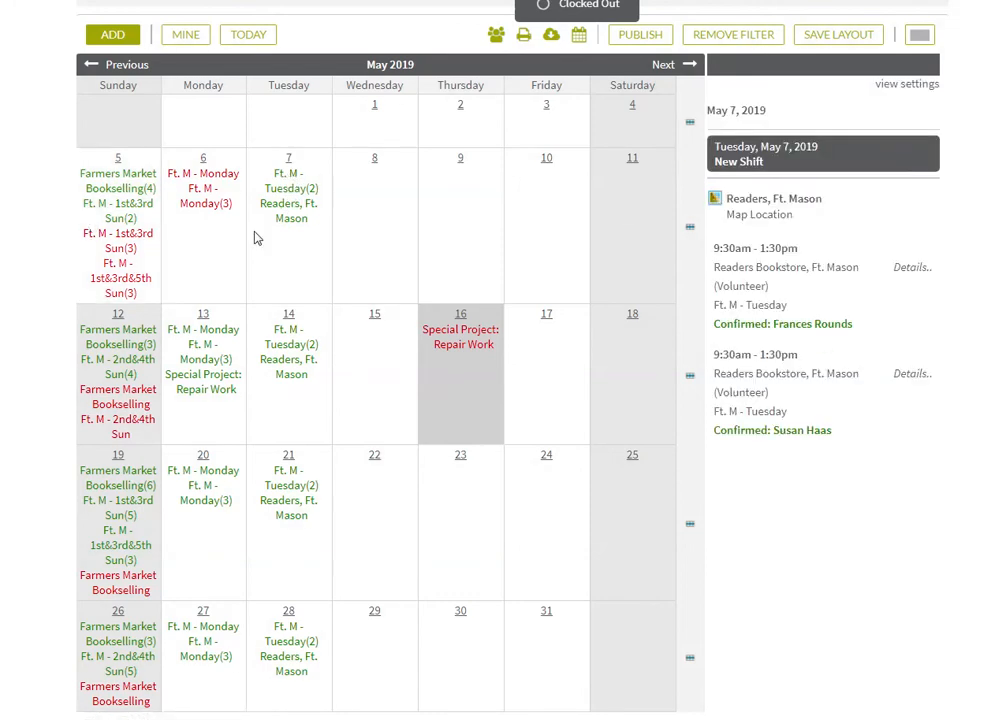
pyautogui.scroll(2, 320, 249)
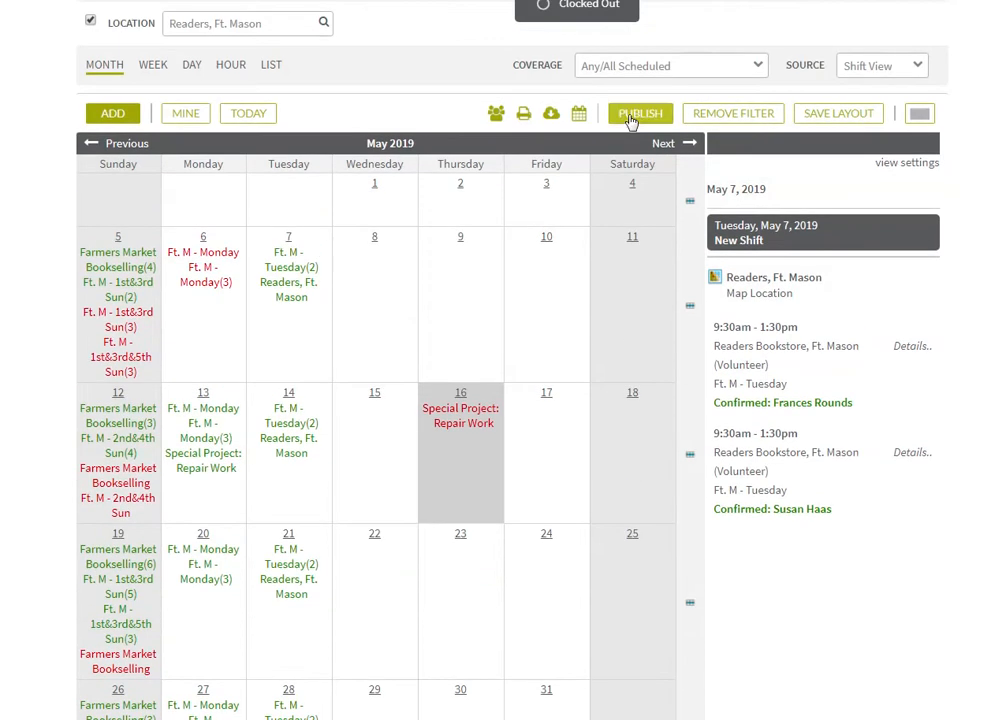
pyautogui.click(660, 143)
pyautogui.click(670, 144)
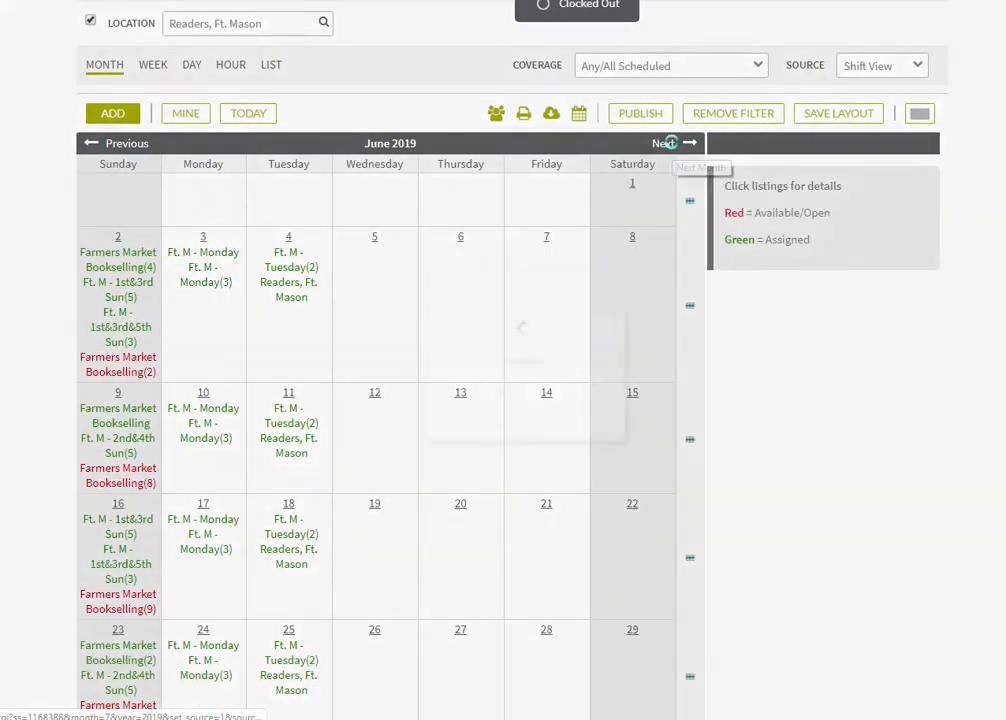
pyautogui.click(122, 143)
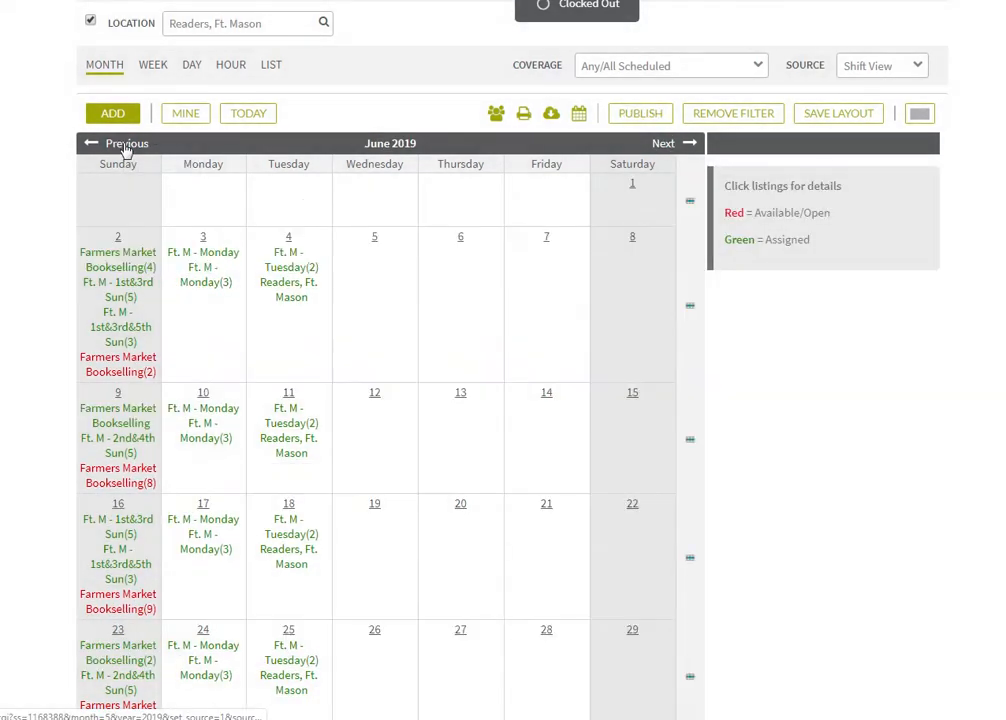
pyautogui.click(122, 143)
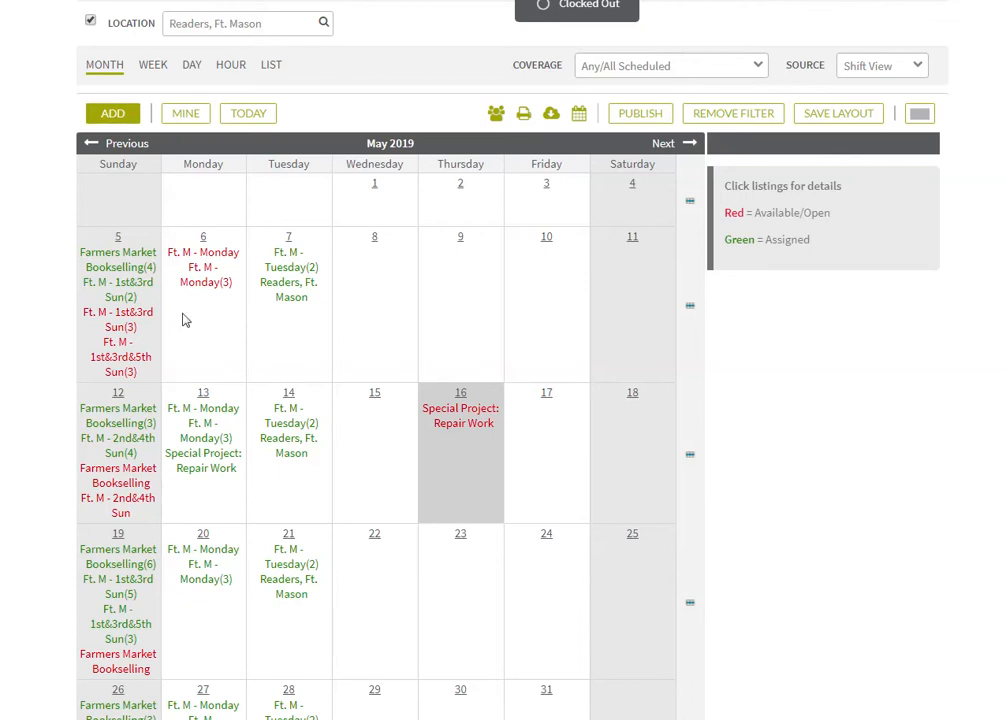
# Start a new shift on May 8, 2019, showing all fields and expanding the repeating shift options
pyautogui.click(369, 275)
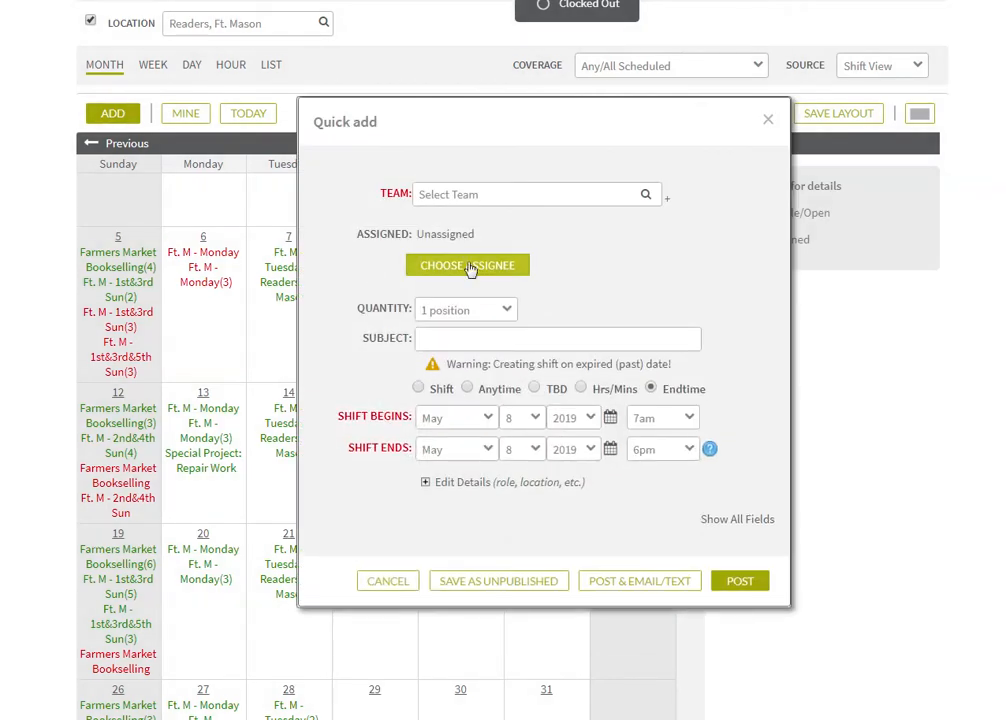
pyautogui.moveTo(640, 123); pyautogui.dragTo(442, 63)
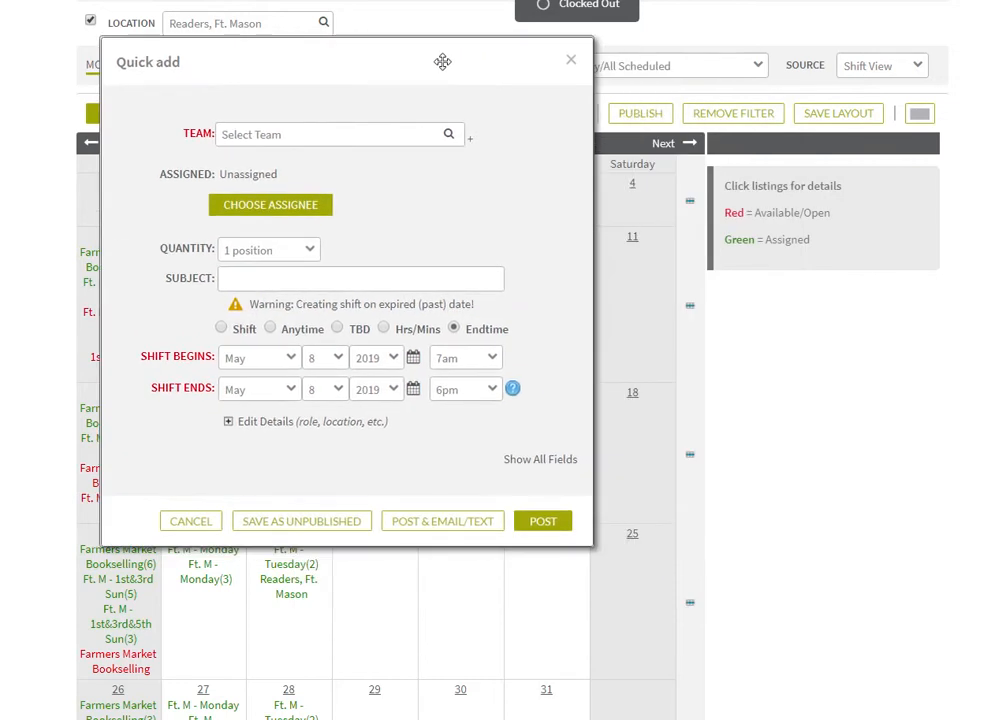
pyautogui.moveTo(256, 307); pyautogui.dragTo(478, 314)
pyautogui.click(480, 315)
pyautogui.click(509, 461)
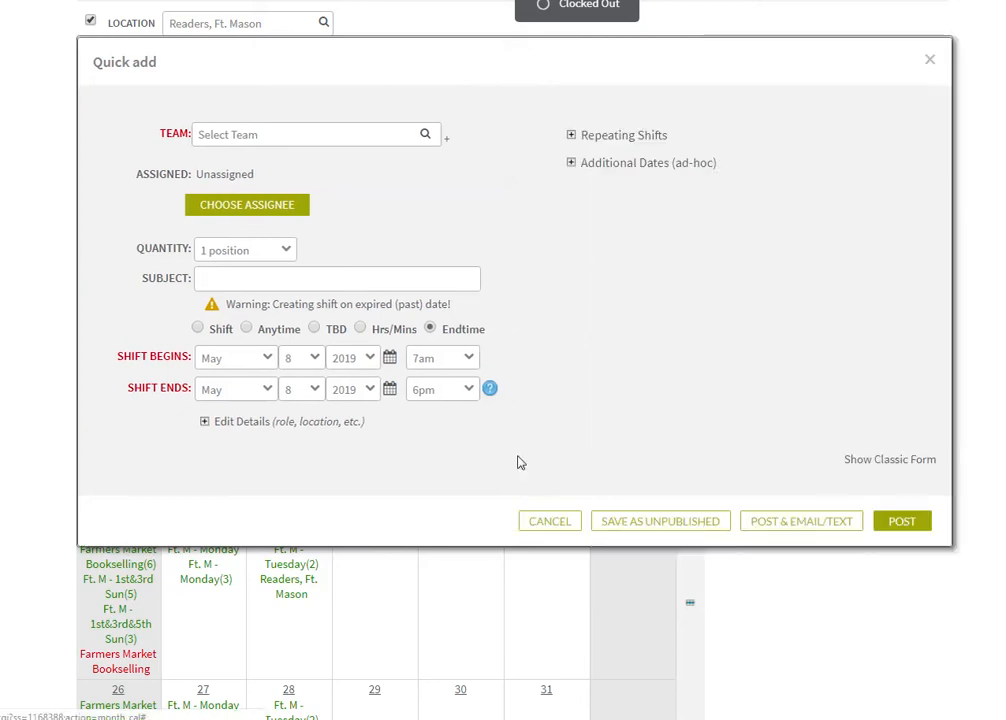
pyautogui.click(607, 143)
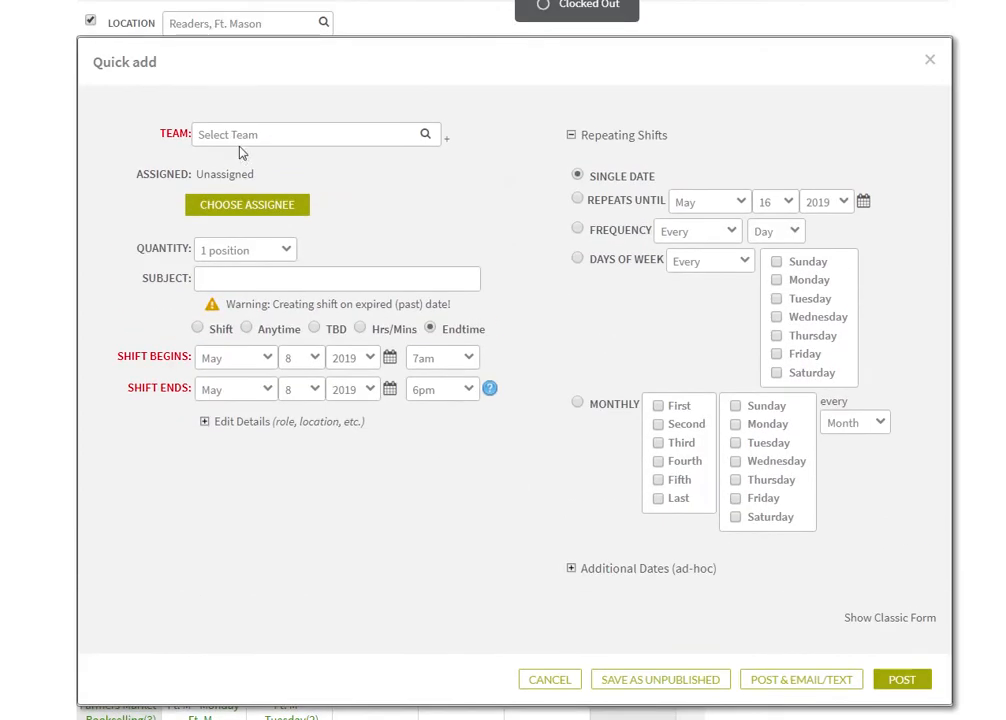
# Assign the new shift to the team Readers Bookstore, Ft. Mason and enter the subject "Ft. M - Wednesday"
pyautogui.click(250, 135)
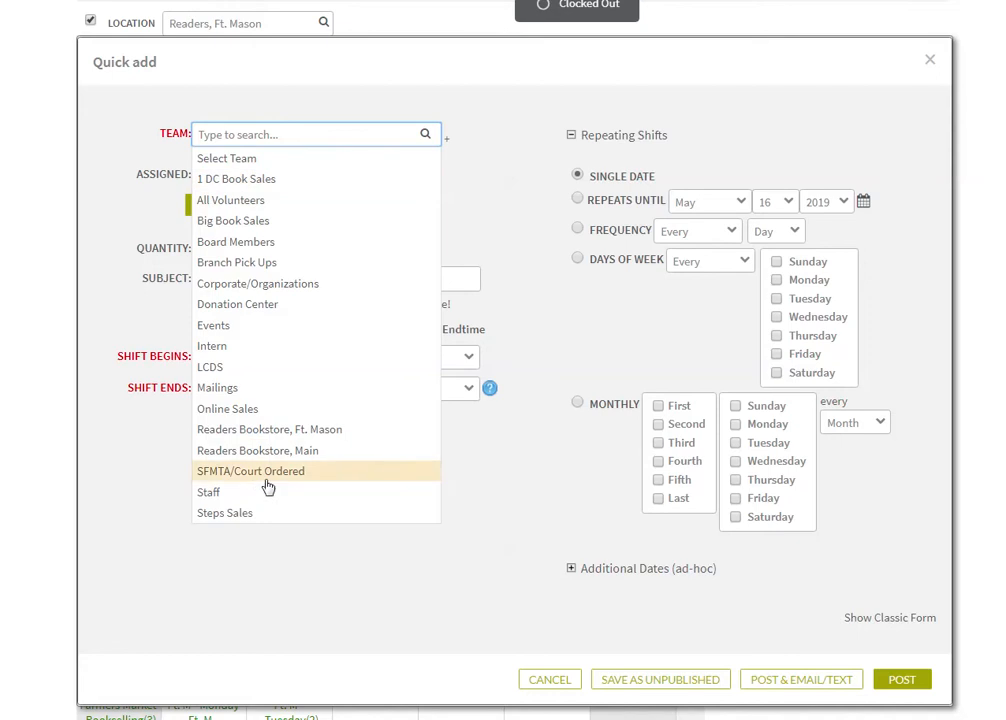
pyautogui.click(300, 432)
pyautogui.moveTo(494, 50); pyautogui.dragTo(513, 72)
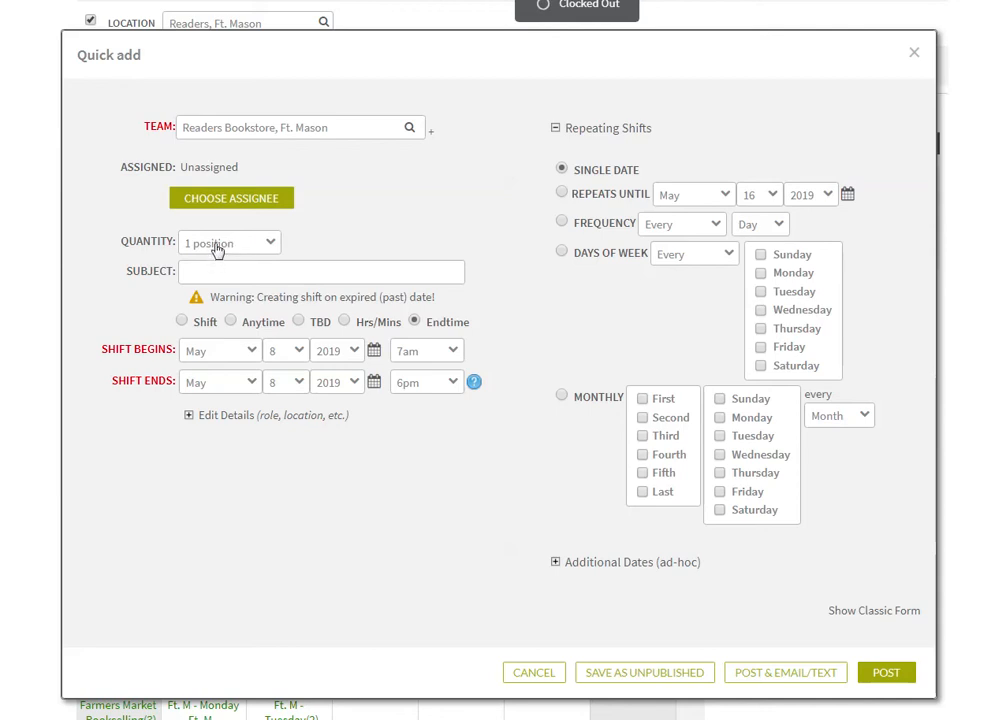
pyautogui.moveTo(377, 52); pyautogui.dragTo(665, 44)
pyautogui.click(286, 273)
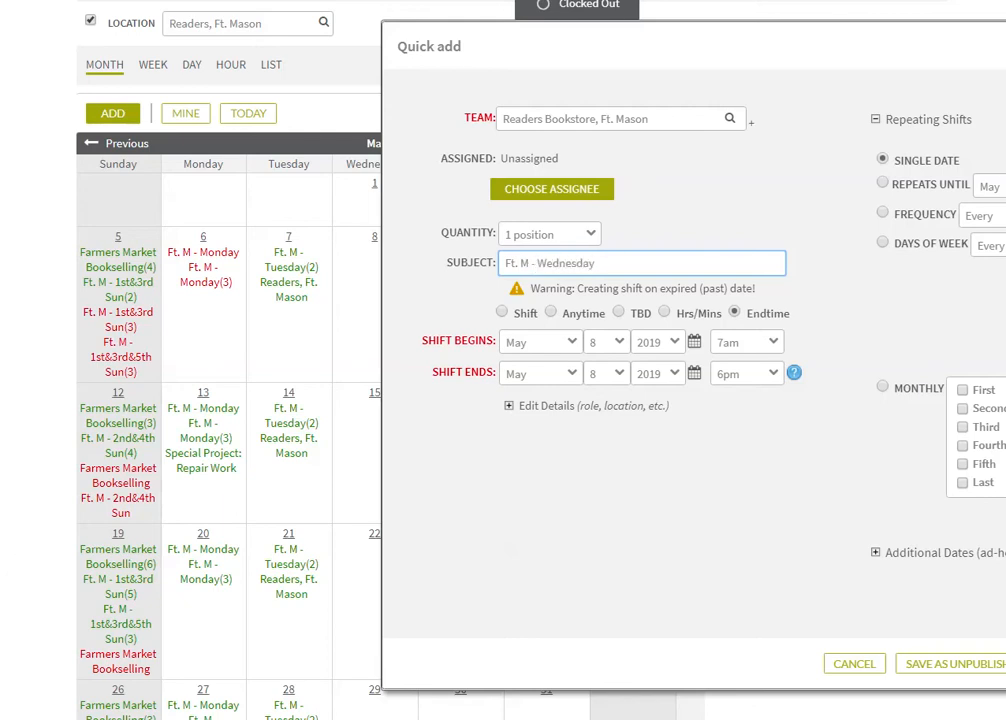
pyautogui.moveTo(530, 36); pyautogui.dragTo(219, 43)
# Expand the new shift's additional details and look over the role, status, location, client and pick-up settings
pyautogui.click(206, 413)
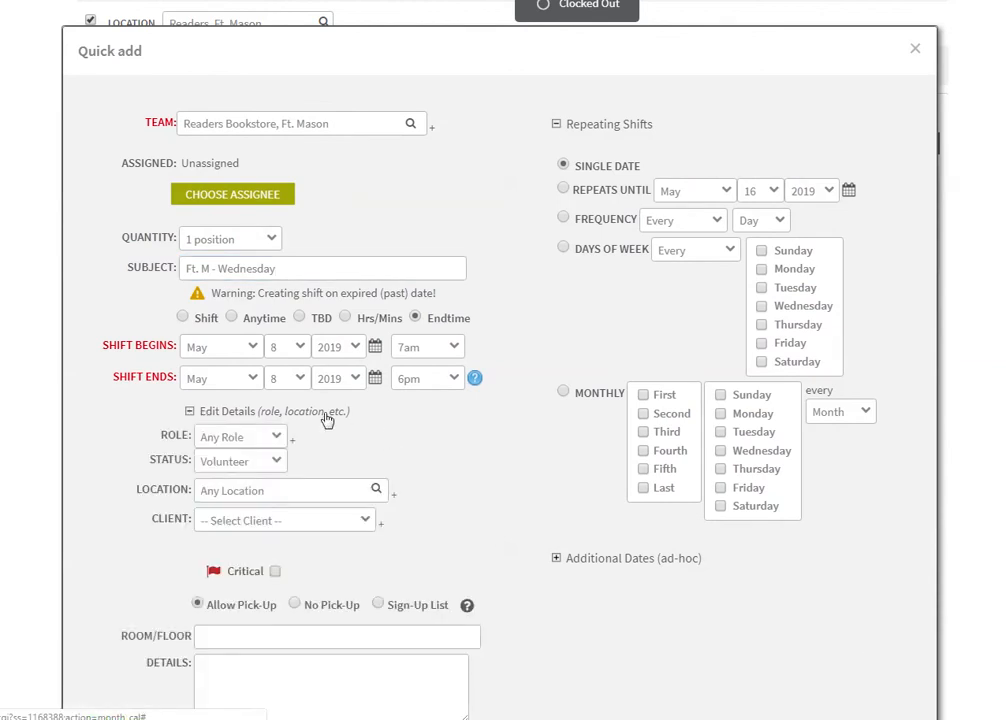
pyautogui.scroll(-2, 432, 391)
pyautogui.scroll(1, 436, 386)
pyautogui.scroll(-2, 436, 386)
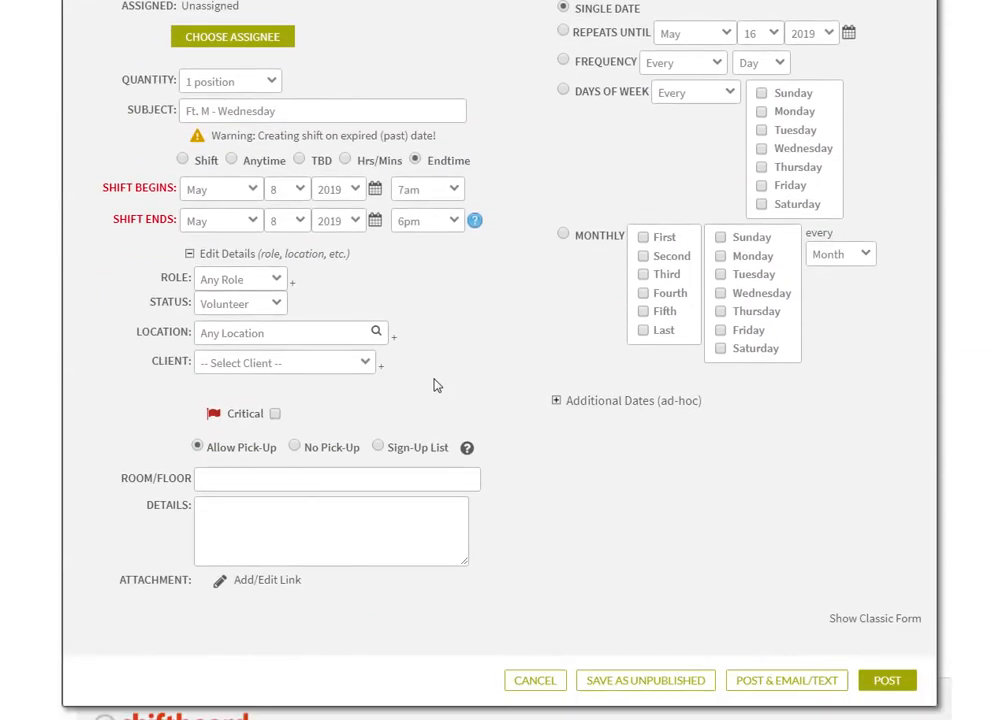
pyautogui.click(857, 541)
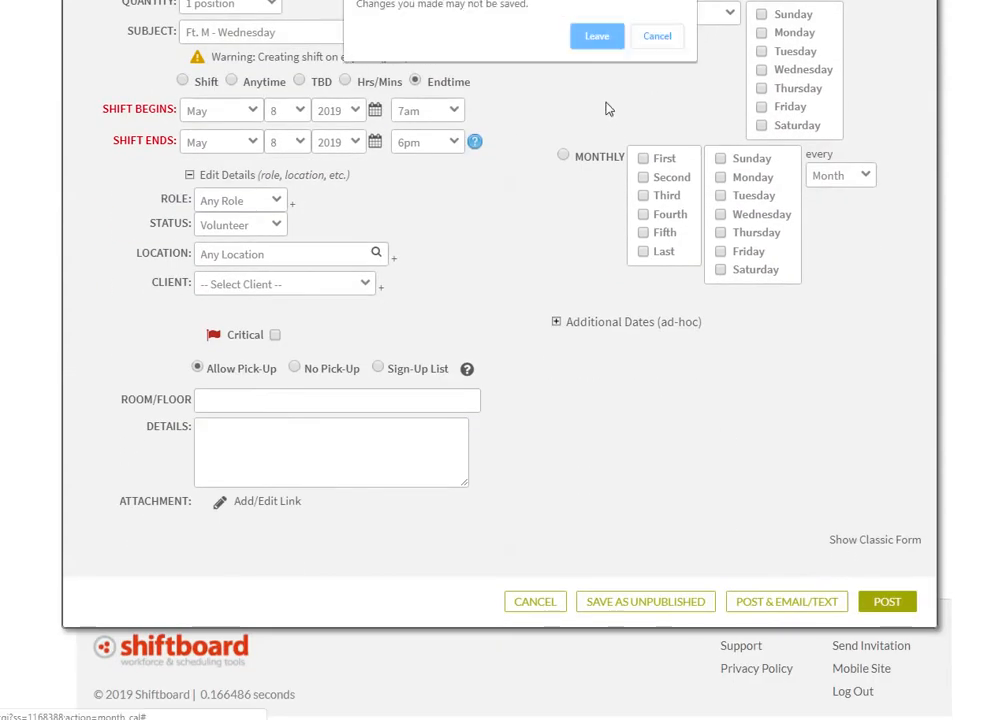
pyautogui.click(655, 39)
pyautogui.scroll(2, 510, 300)
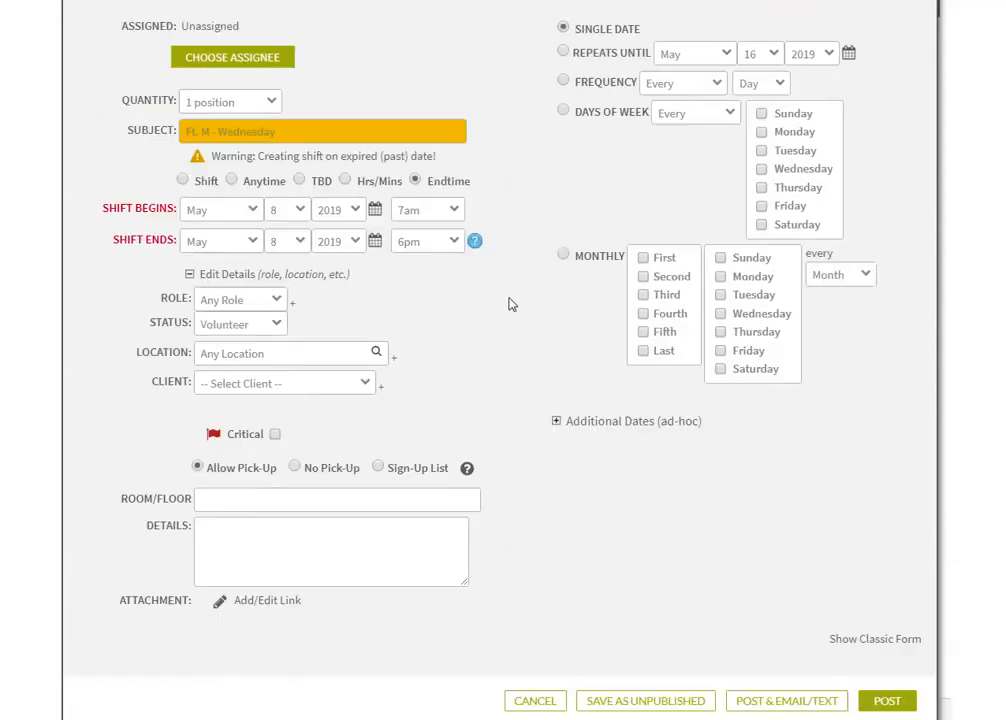
# Look over the new shift's form, including its assignment, time, detail and repeating shift settings
pyautogui.scroll(-1, 505, 292)
pyautogui.scroll(1, 505, 292)
pyautogui.scroll(-1, 635, 500)
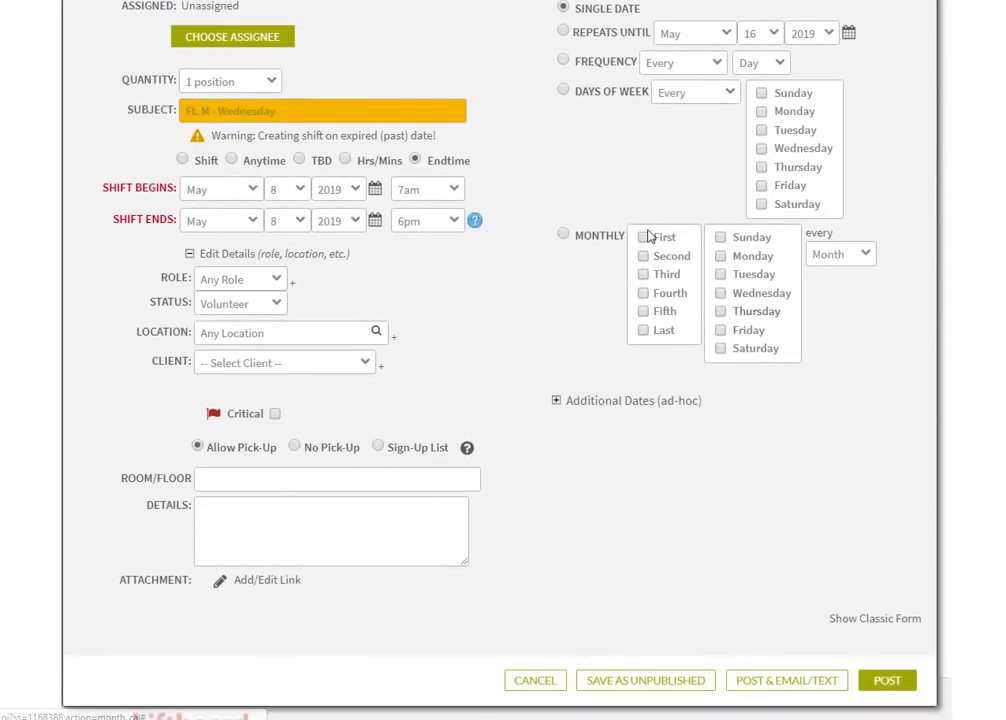
pyautogui.scroll(1, 573, 232)
pyautogui.scroll(2, 573, 232)
pyautogui.scroll(-2, 499, 148)
pyautogui.scroll(2, 490, 209)
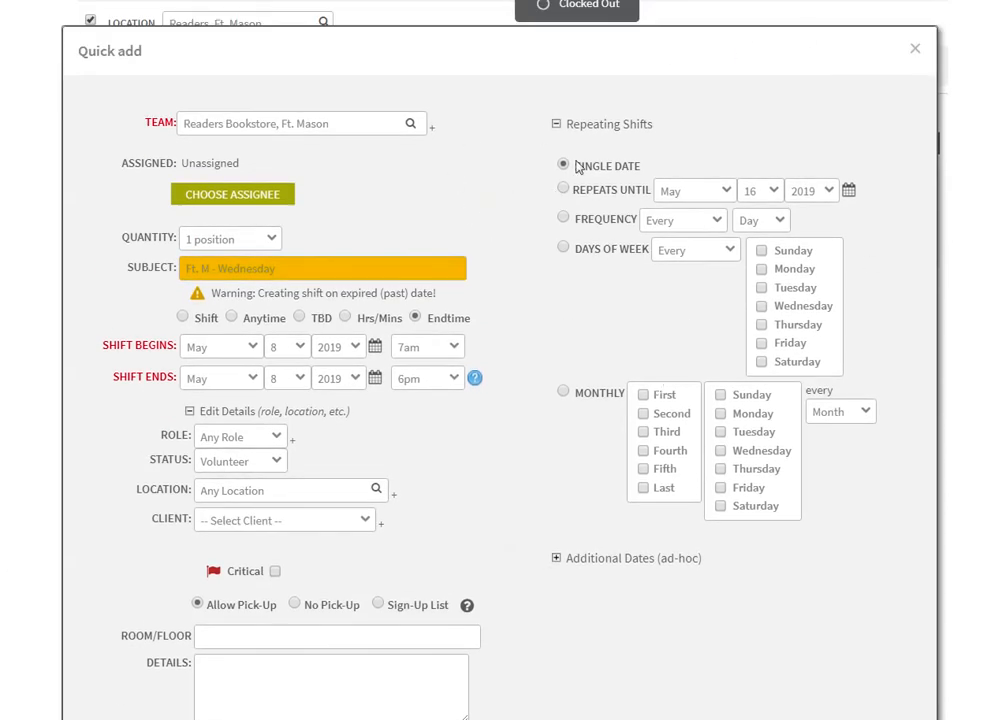
pyautogui.scroll(-3, 409, 330)
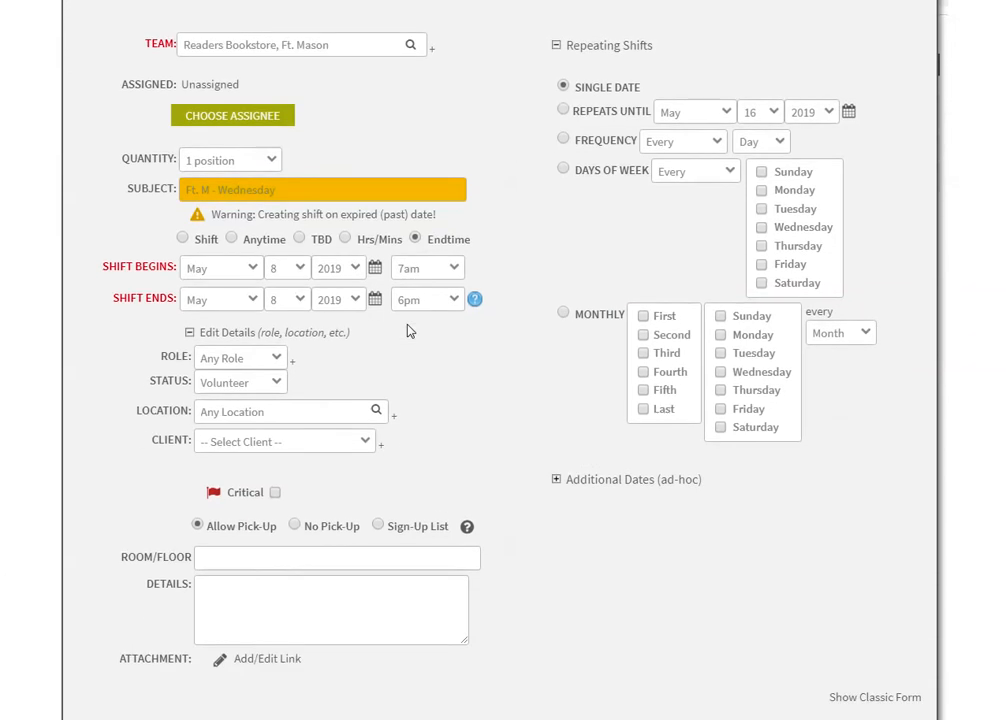
pyautogui.scroll(1, 402, 322)
pyautogui.scroll(1, 399, 320)
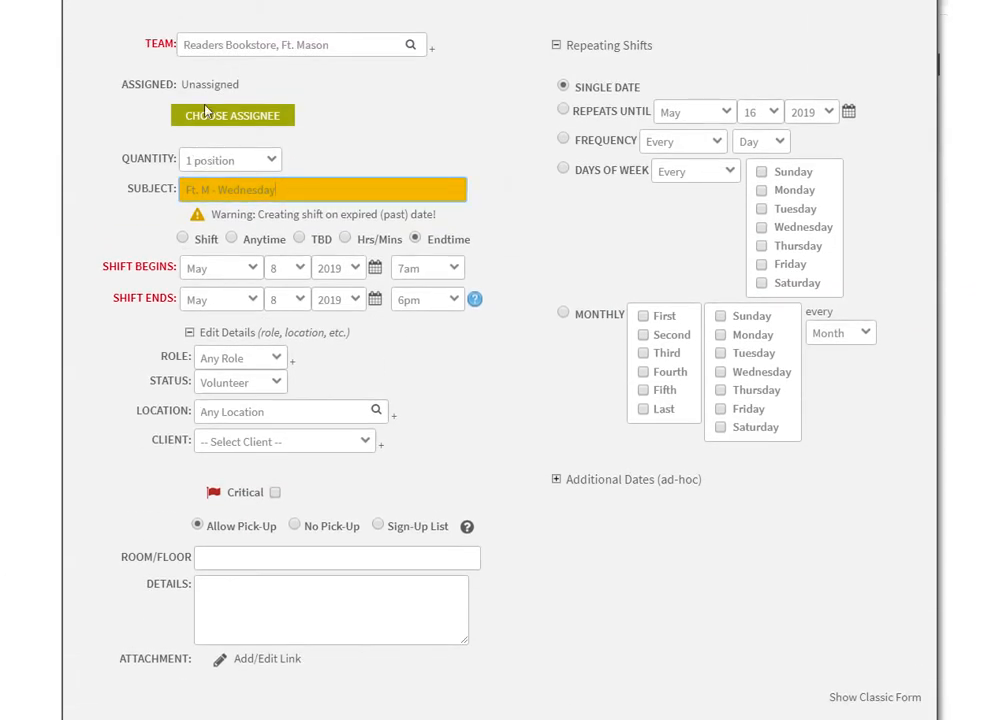
# Set the new May 8 shift to begin at 10am and end at 12pm
pyautogui.click(418, 270)
pyautogui.scroll(-4, 428, 300)
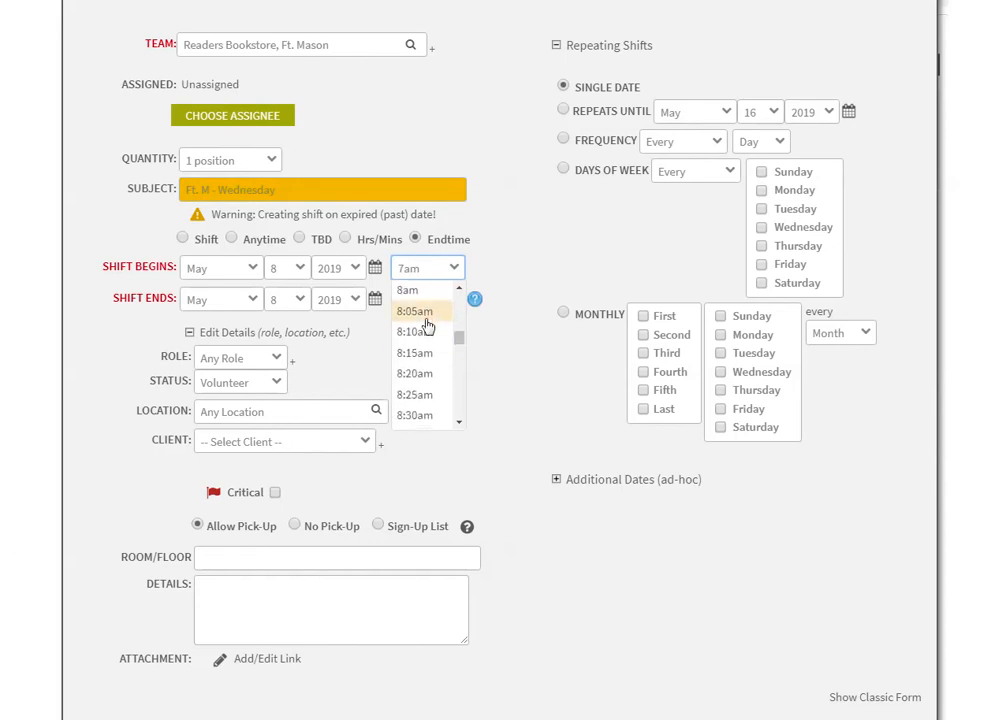
pyautogui.scroll(-8, 428, 325)
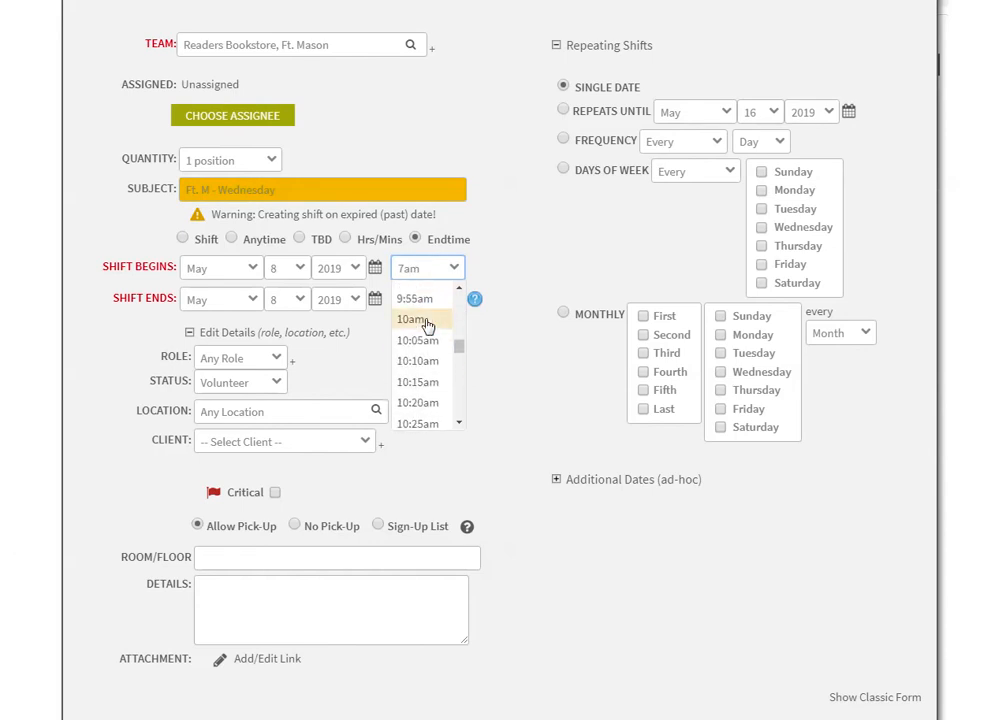
pyautogui.click(420, 320)
pyautogui.click(440, 302)
pyautogui.scroll(-4, 431, 370)
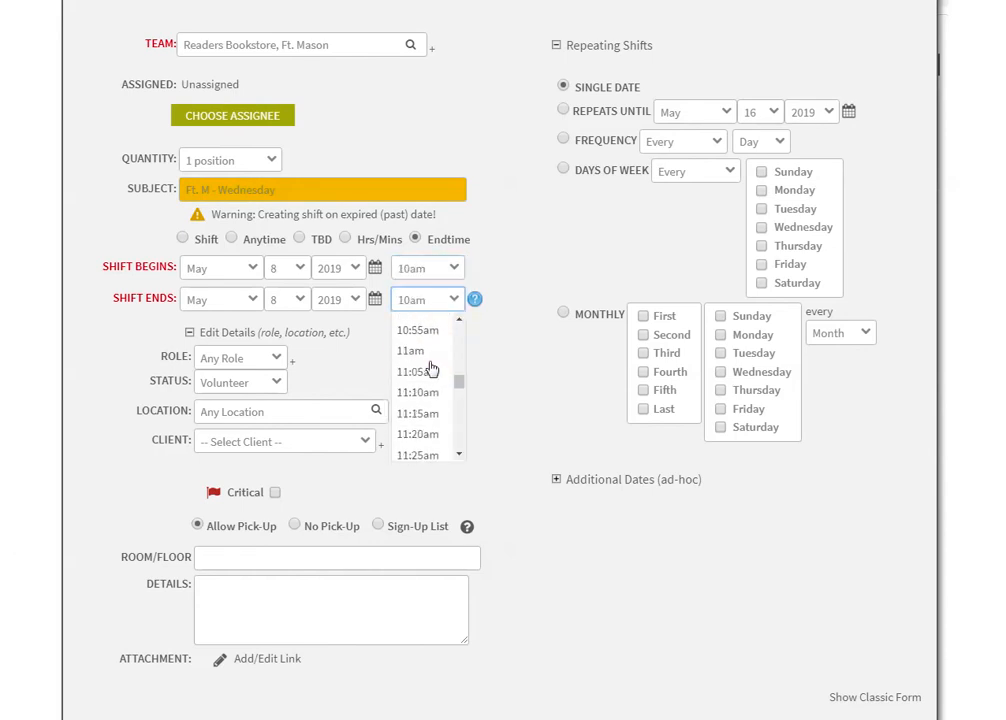
pyautogui.scroll(-8, 431, 370)
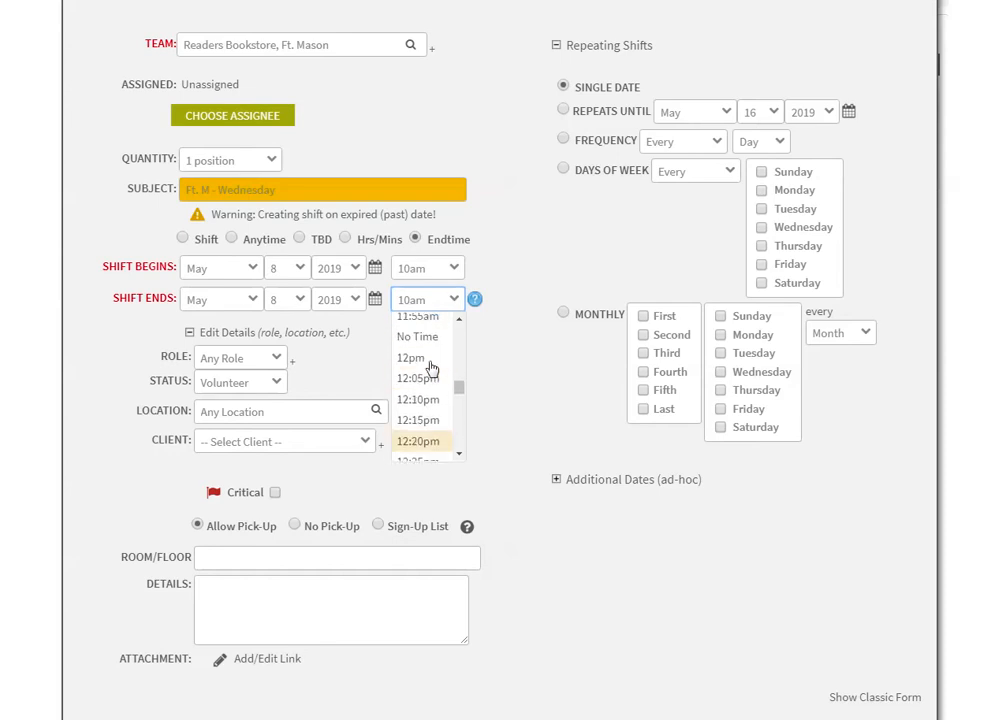
pyautogui.click(420, 357)
# Set the new shift's location to Readers, Ft. Mason
pyautogui.scroll(-1, 409, 367)
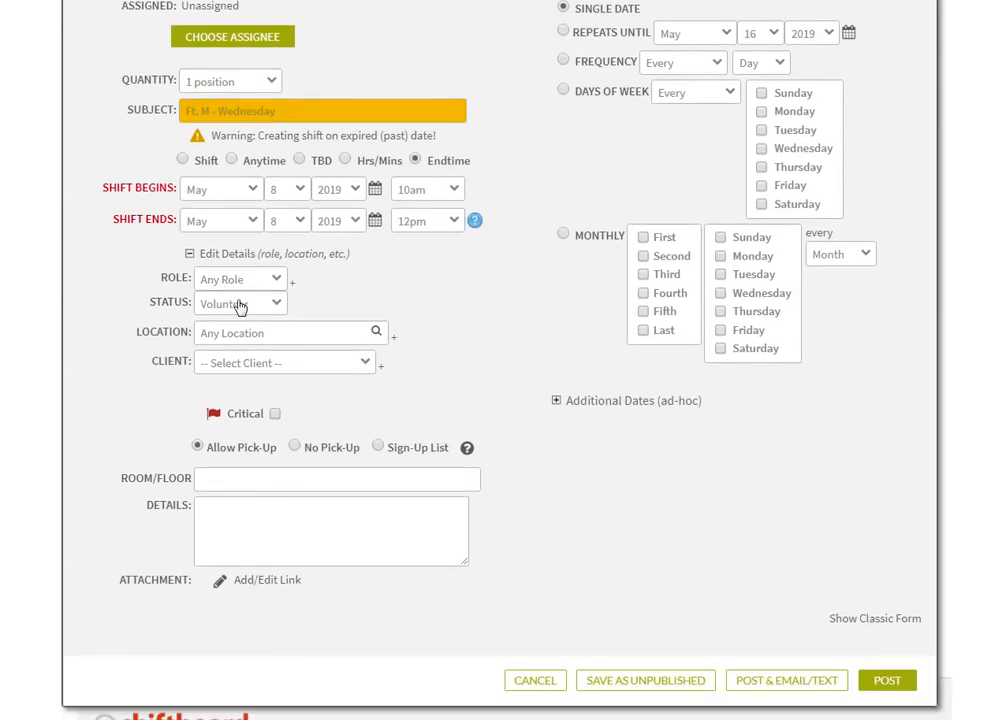
pyautogui.click(219, 332)
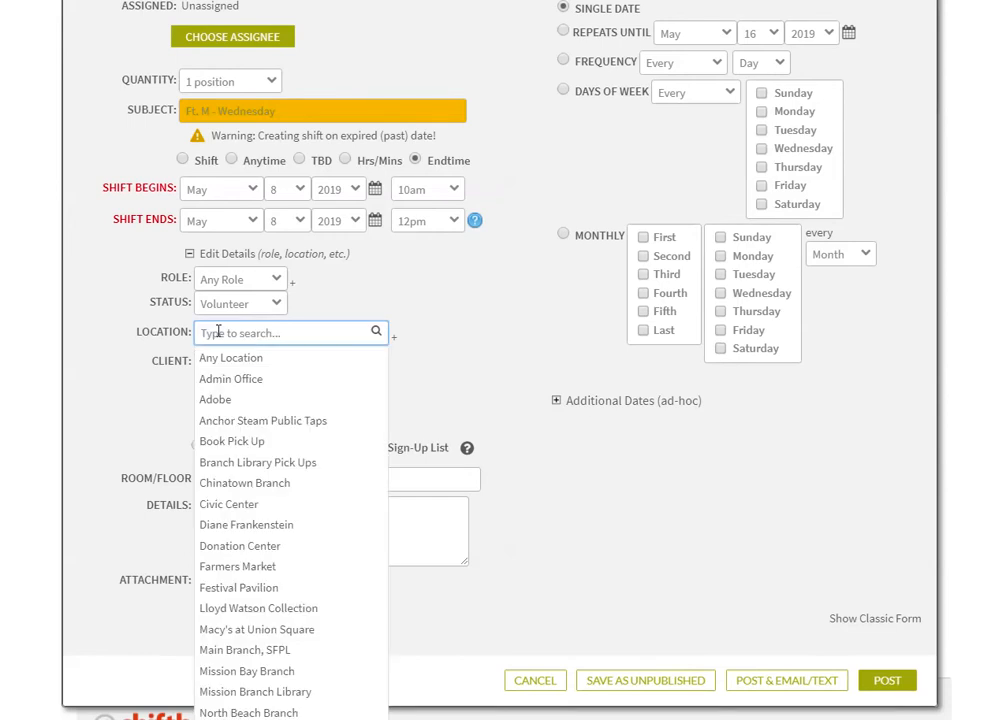
pyautogui.scroll(-5, 254, 451)
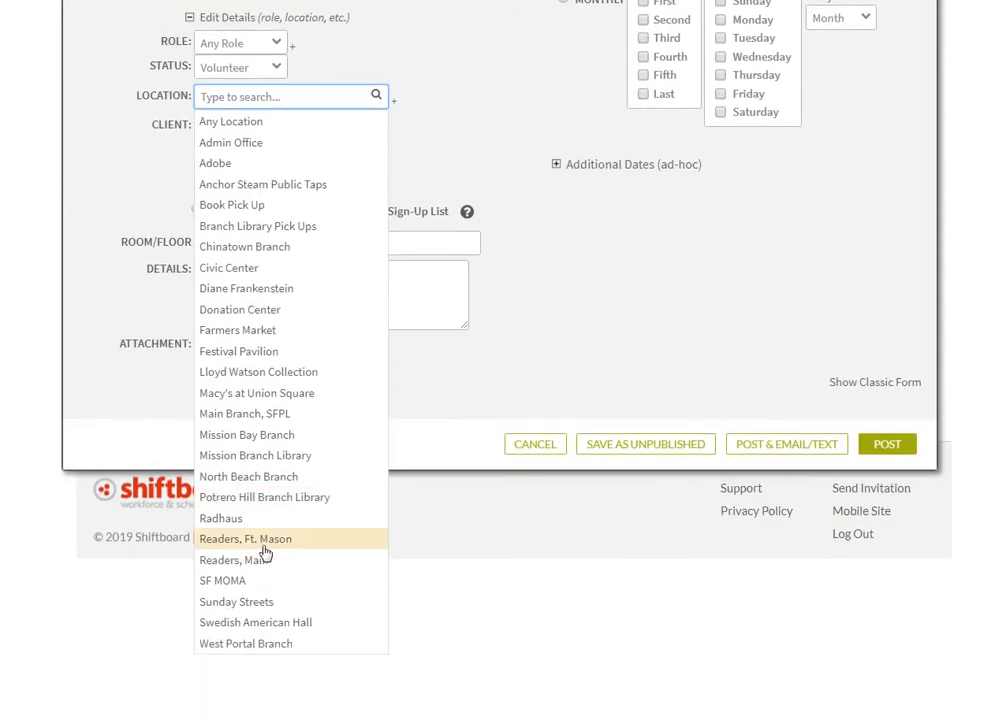
pyautogui.click(263, 545)
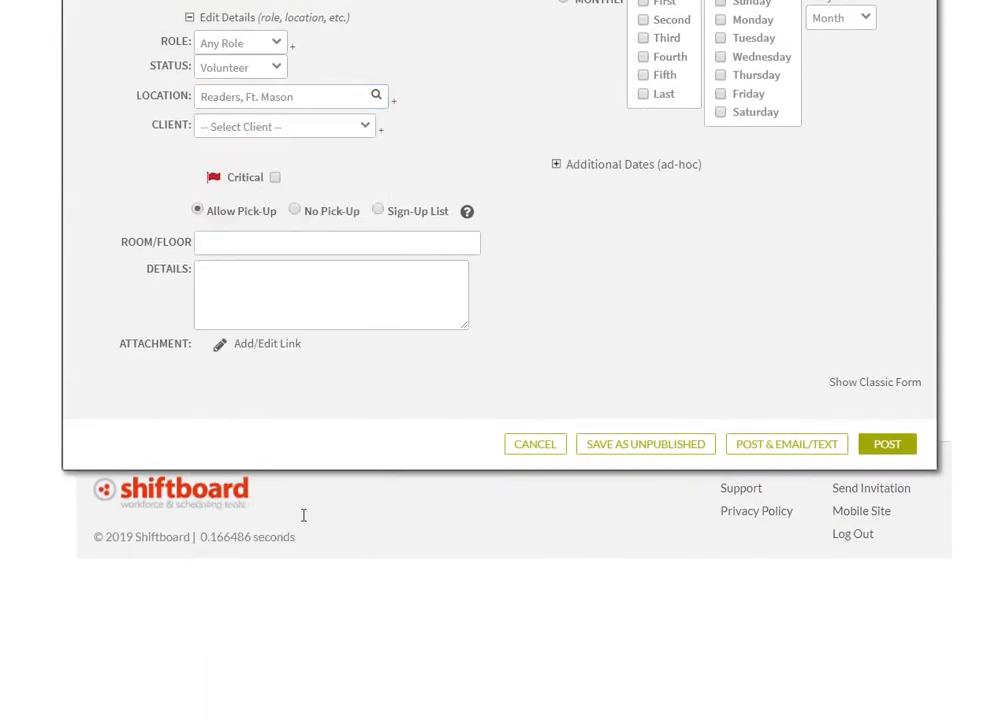
pyautogui.scroll(3, 492, 285)
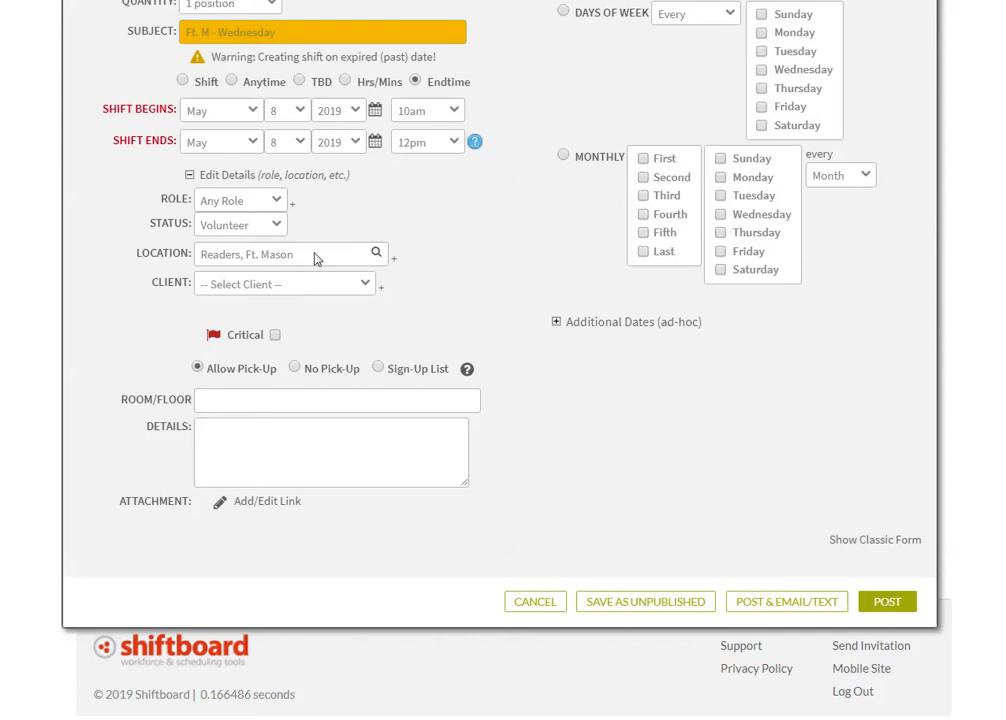
pyautogui.scroll(1, 444, 261)
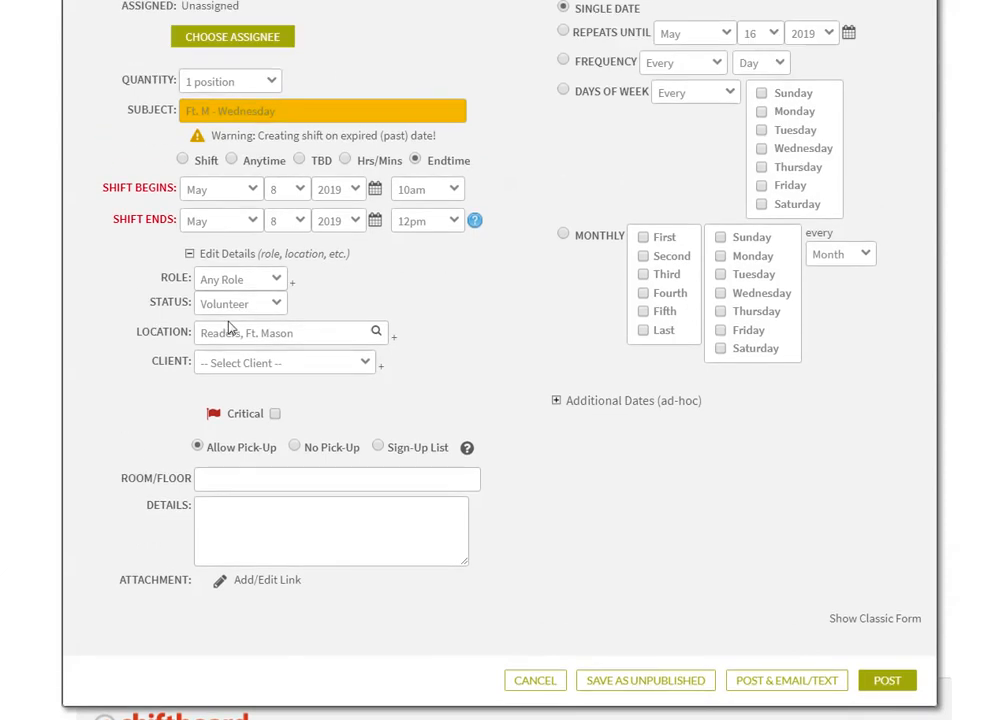
pyautogui.scroll(-1, 393, 370)
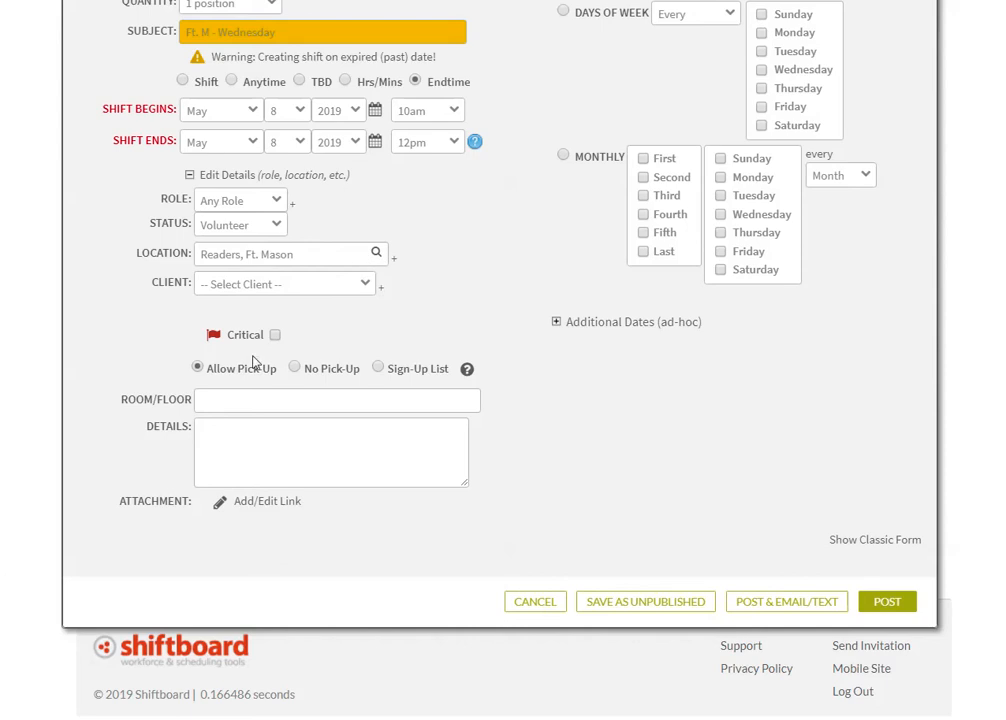
# Move the new shift form aside to uncover the first weeks of the May 2019 calendar
pyautogui.scroll(4, 443, 99)
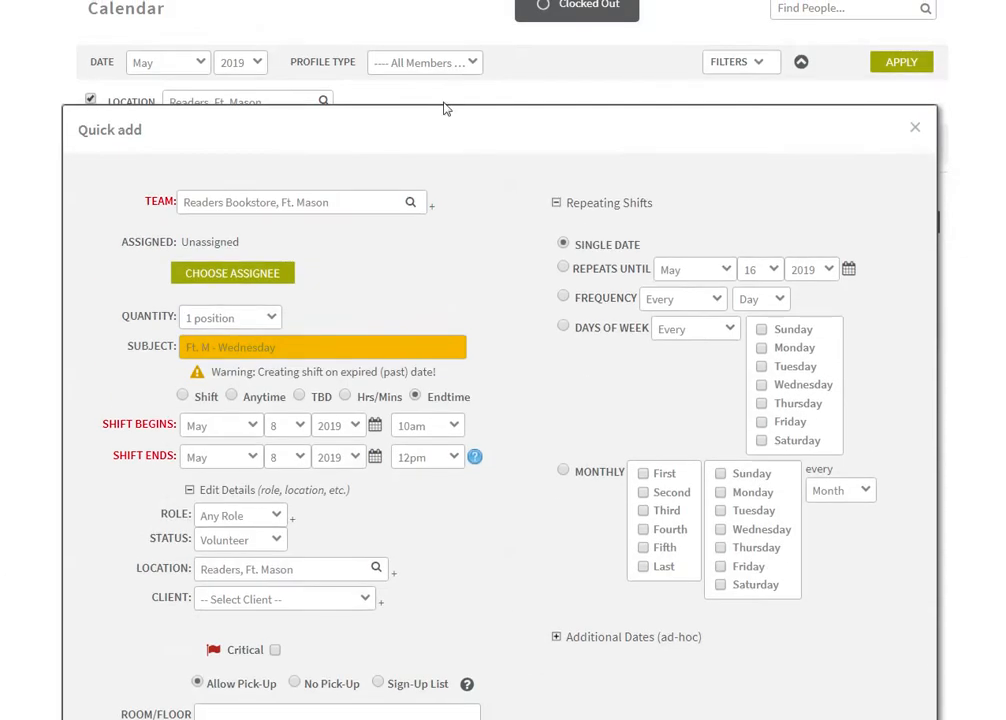
pyautogui.moveTo(442, 110); pyautogui.dragTo(692, 79)
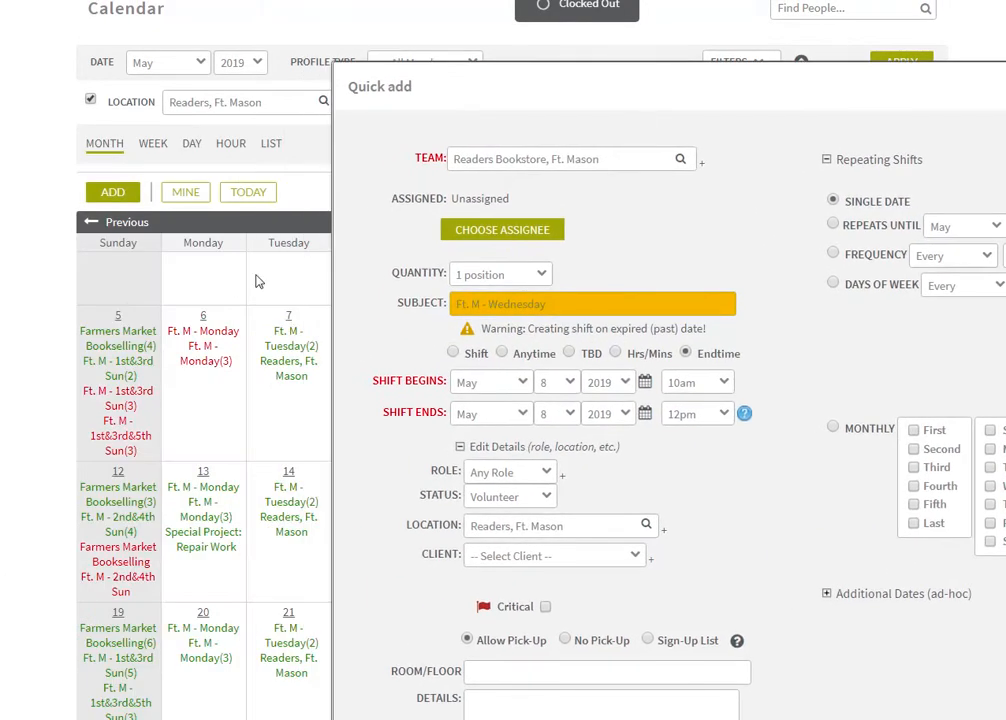
pyautogui.moveTo(585, 108); pyautogui.dragTo(80, 251)
pyautogui.moveTo(215, 229); pyautogui.dragTo(224, 400)
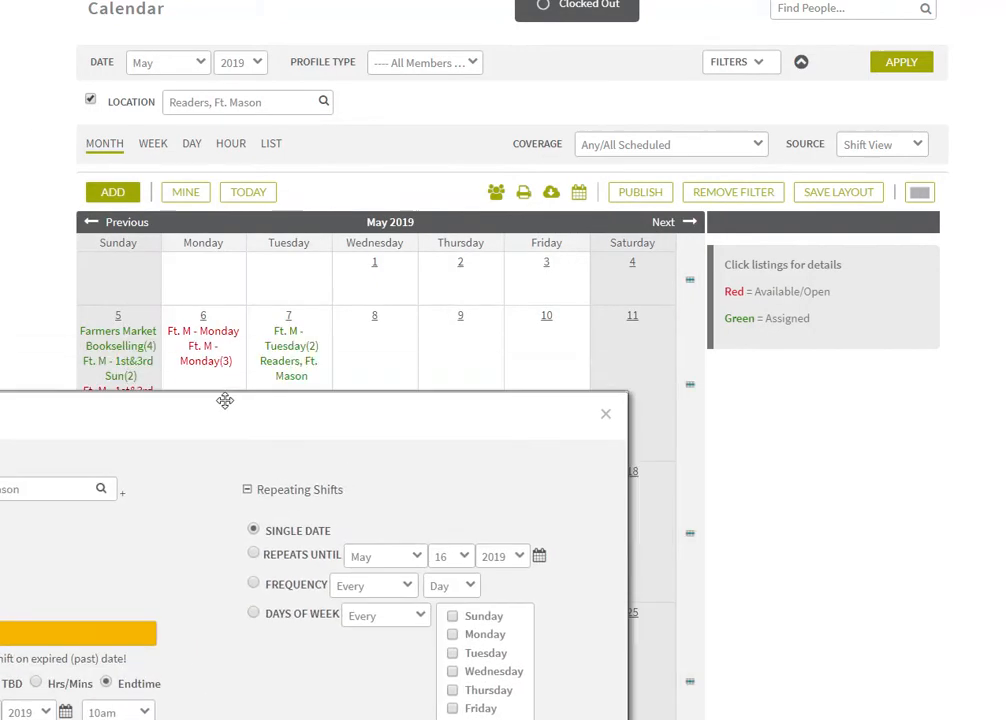
# Open the details of the first Ft. M - Tuesday shift on May 7 and expand its full description
pyautogui.click(289, 344)
pyautogui.scroll(-2, 850, 270)
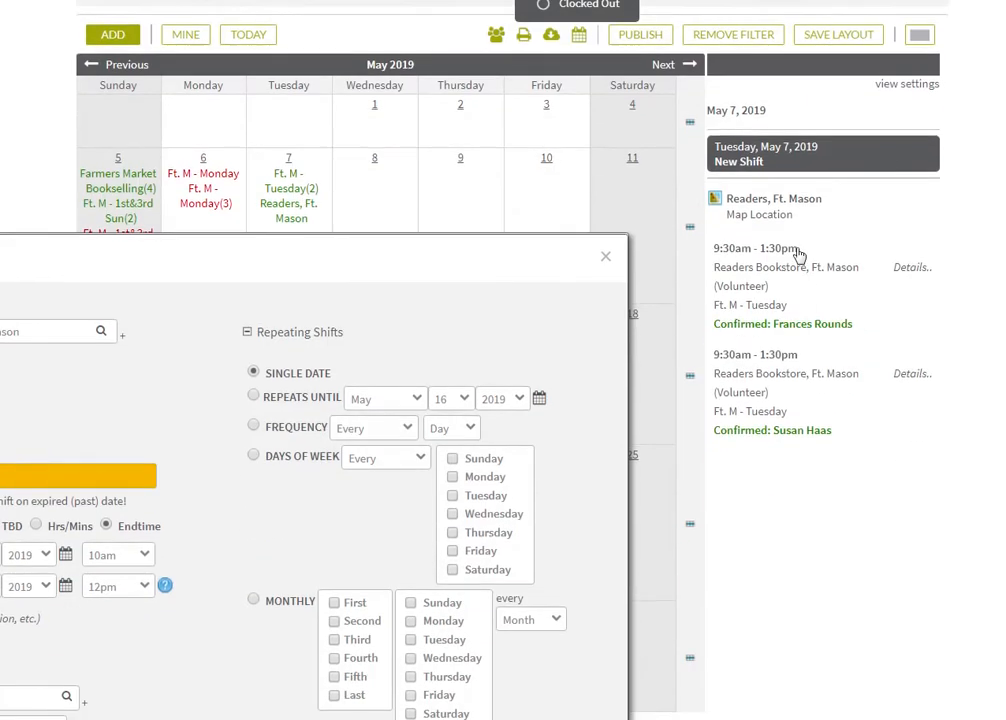
pyautogui.click(906, 270)
pyautogui.scroll(-2, 892, 270)
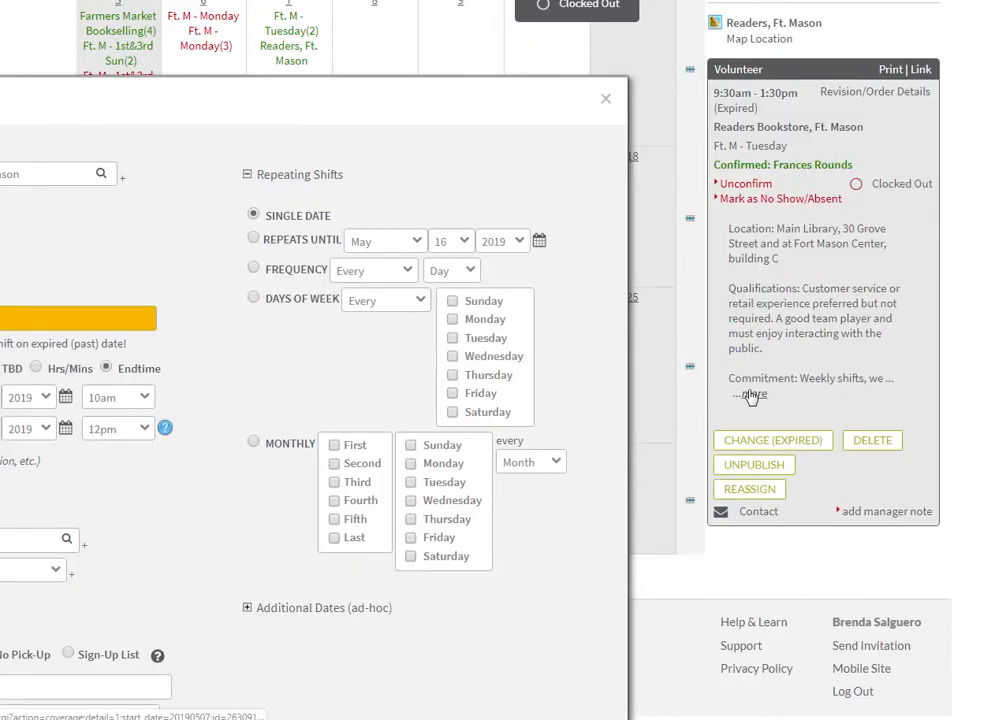
pyautogui.click(752, 395)
pyautogui.scroll(-2, 765, 320)
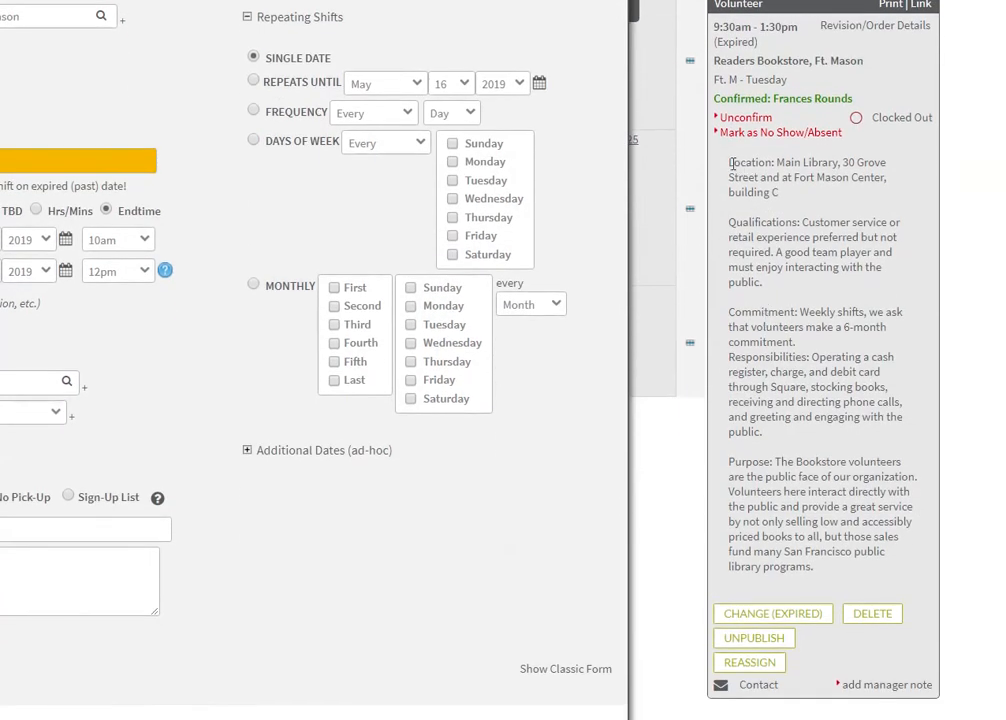
# Copy the Tuesday shift's full description, from the Location line through the Purpose paragraph
pyautogui.moveTo(729, 163); pyautogui.dragTo(820, 415)
pyautogui.scroll(-2, 780, 300)
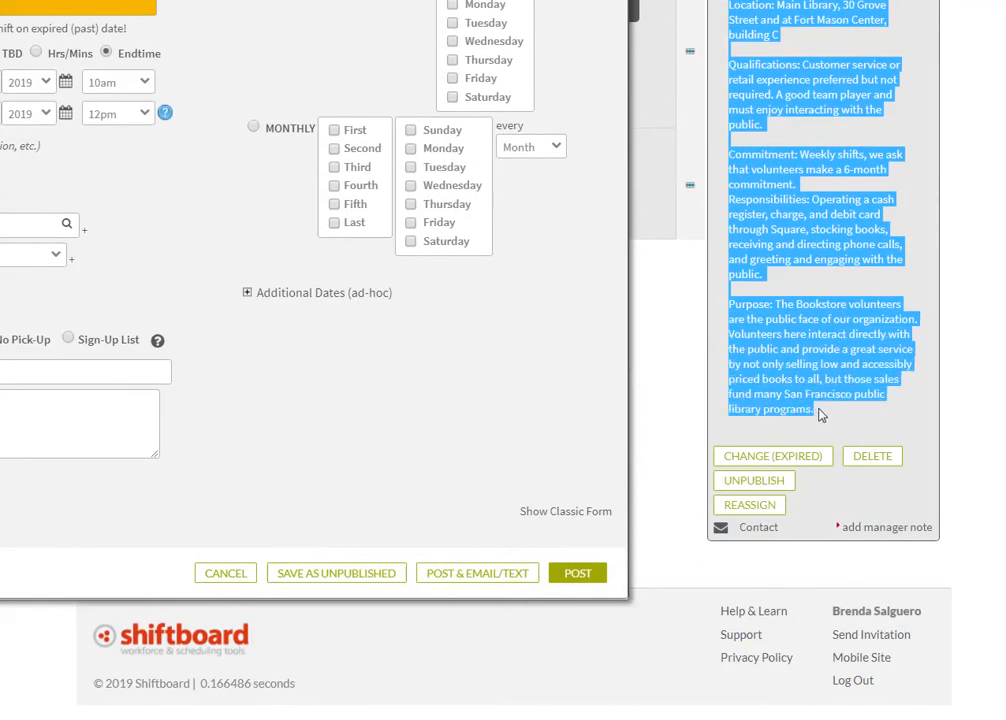
pyautogui.rightClick(765, 322)
pyautogui.click(795, 338)
# Move the form lower, reopen the May 7 Ft. M - Tuesday shift's details and view the full description again
pyautogui.scroll(4, 428, 225)
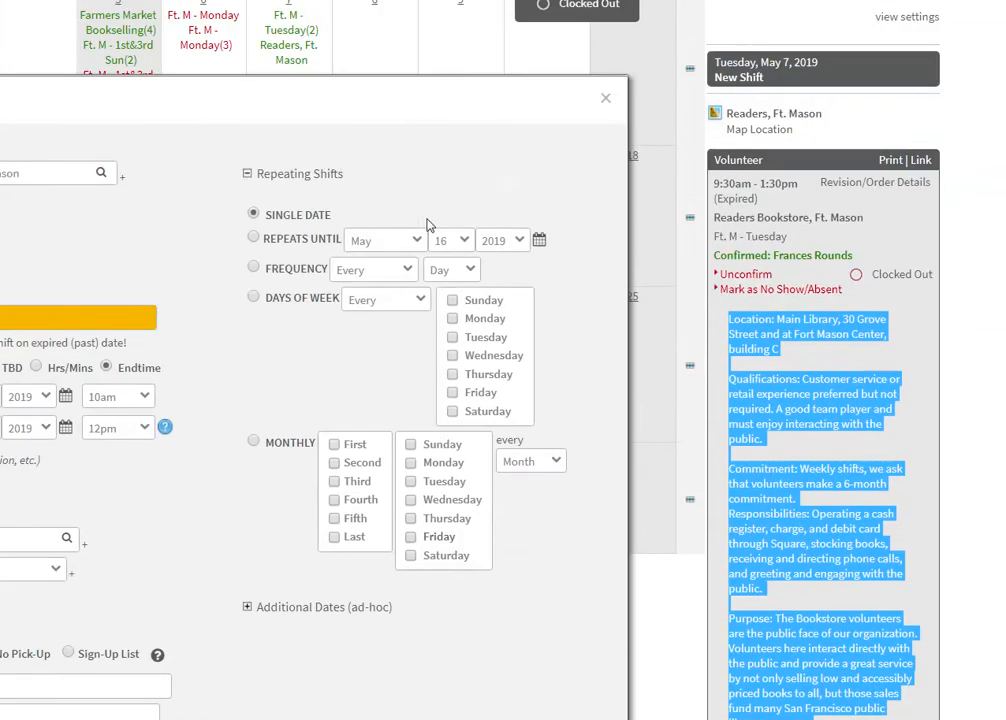
pyautogui.moveTo(330, 171); pyautogui.dragTo(285, 371)
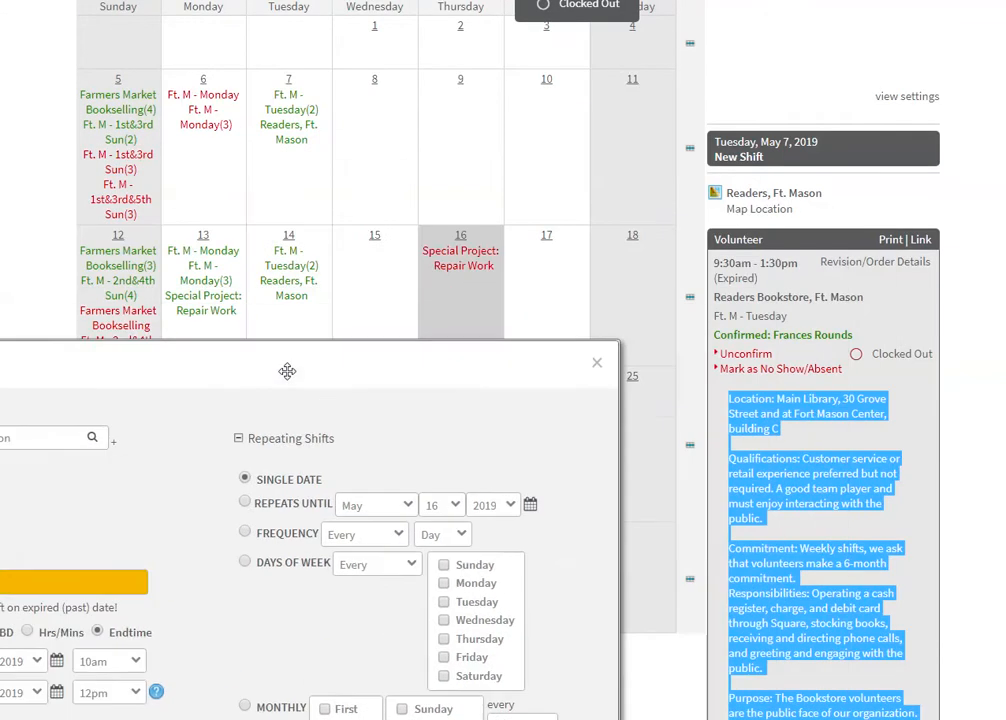
pyautogui.click(287, 109)
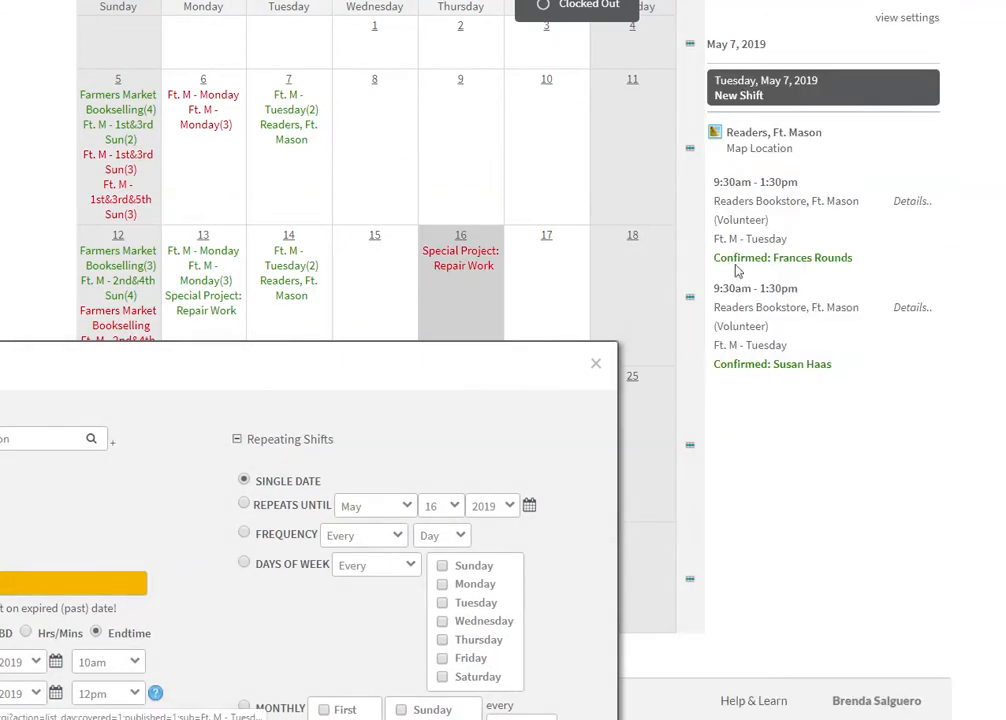
pyautogui.click(780, 217)
pyautogui.scroll(-1, 785, 383)
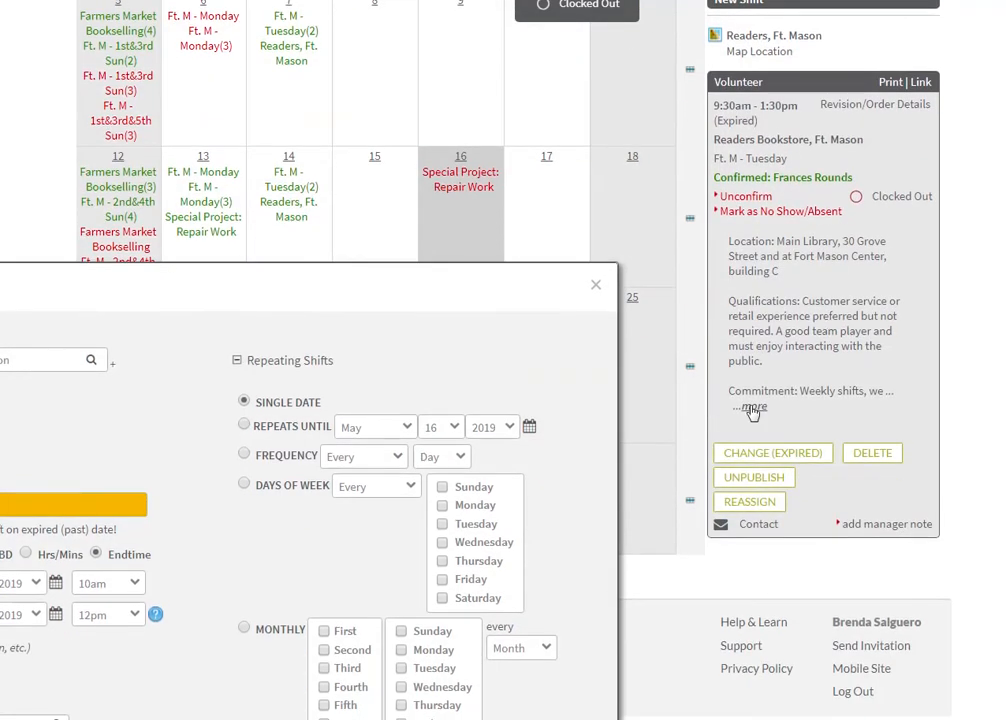
pyautogui.click(753, 409)
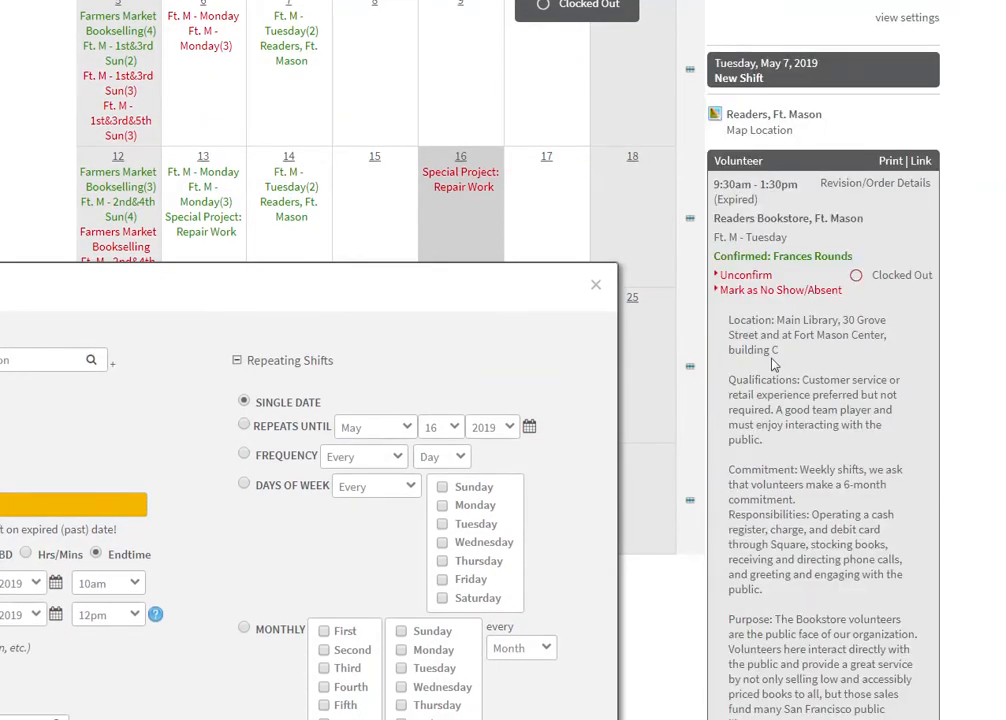
pyautogui.scroll(-3, 772, 365)
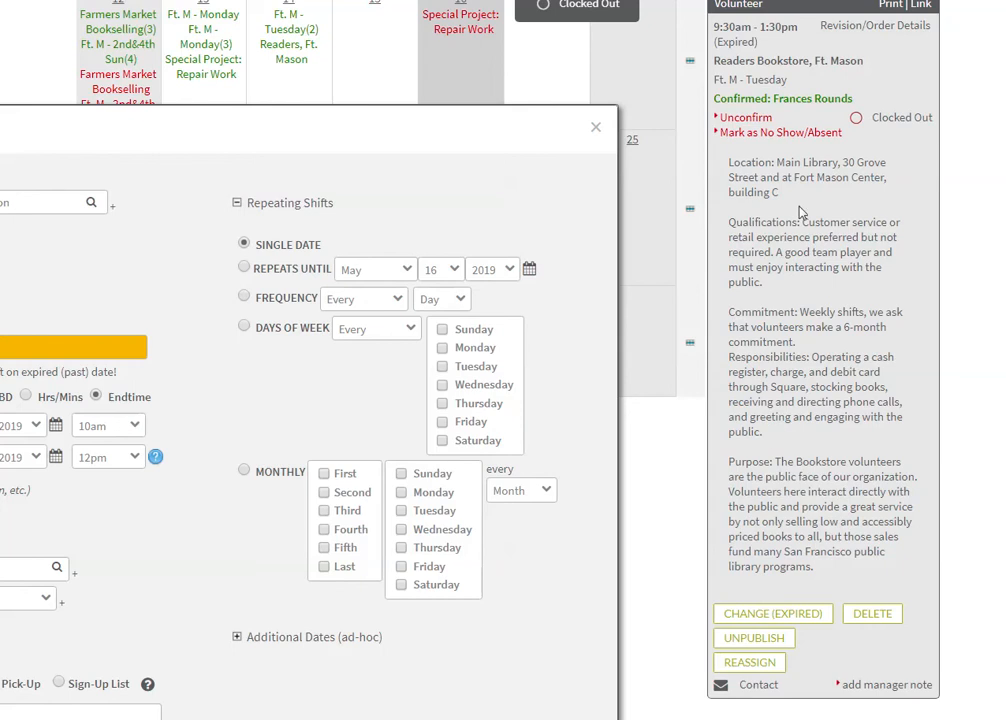
# Bring the new shift form back into view, paste the copied description into its details, and enlarge the details box to show all the text
pyautogui.scroll(3, 332, 184)
pyautogui.moveTo(294, 204); pyautogui.dragTo(590, 2)
pyautogui.scroll(-5, 512, 364)
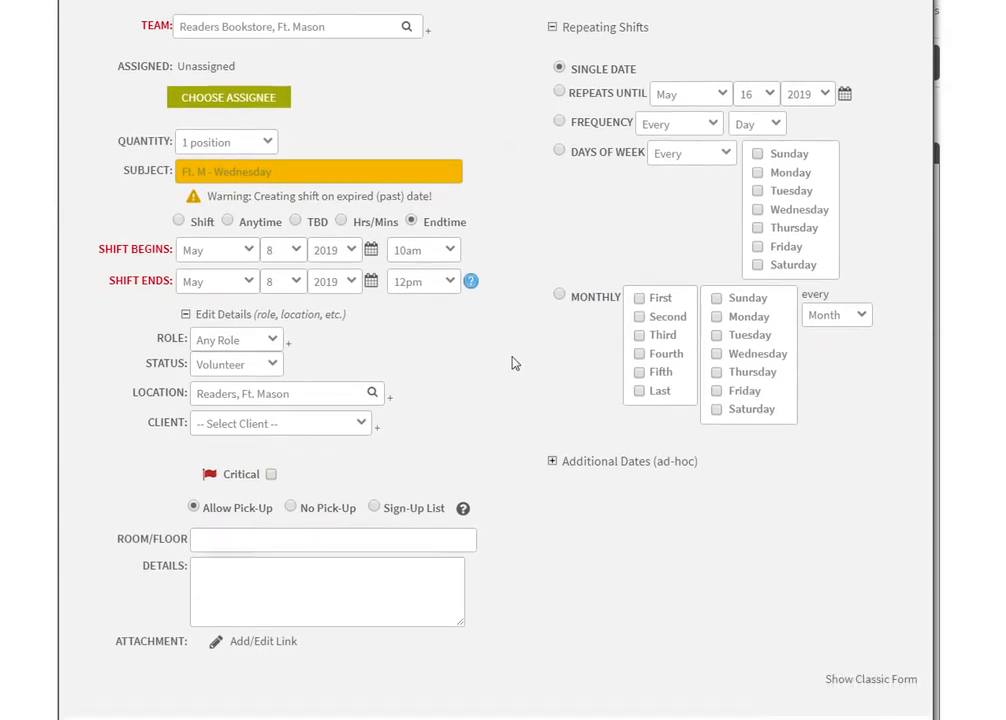
pyautogui.rightClick(320, 398)
pyautogui.click(370, 562)
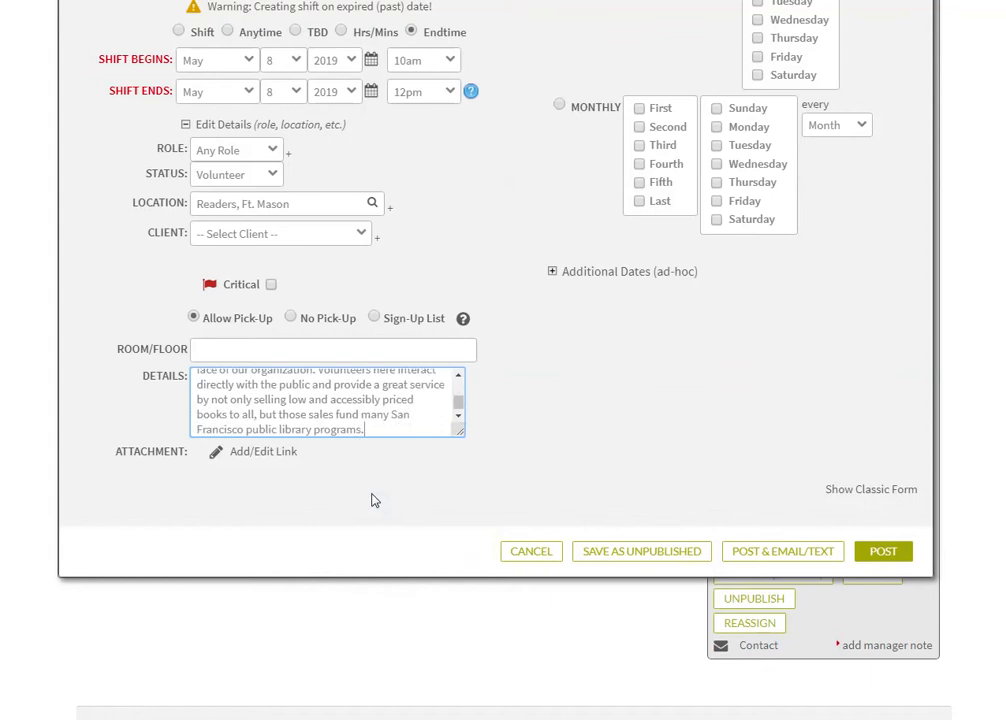
pyautogui.moveTo(461, 435); pyautogui.dragTo(541, 630)
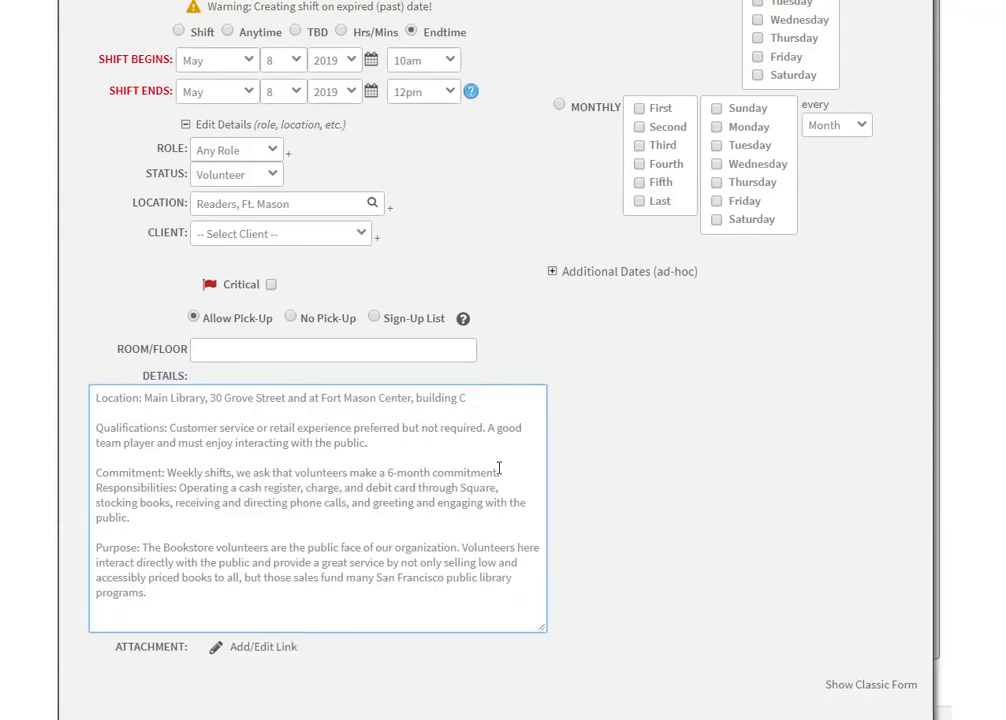
pyautogui.scroll(5, 828, 343)
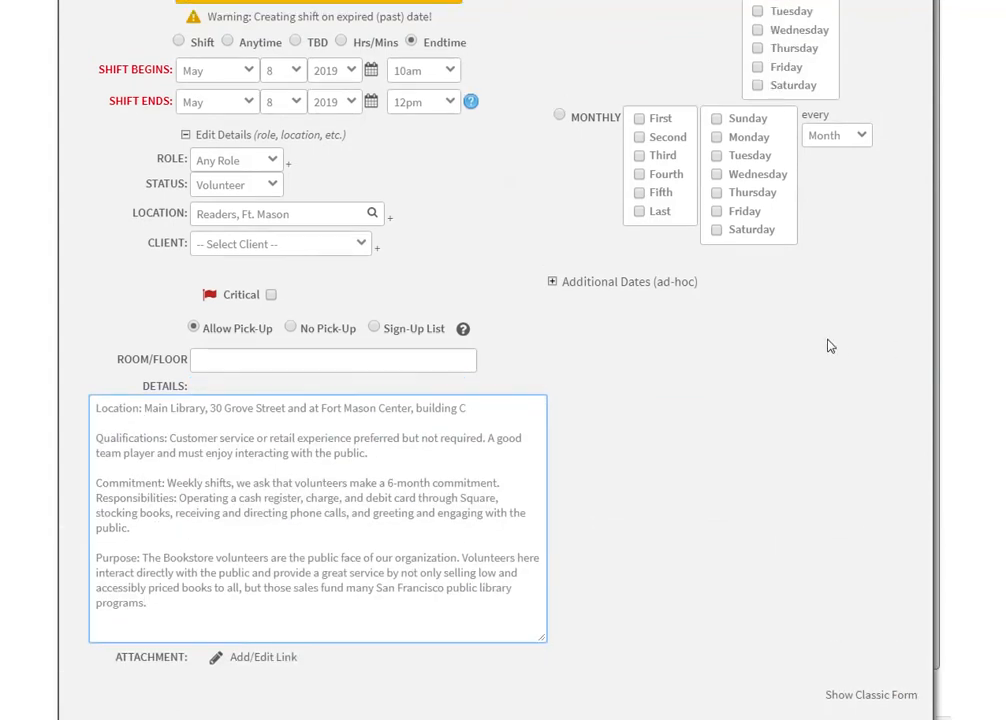
pyautogui.scroll(-1, 540, 350)
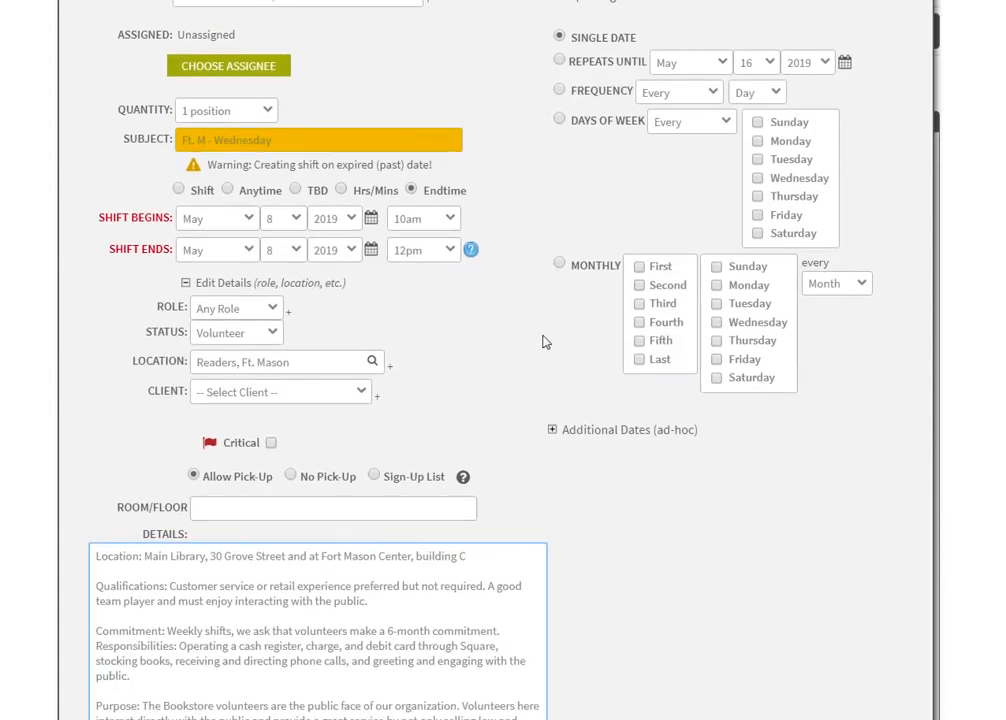
# Make the new shift repeat, with January 1, 2021 as its repeat-until date
pyautogui.scroll(1, 541, 341)
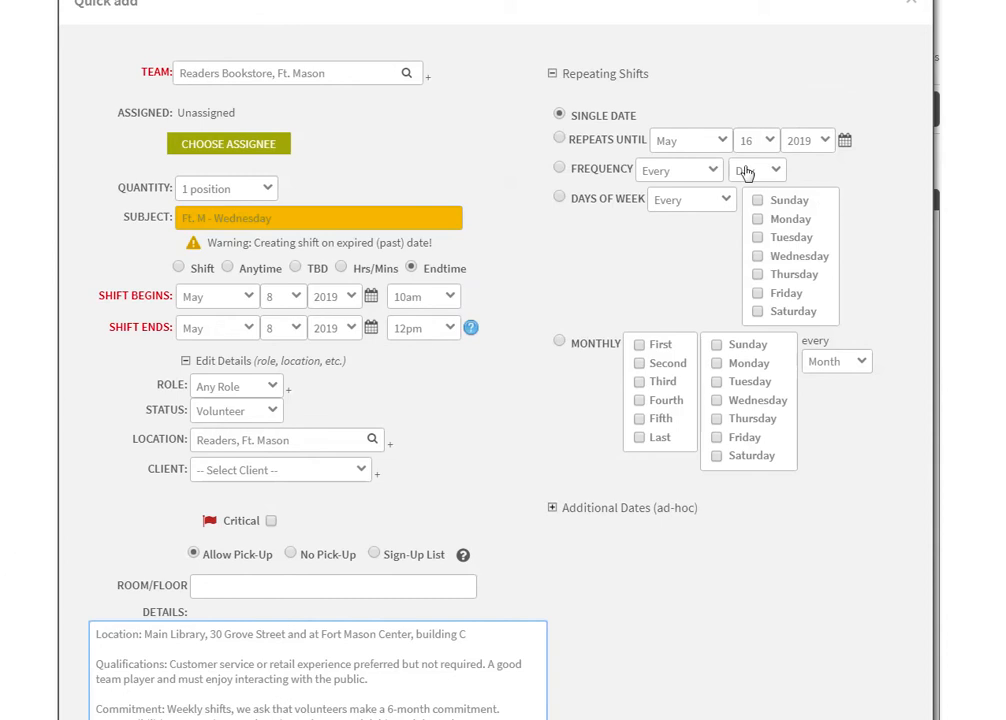
pyautogui.click(560, 140)
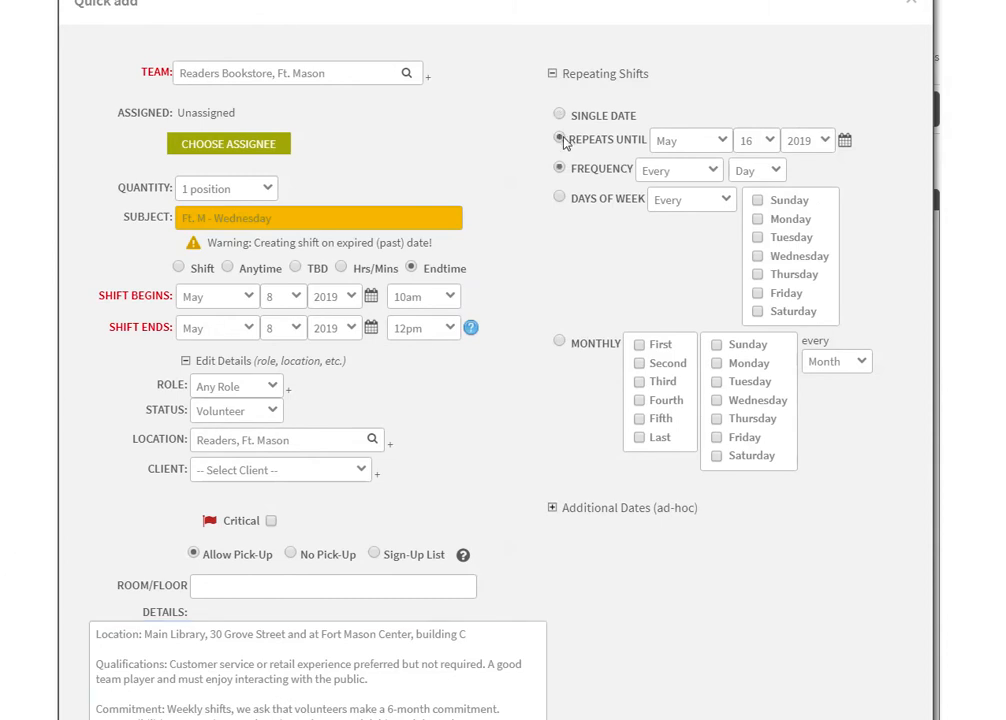
pyautogui.click(690, 140)
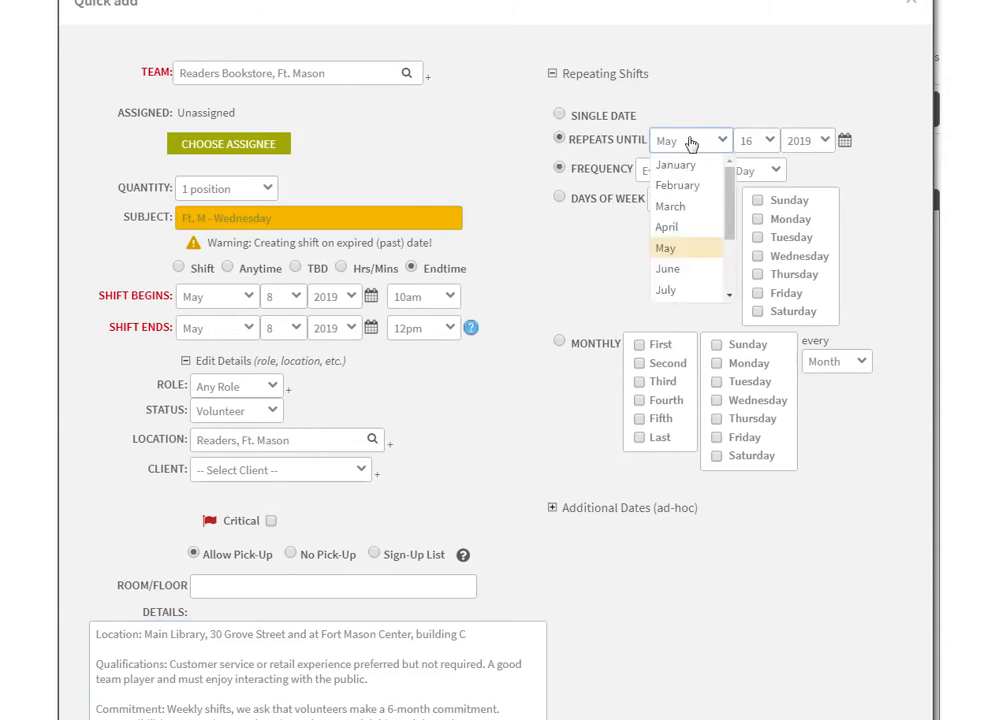
pyautogui.click(676, 165)
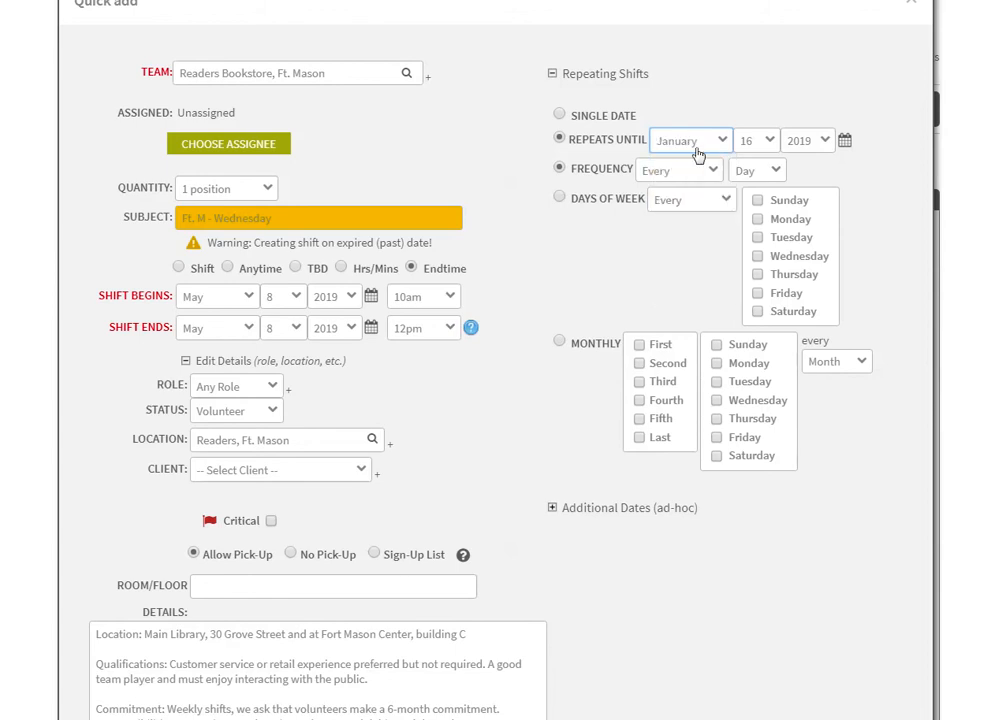
pyautogui.click(755, 140)
pyautogui.click(746, 166)
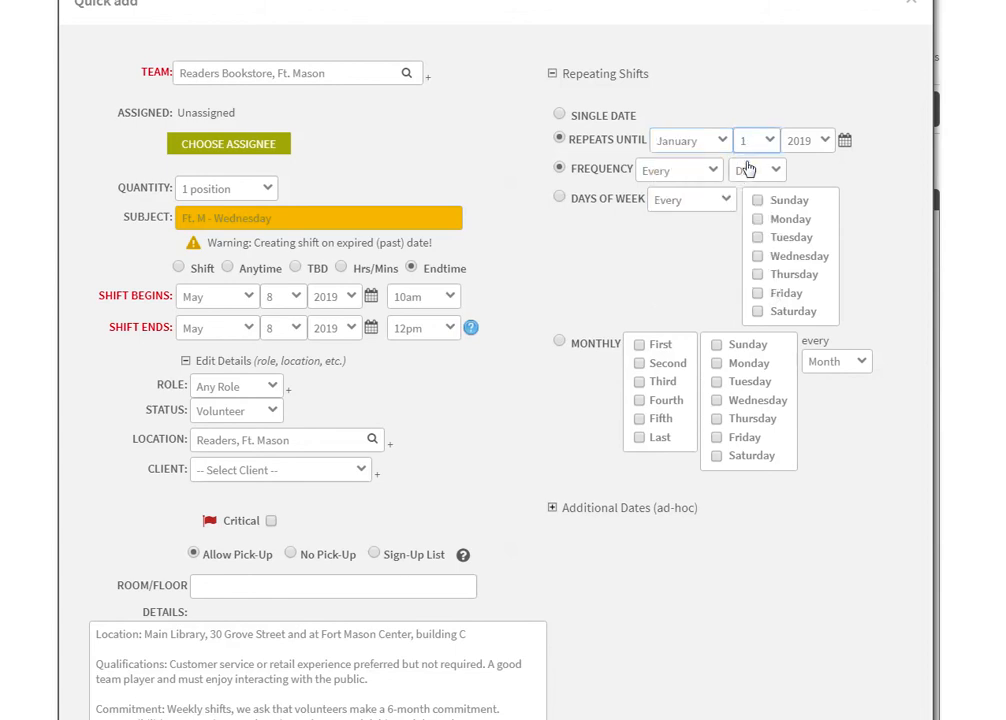
pyautogui.click(798, 141)
pyautogui.click(798, 268)
pyautogui.click(805, 139)
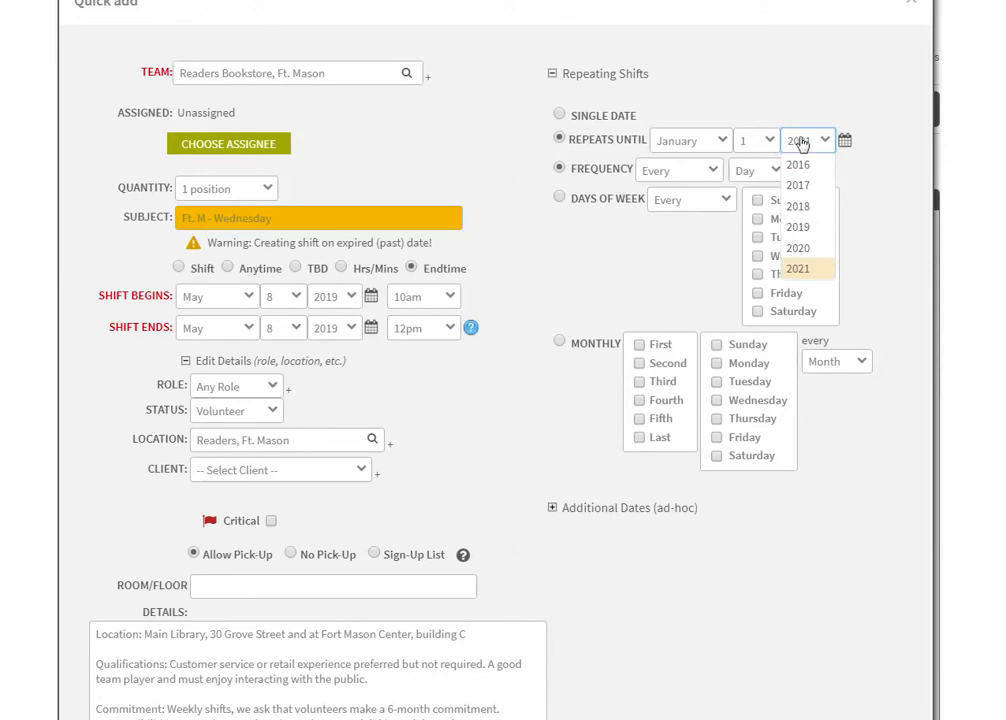
# Change the repeat-until date of the shift to May 29, 2019
pyautogui.click(687, 143)
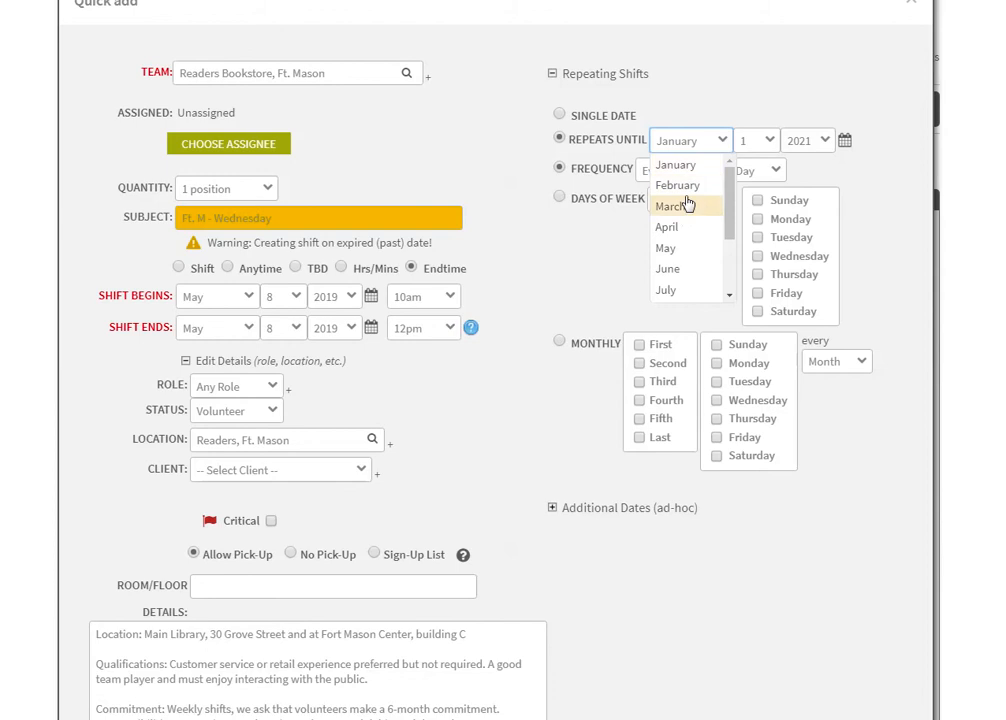
pyautogui.click(678, 249)
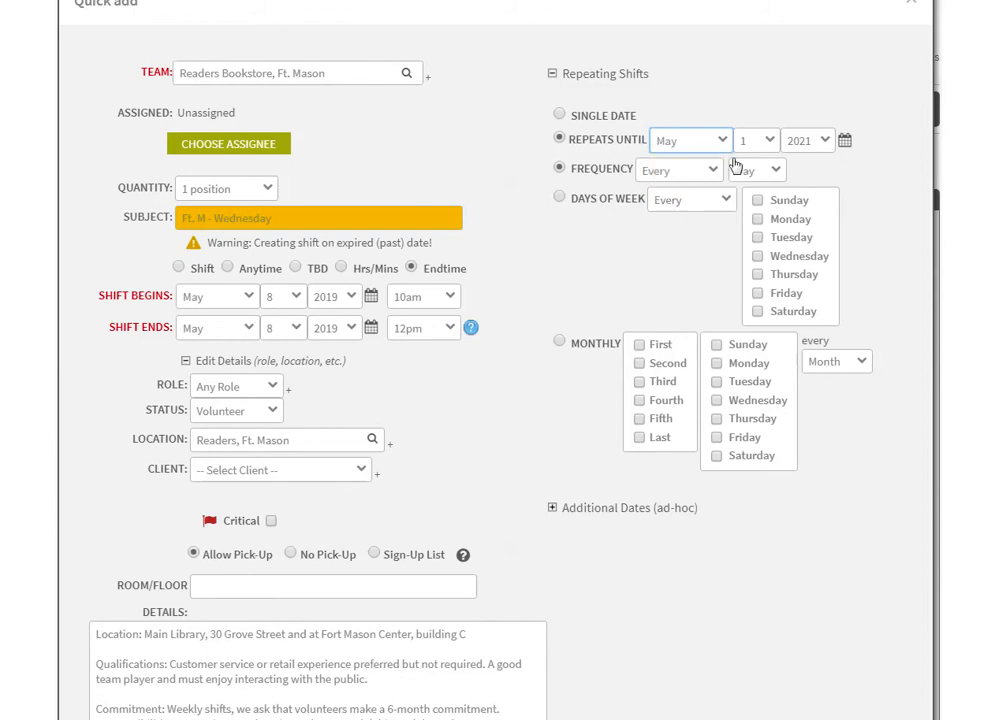
pyautogui.moveTo(523, 15); pyautogui.dragTo(546, 5)
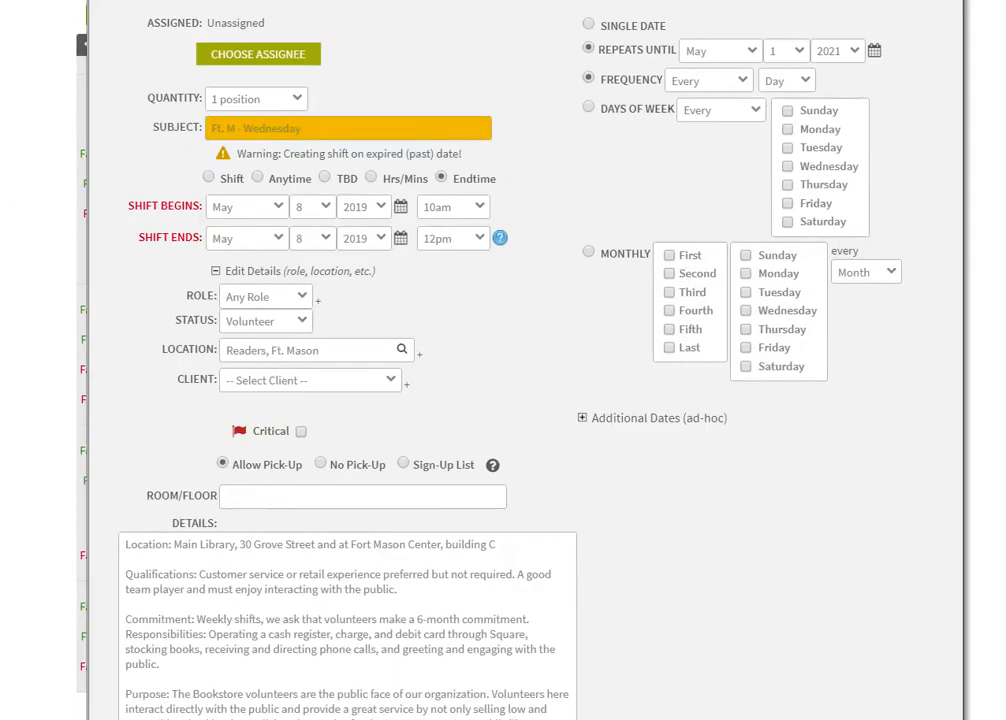
pyautogui.click(785, 52)
pyautogui.scroll(-3, 788, 155)
pyautogui.scroll(-4, 789, 152)
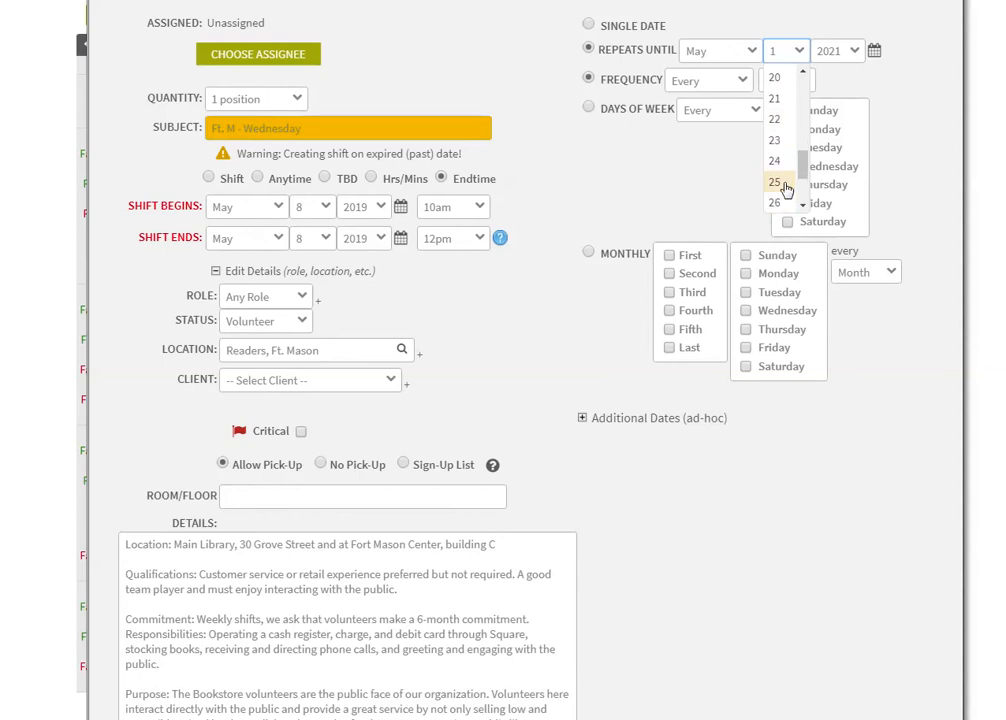
pyautogui.scroll(-2, 775, 186)
pyautogui.click(776, 184)
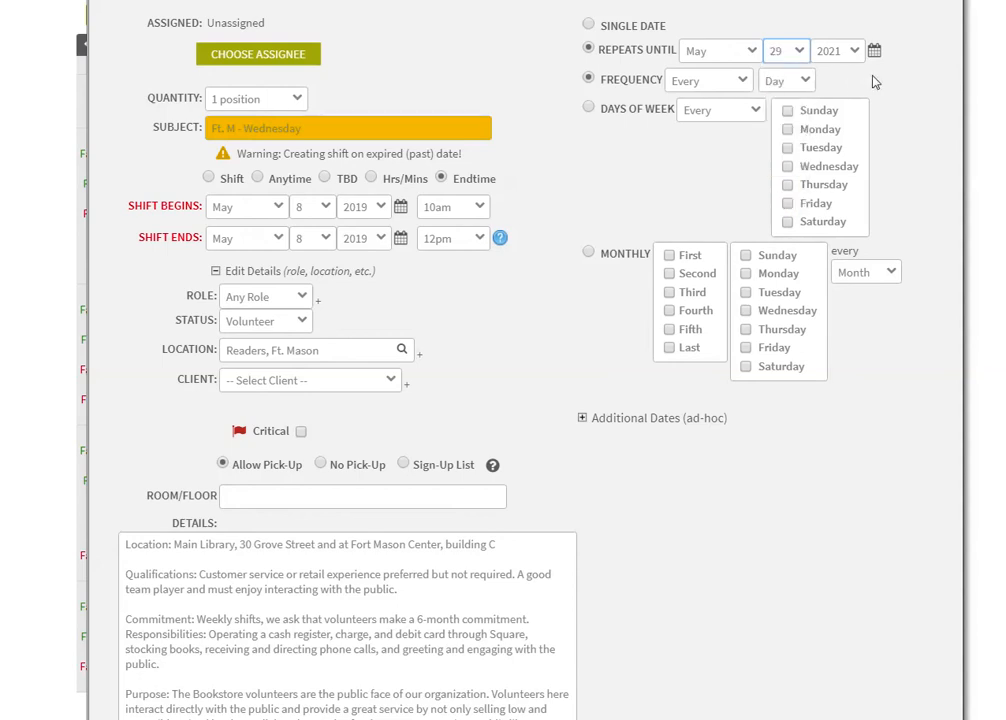
pyautogui.click(843, 52)
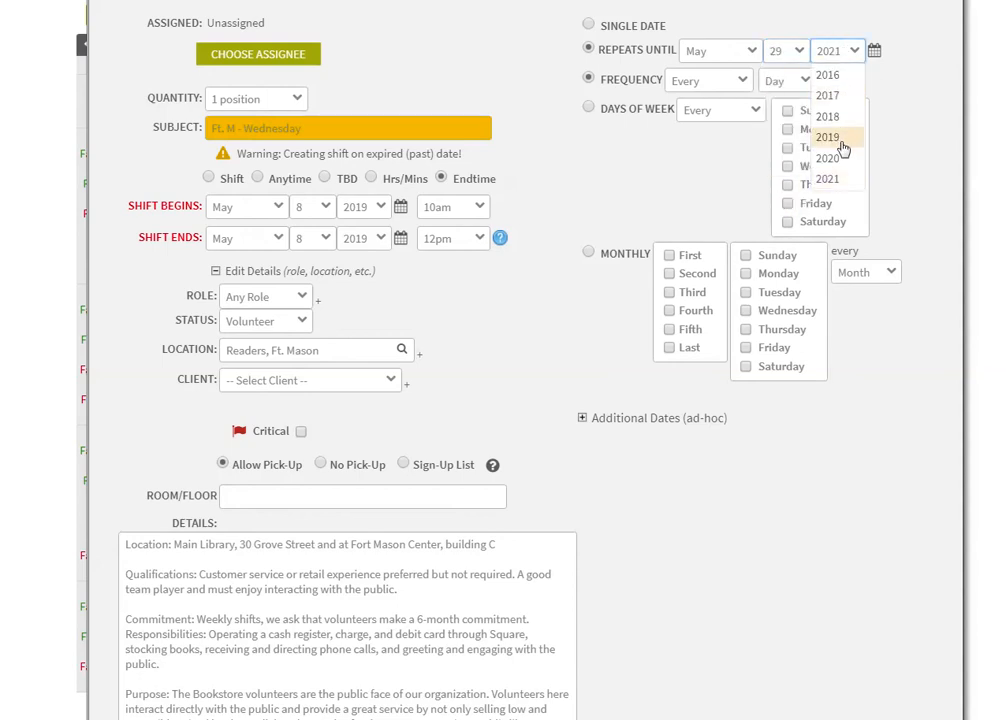
pyautogui.click(843, 140)
# Set the shift to repeat every Wednesday, and also try out the monthly options with the fifth week and Thursday
pyautogui.scroll(1, 548, 192)
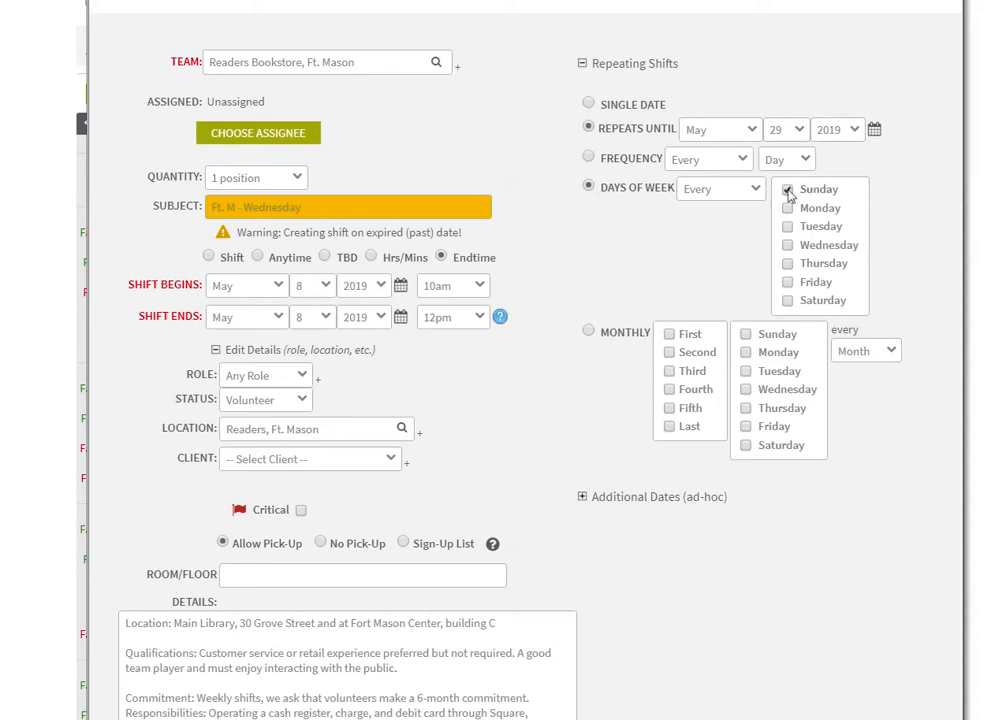
pyautogui.click(788, 245)
pyautogui.click(669, 410)
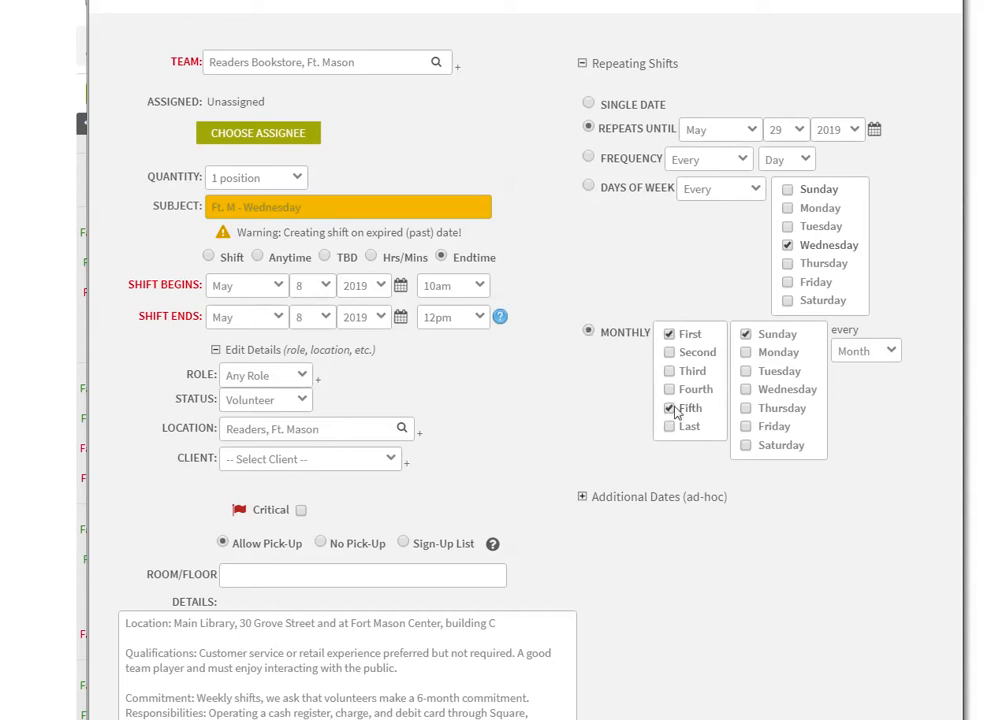
pyautogui.click(746, 410)
# Review the shift form's entries from team through details, then check the repeat-until year choices and keep 2019
pyautogui.scroll(-3, 576, 189)
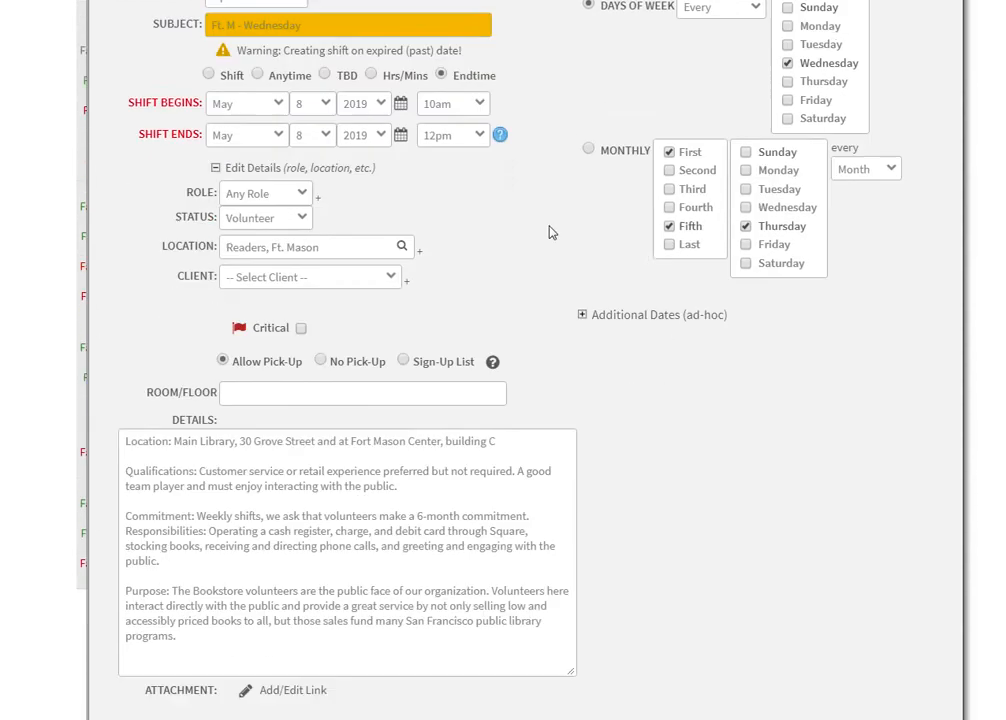
pyautogui.scroll(4, 547, 227)
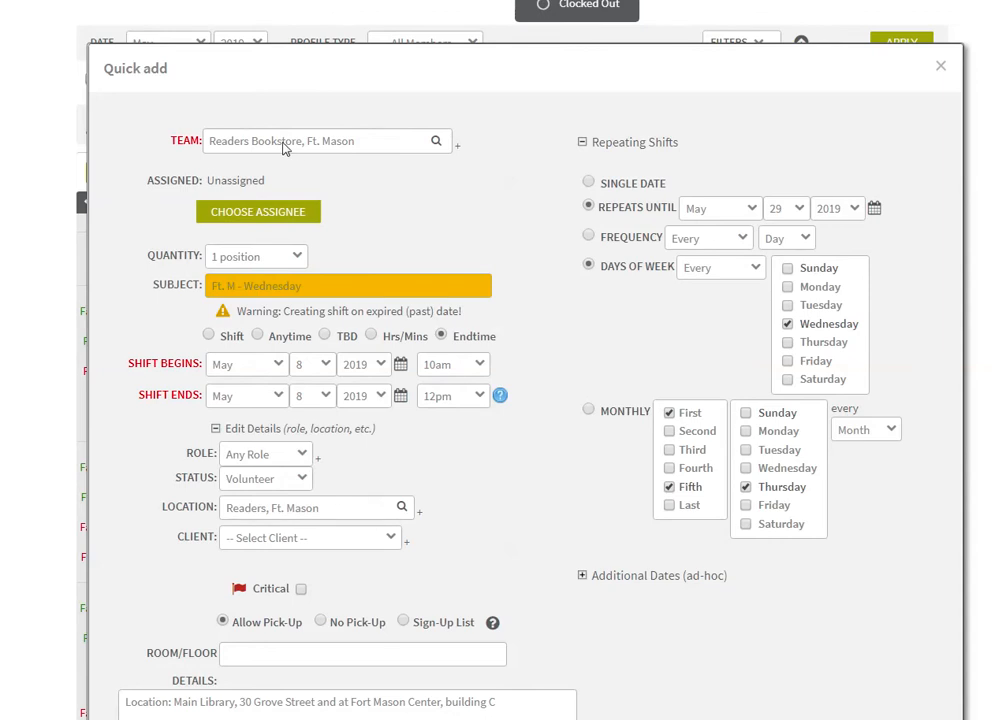
pyautogui.scroll(-1, 293, 156)
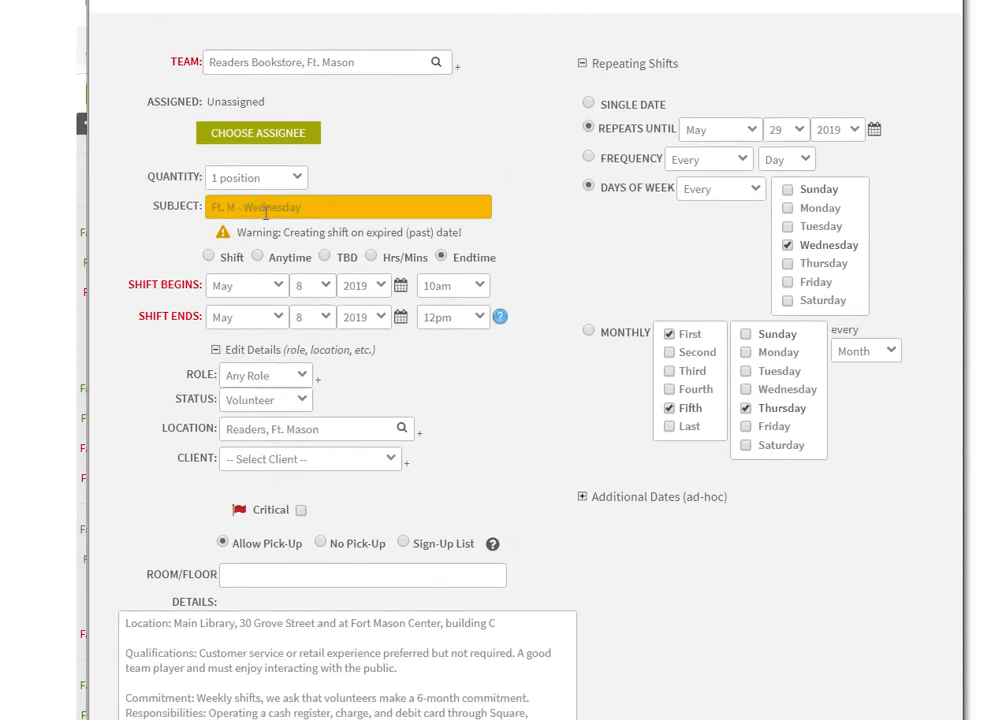
pyautogui.scroll(-2, 265, 213)
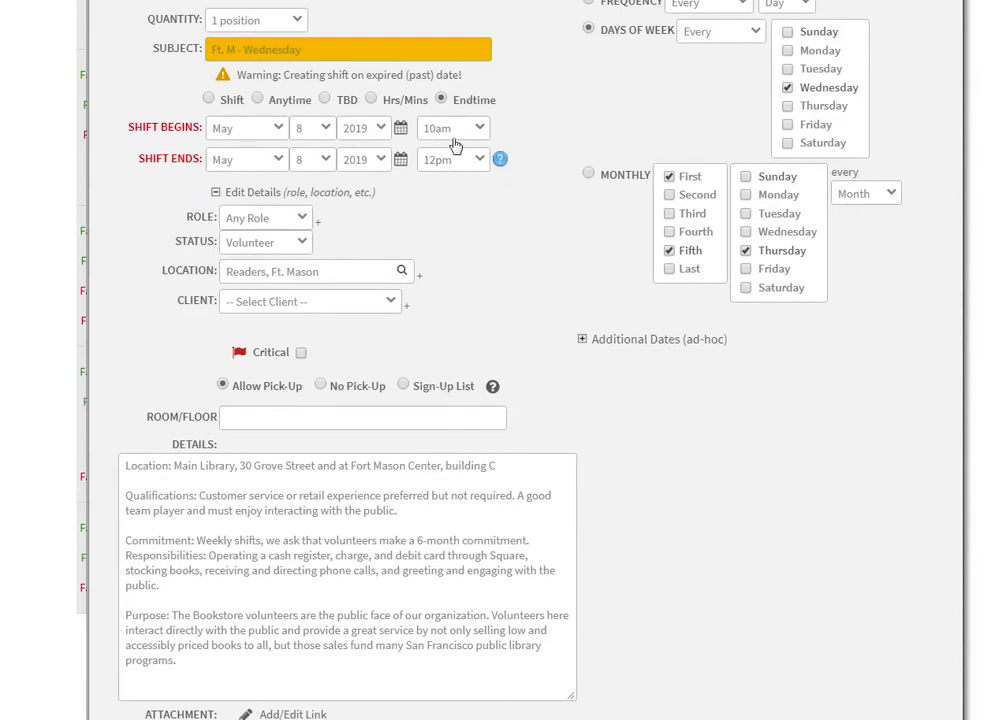
pyautogui.scroll(-1, 486, 160)
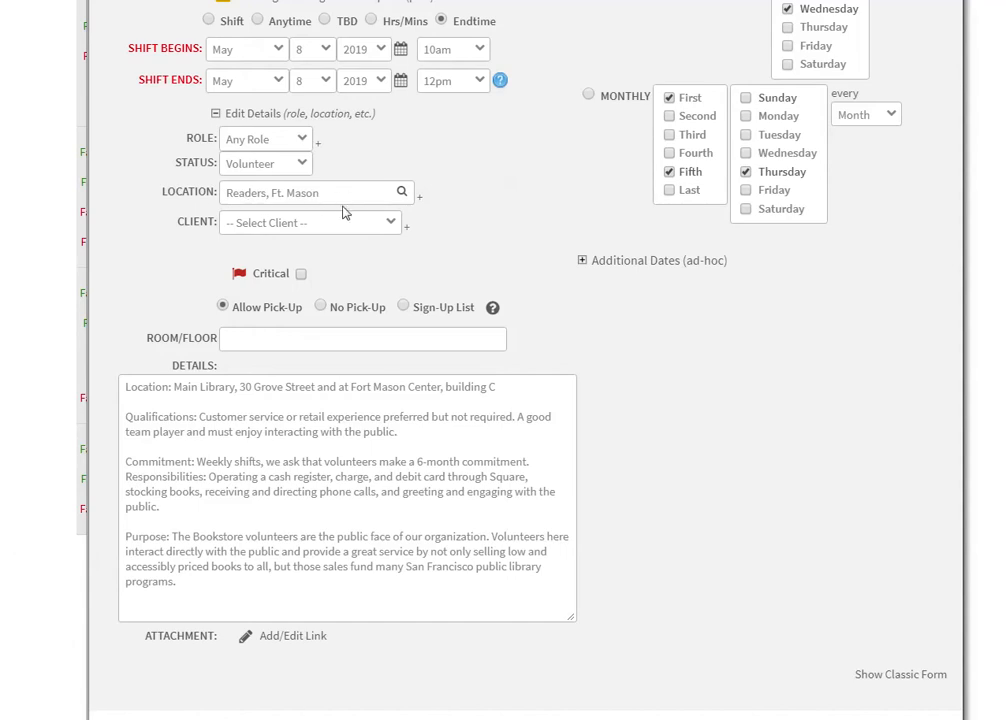
pyautogui.scroll(-2, 646, 295)
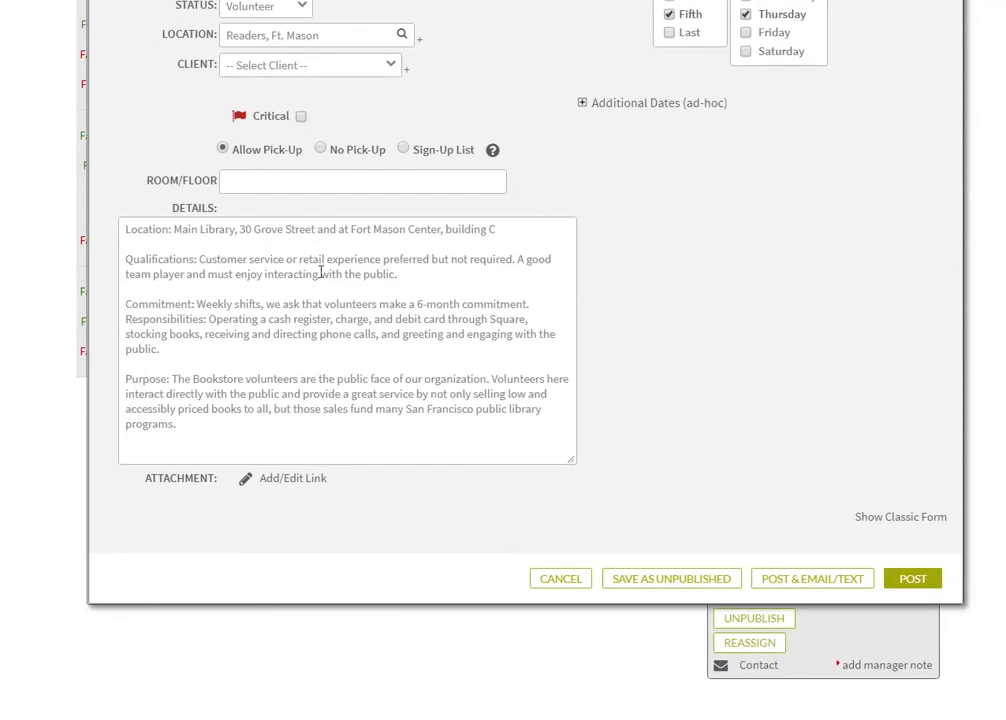
pyautogui.scroll(5, 582, 272)
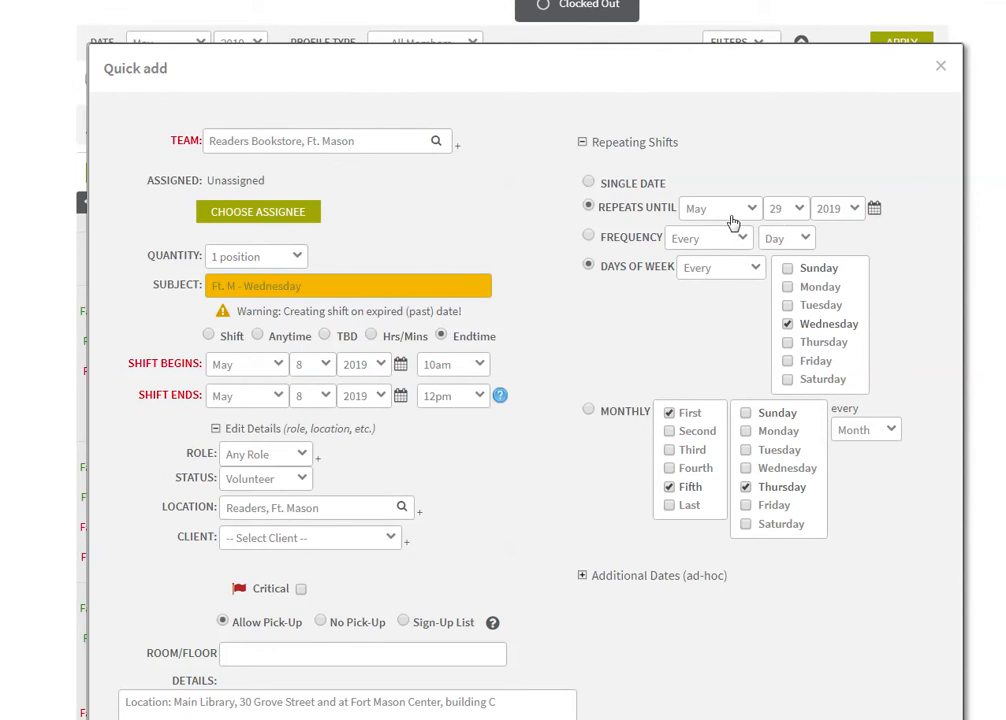
pyautogui.click(822, 212)
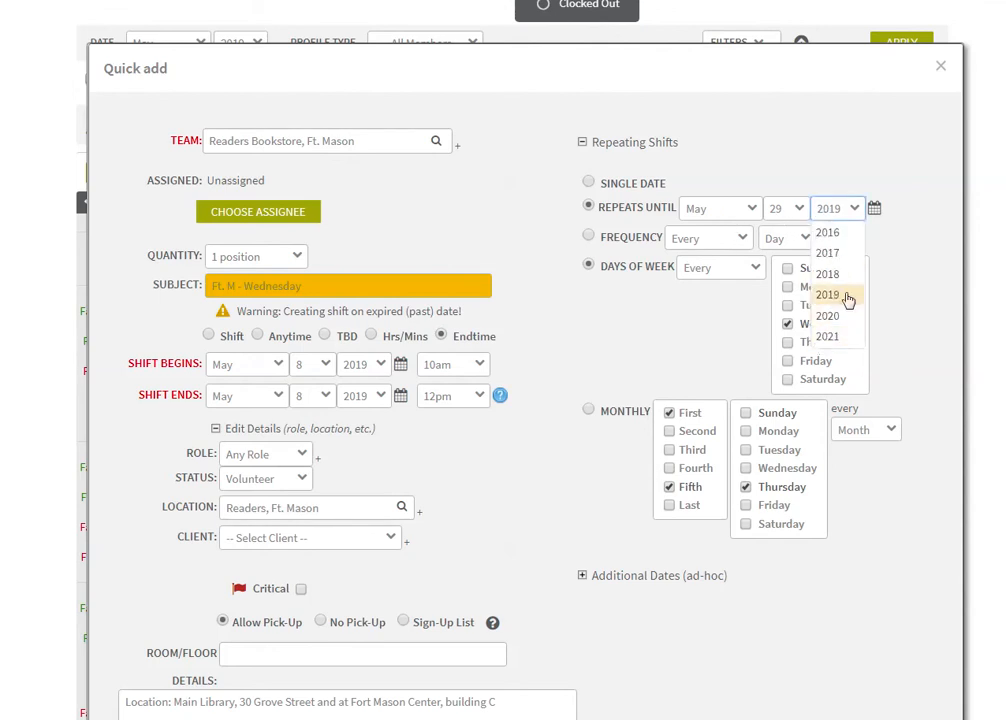
pyautogui.click(838, 294)
# Look at the section for additional ad-hoc dates and collapse it again without adding any
pyautogui.scroll(-3, 900, 267)
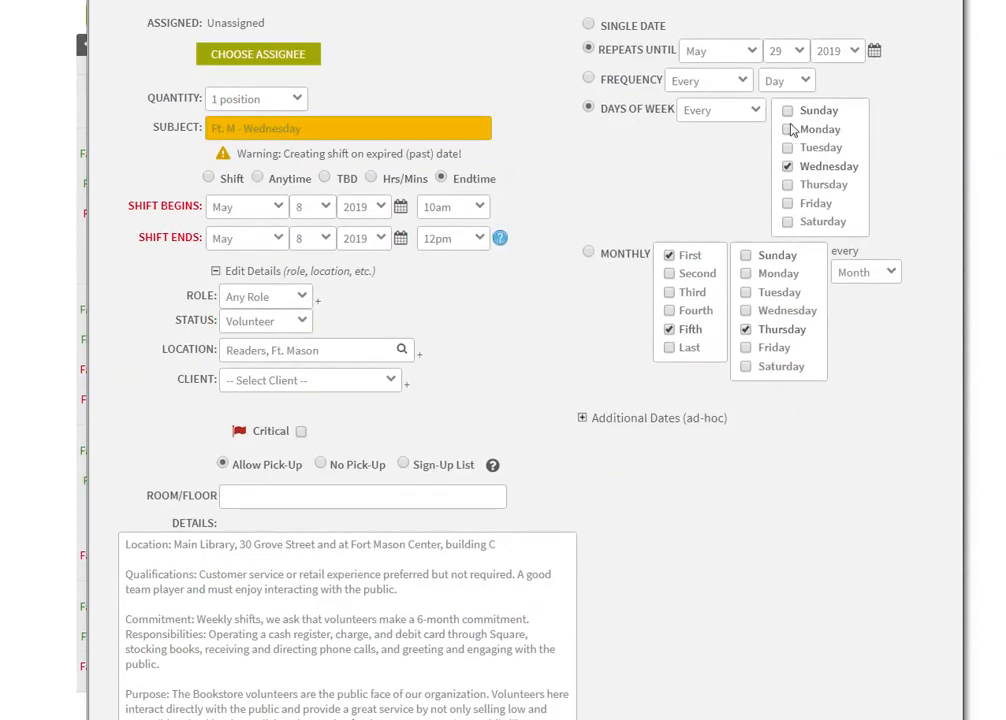
pyautogui.scroll(-2, 650, 184)
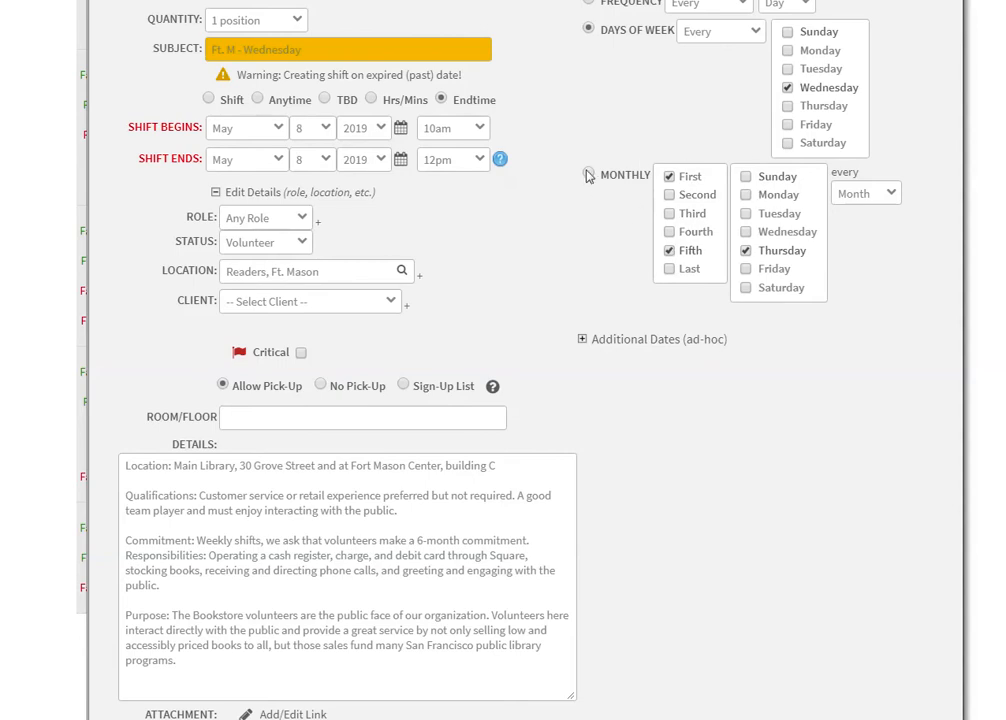
pyautogui.scroll(-4, 840, 318)
pyautogui.click(637, 189)
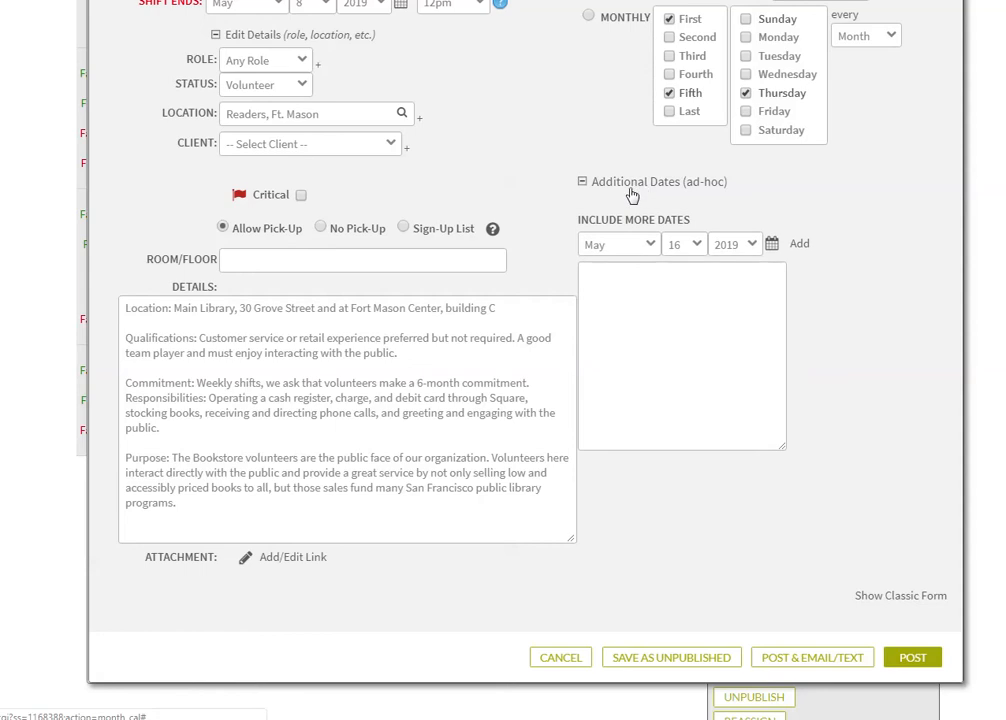
pyautogui.click(631, 188)
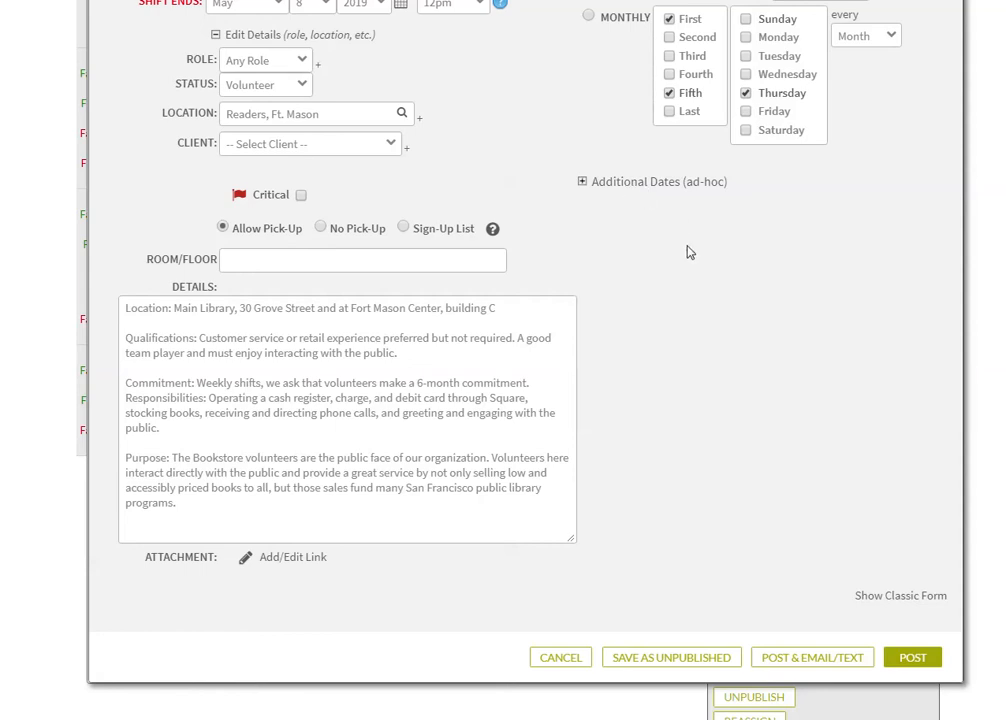
pyautogui.click(638, 192)
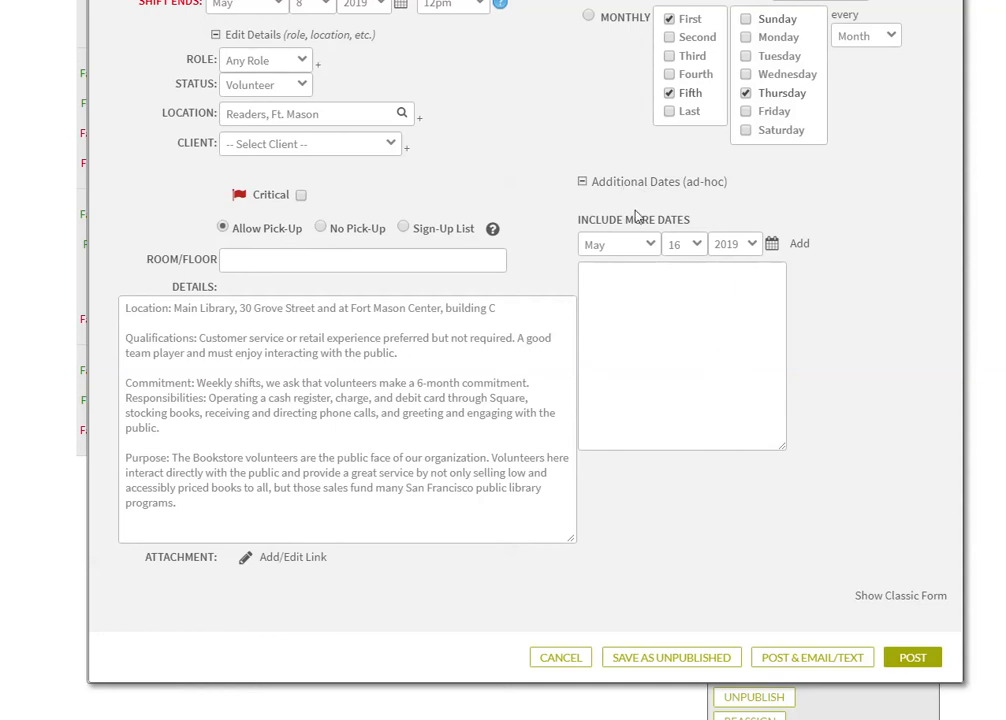
pyautogui.click(679, 193)
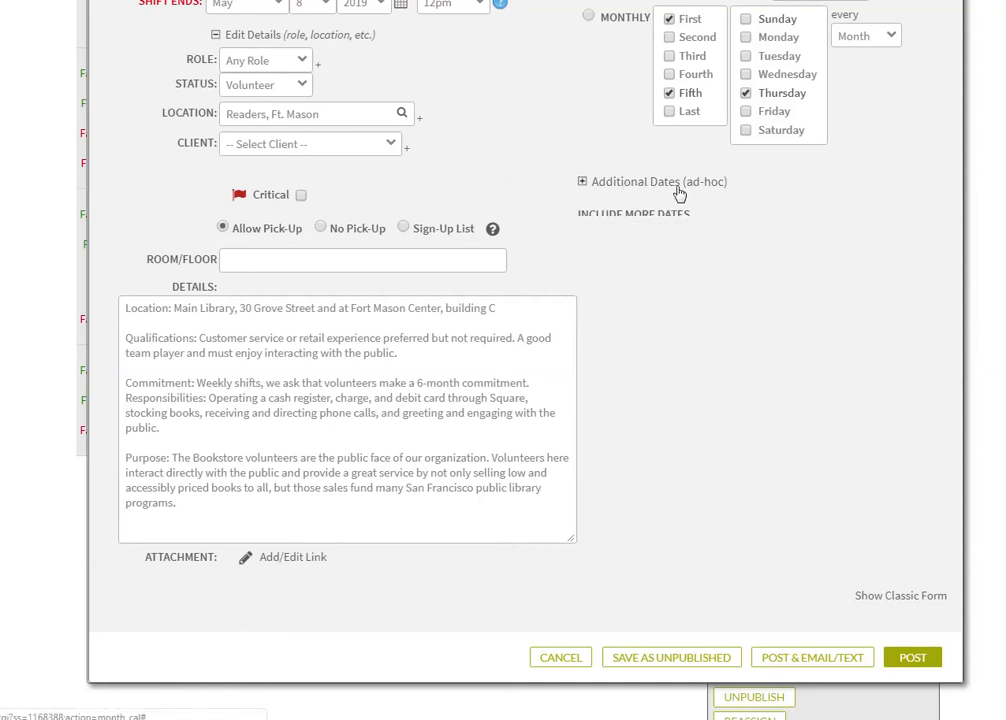
# Post the repeating Ft. M - Wednesday shift without sending an email or text
pyautogui.scroll(-2, 820, 282)
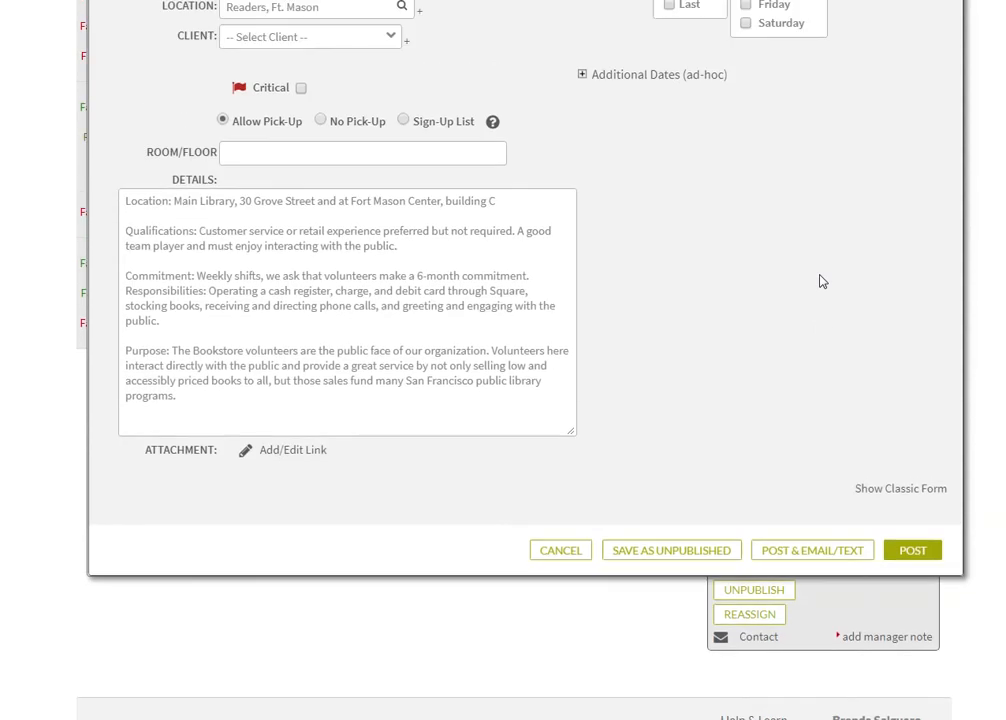
pyautogui.scroll(-1, 820, 282)
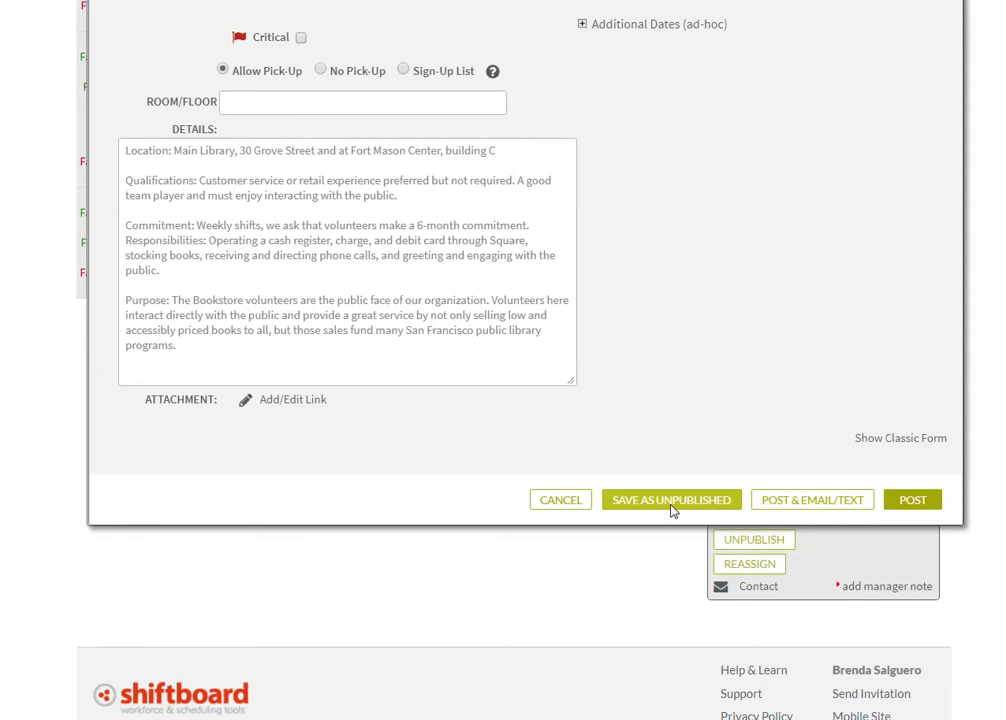
pyautogui.click(915, 503)
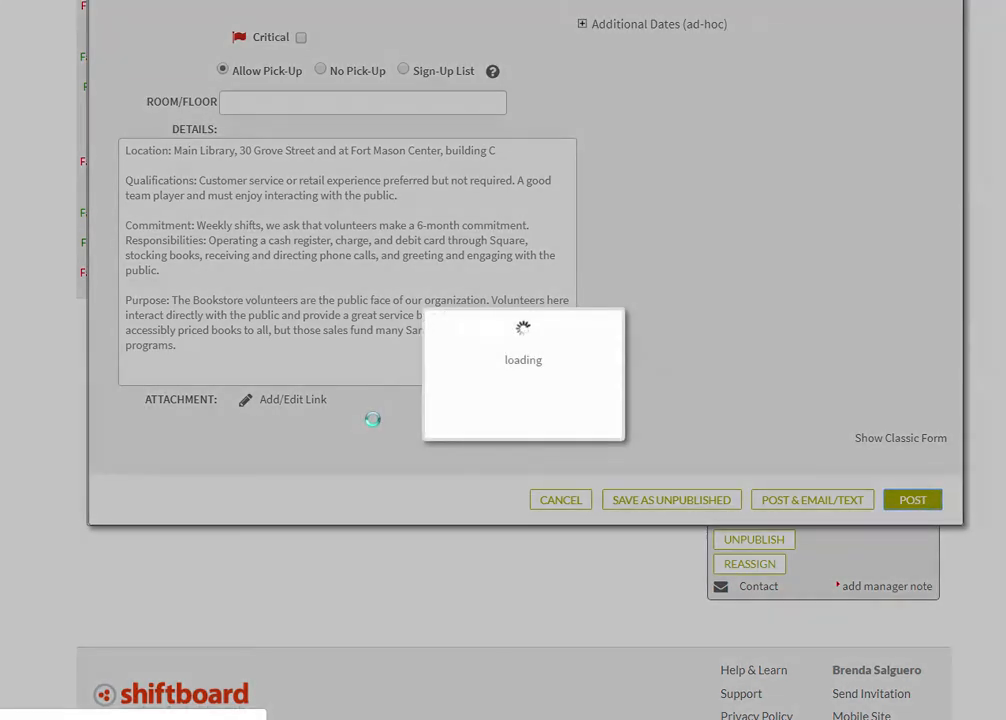
# Check the Ft. M - Wednesday shifts on the May 2019 calendar by viewing the details for May 15, 22 and 29
pyautogui.scroll(-3, 372, 420)
pyautogui.scroll(-5, 372, 420)
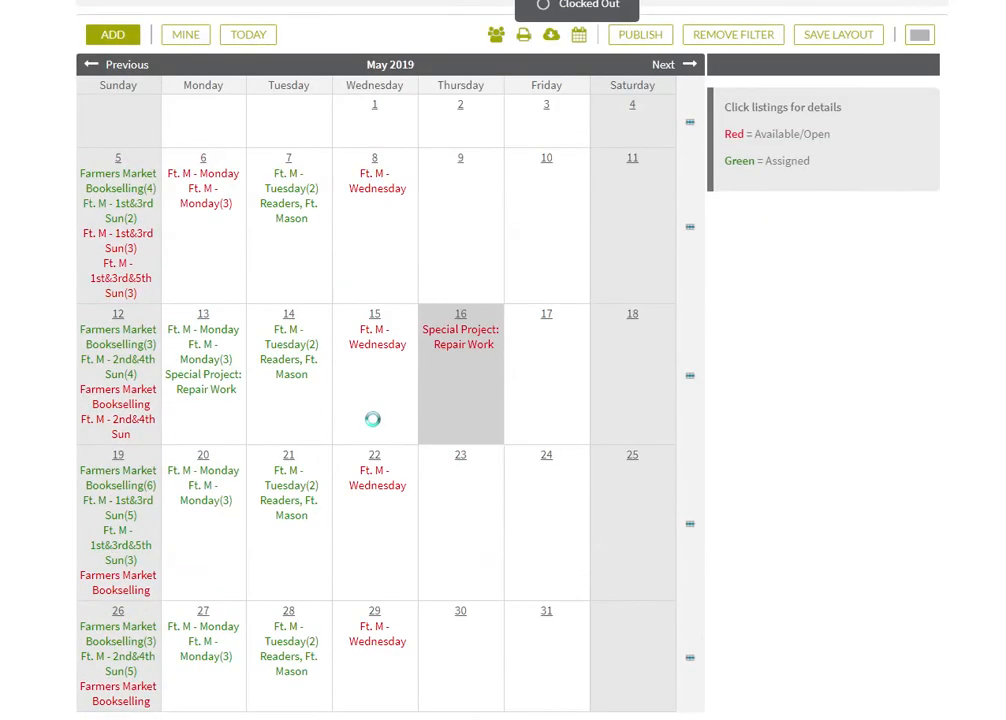
pyautogui.scroll(1, 385, 480)
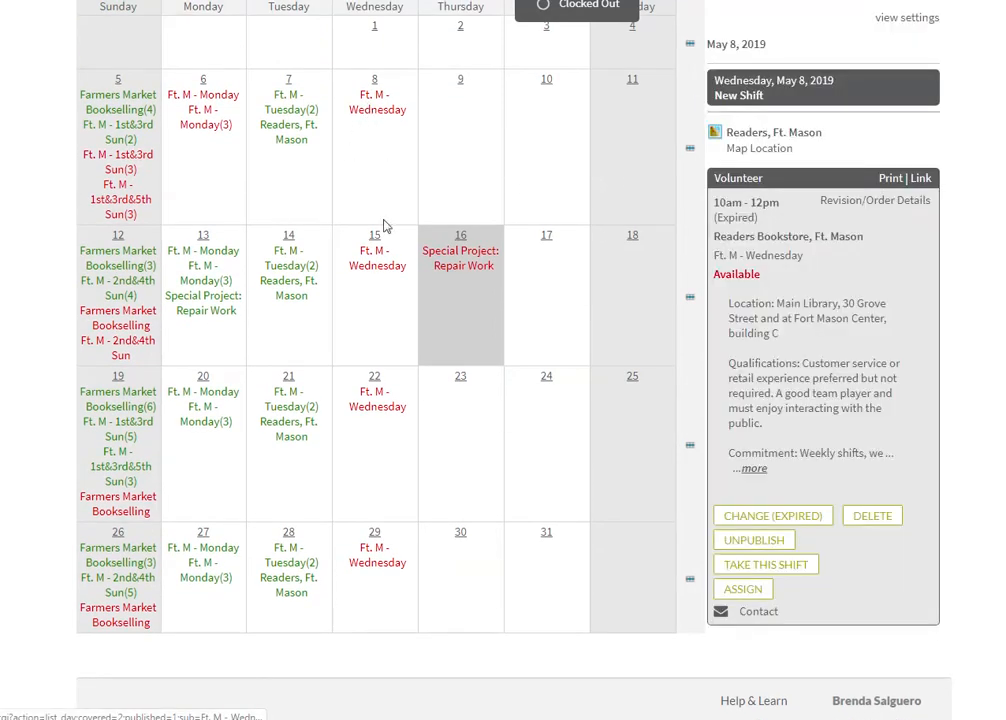
pyautogui.click(360, 263)
pyautogui.click(366, 404)
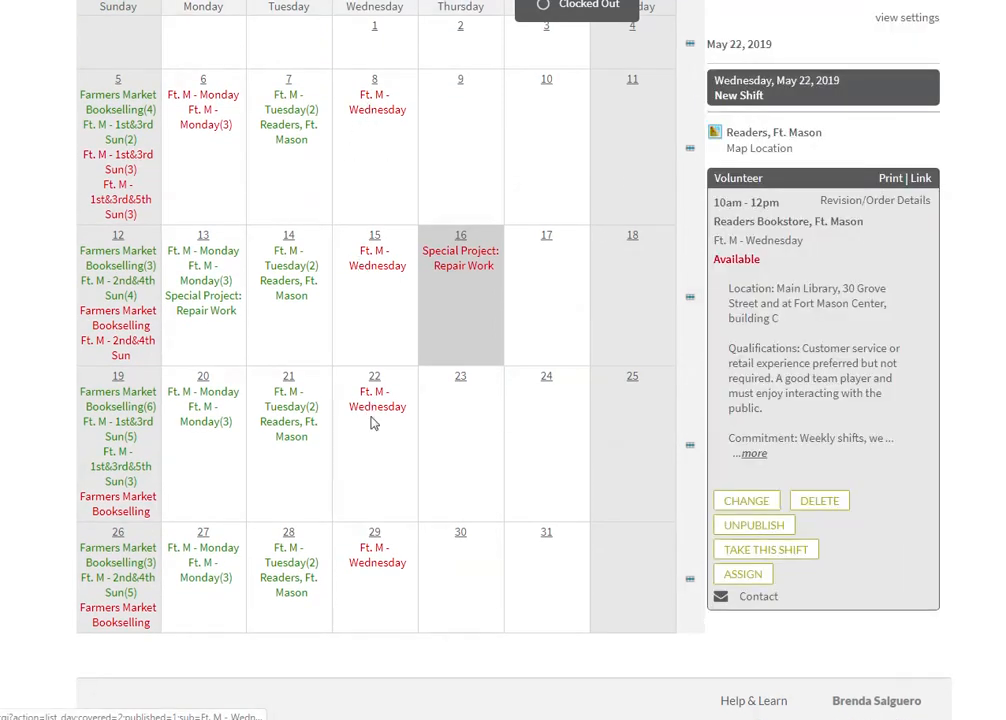
pyautogui.click(372, 562)
pyautogui.scroll(1, 440, 368)
pyautogui.scroll(1, 430, 363)
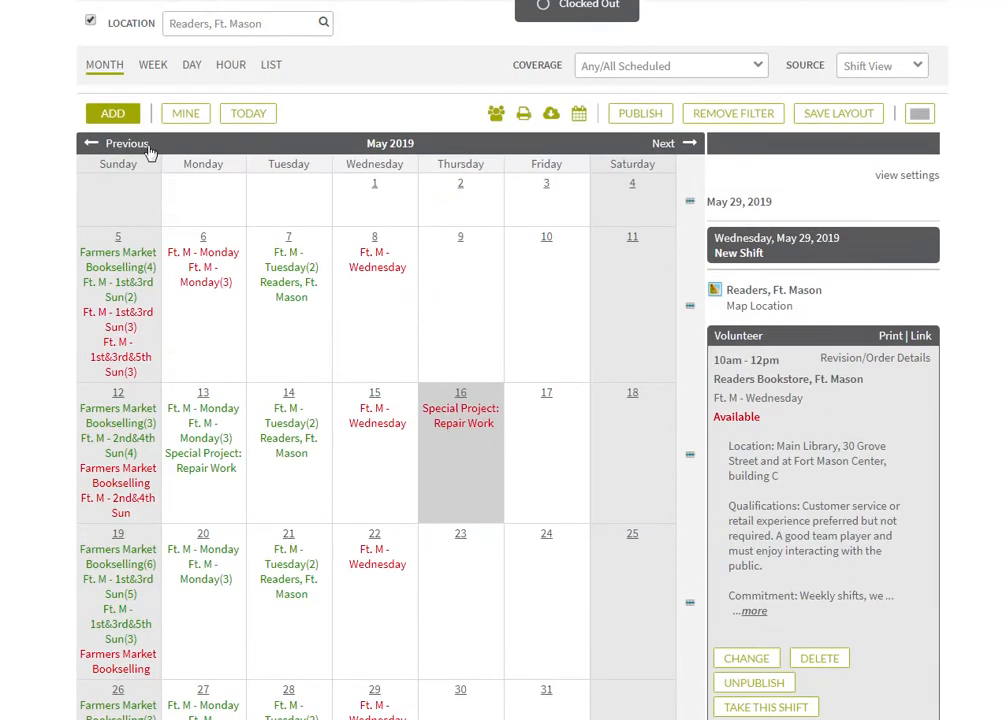
# Look at the previous month's calendar, April 2019, and return to May 2019
pyautogui.click(135, 144)
pyautogui.scroll(-1, 584, 343)
pyautogui.scroll(-1, 584, 343)
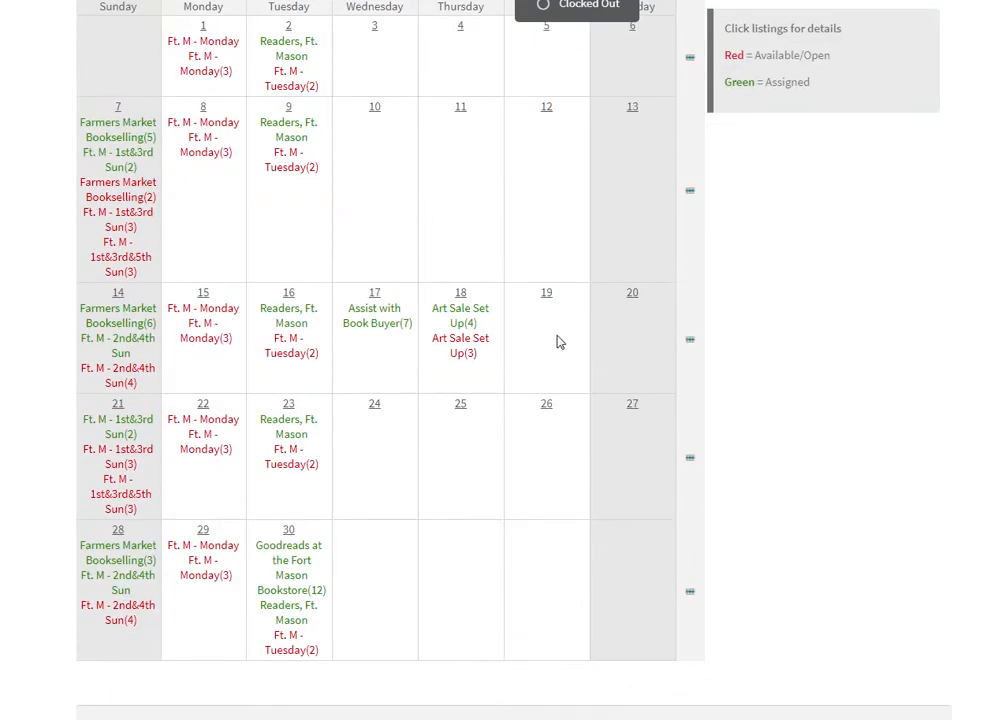
pyautogui.scroll(2, 560, 300)
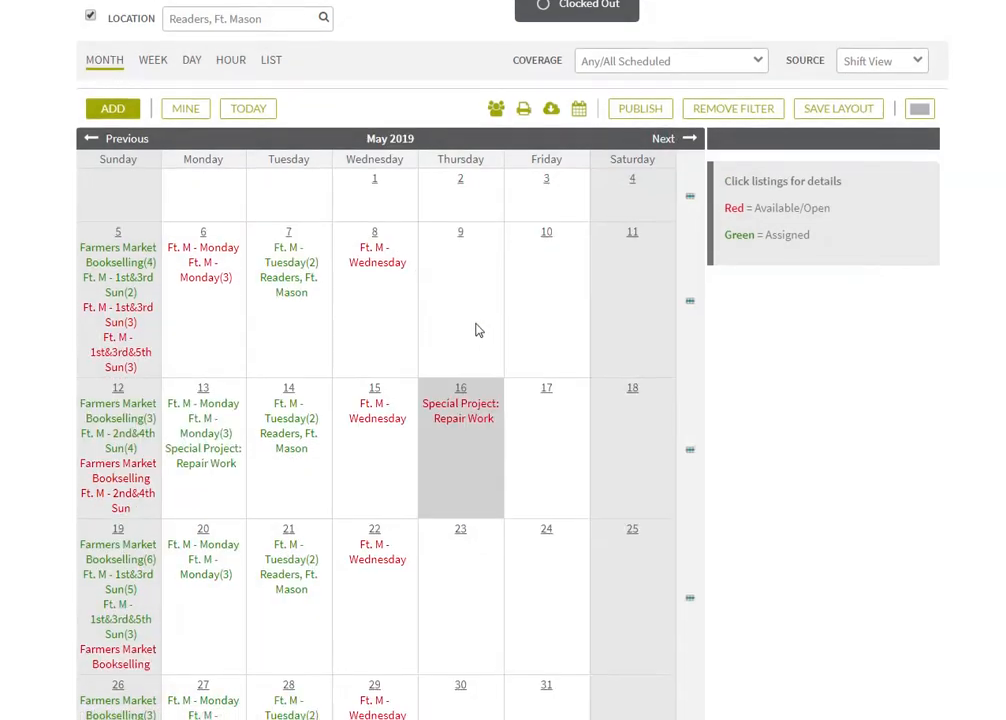
pyautogui.scroll(-3, 476, 330)
pyautogui.scroll(3, 476, 330)
pyautogui.scroll(-1, 395, 235)
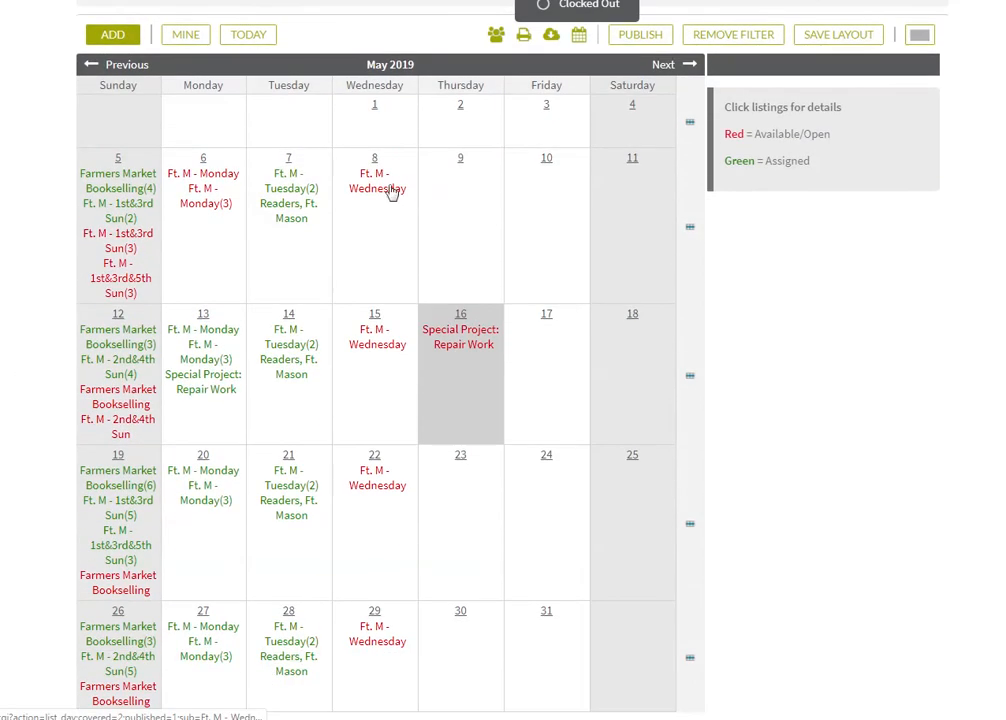
# View the details of the Ft. M - Wednesday shifts on May 8, 15, 22 and 29
pyautogui.click(377, 173)
pyautogui.scroll(-1, 400, 275)
pyautogui.click(387, 278)
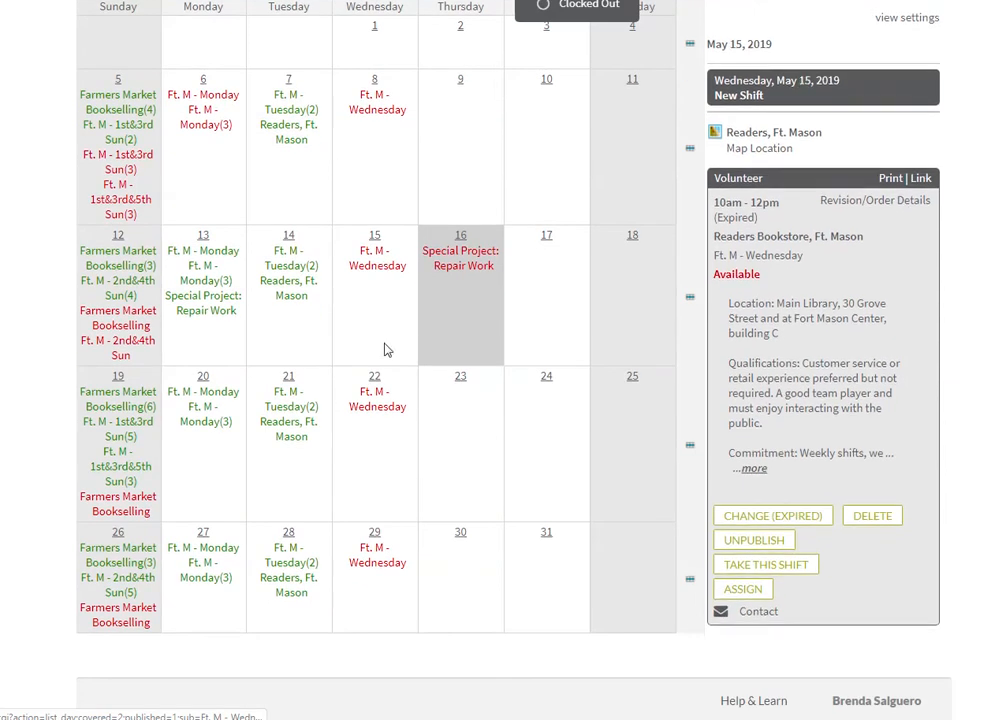
pyautogui.click(371, 406)
pyautogui.click(376, 562)
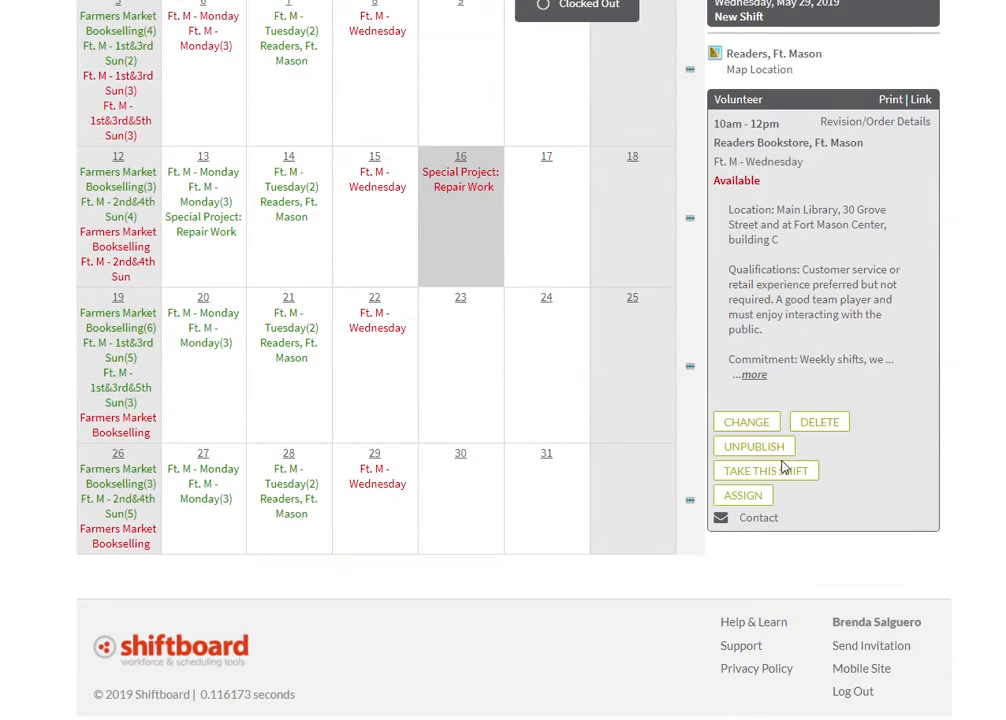
pyautogui.scroll(1, 500, 330)
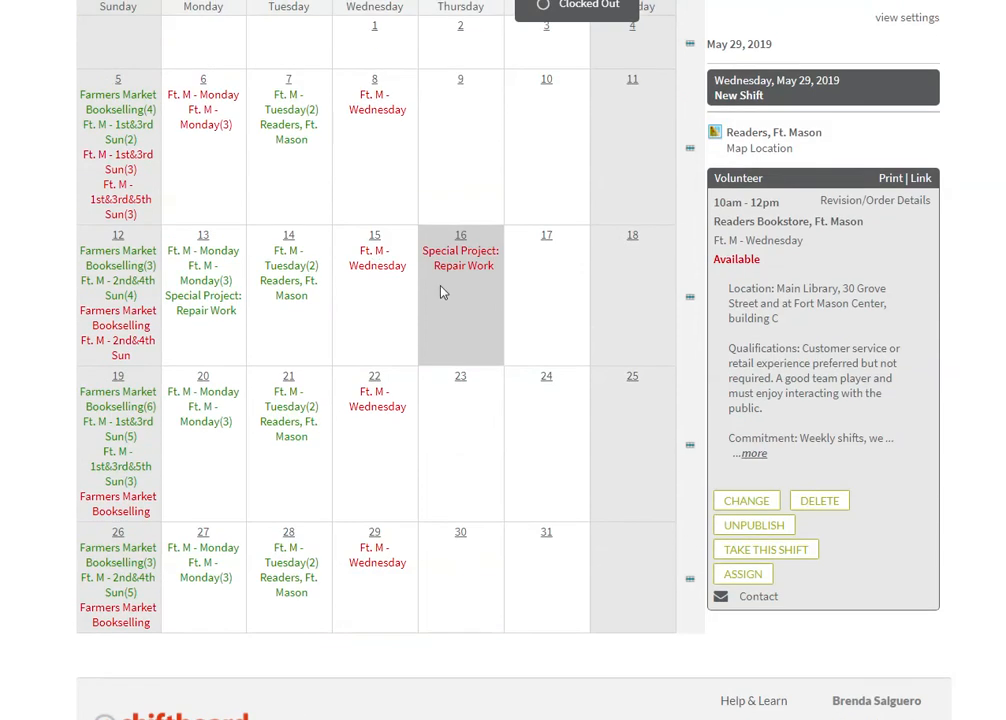
pyautogui.click(374, 259)
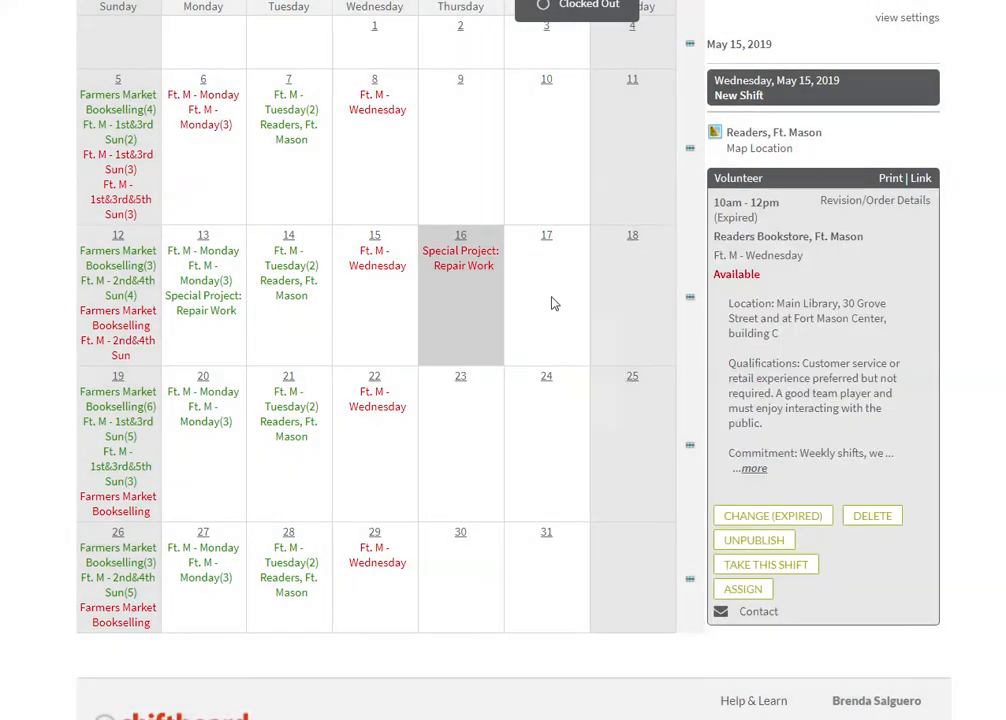
# Start assigning the May 29 Ft. M - Wednesday shift and look up the volunteer by first name
pyautogui.click(380, 551)
pyautogui.click(742, 574)
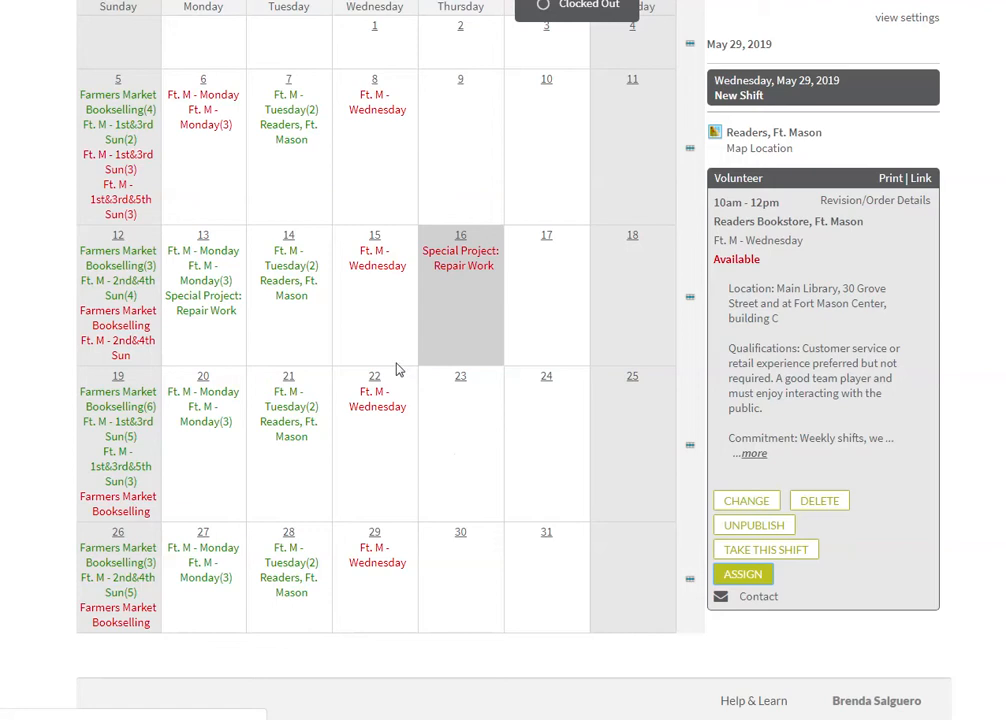
pyautogui.scroll(-2, 386, 309)
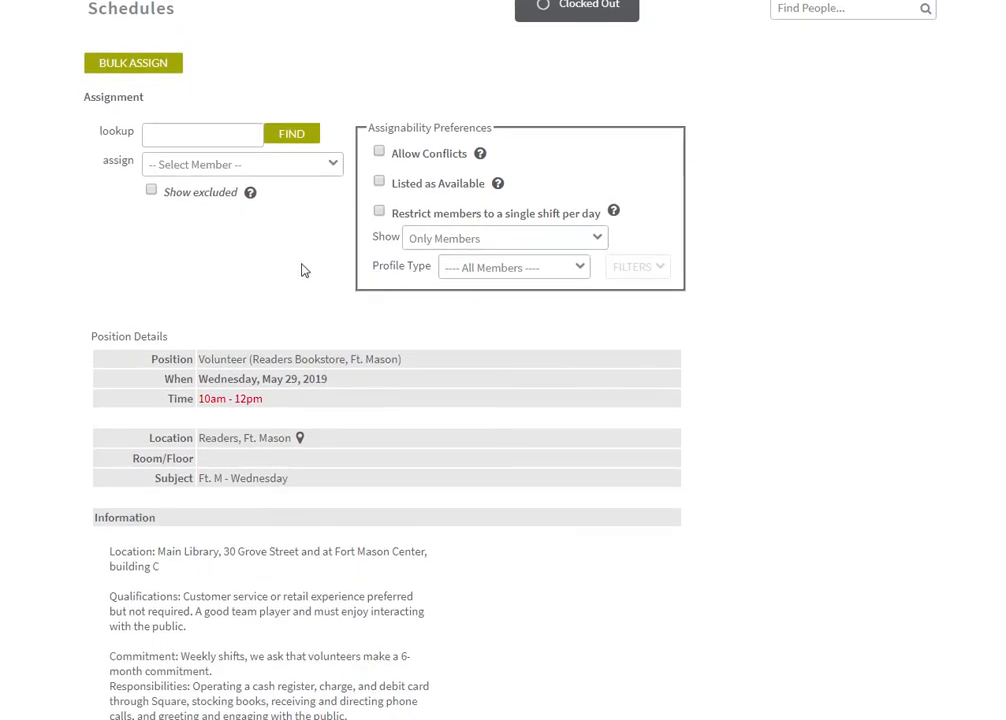
pyautogui.click(212, 138)
pyautogui.write('Frances')
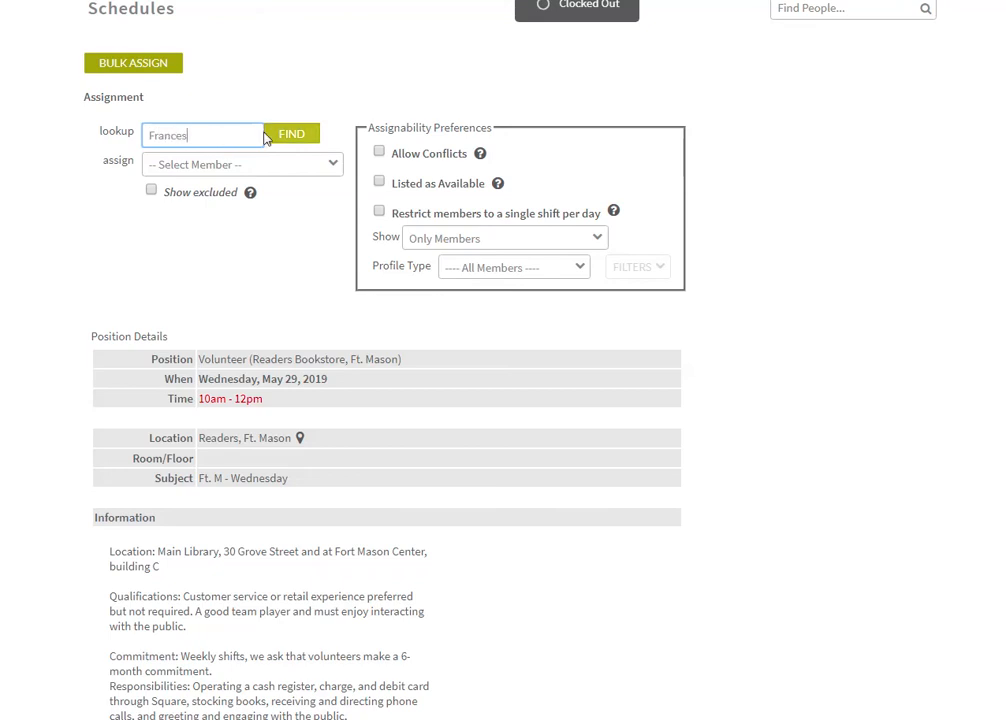
pyautogui.click(278, 135)
pyautogui.scroll(-5, 299, 283)
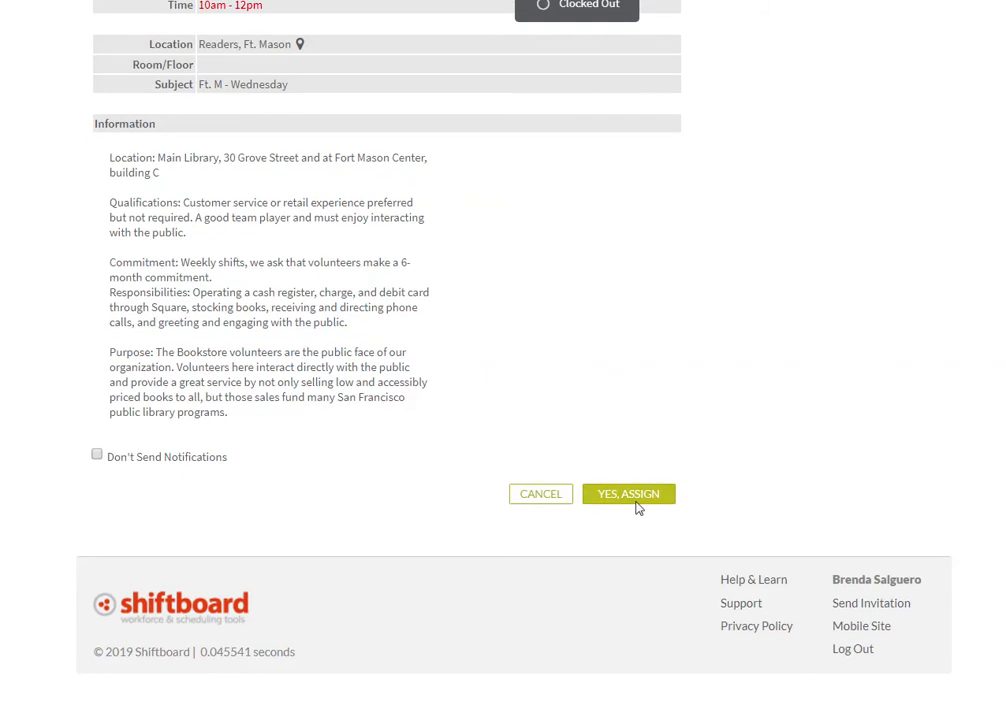
pyautogui.scroll(5, 620, 449)
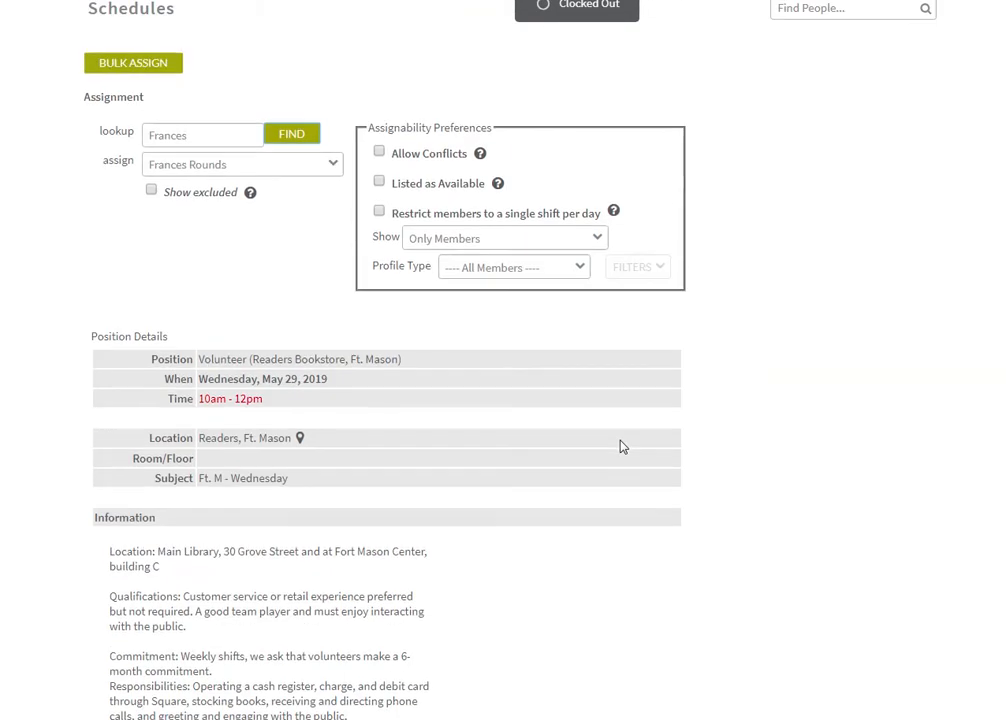
pyautogui.scroll(1, 700, 410)
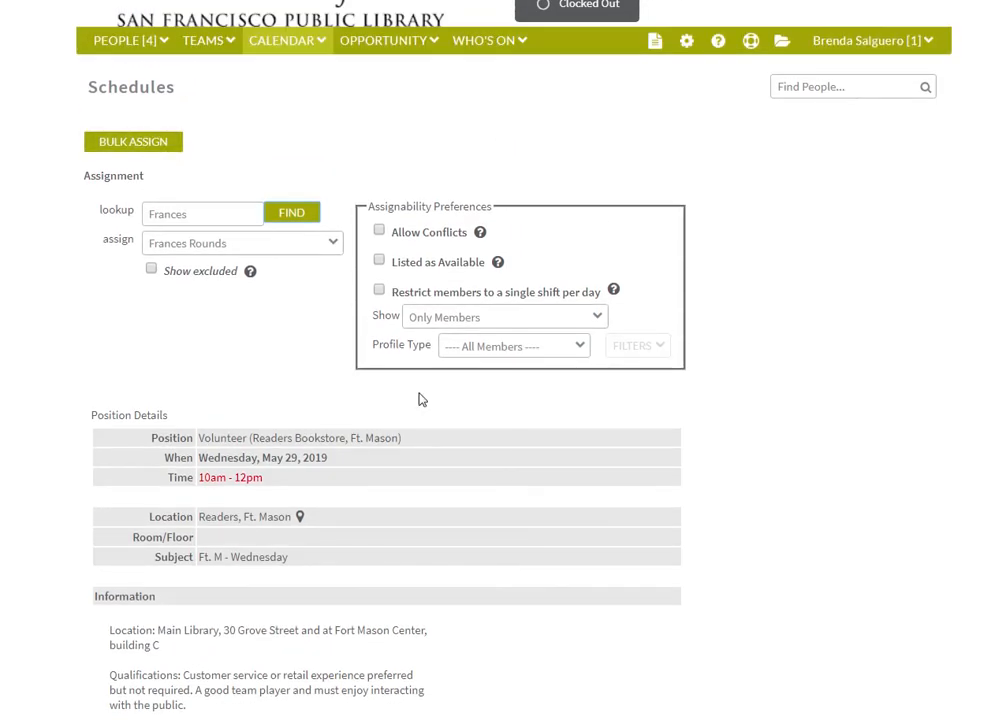
# Assign the found volunteer to the May 29 shift with Don't Send Notifications enabled
pyautogui.scroll(-2, 418, 400)
pyautogui.scroll(-3, 640, 451)
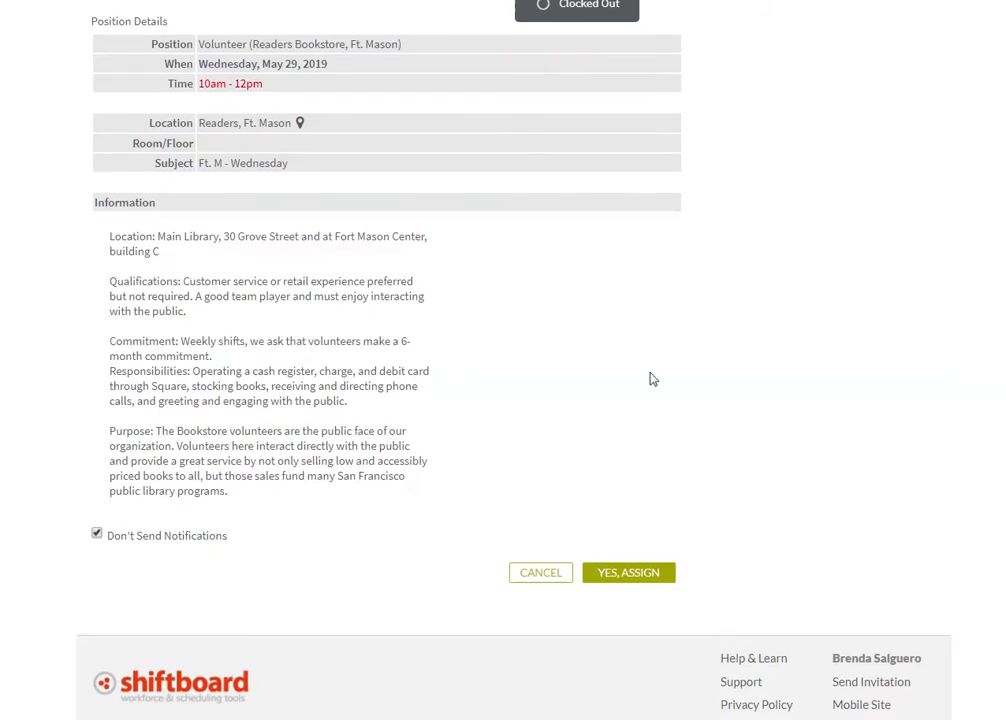
pyautogui.scroll(4, 653, 376)
pyautogui.scroll(-4, 813, 366)
pyautogui.click(606, 567)
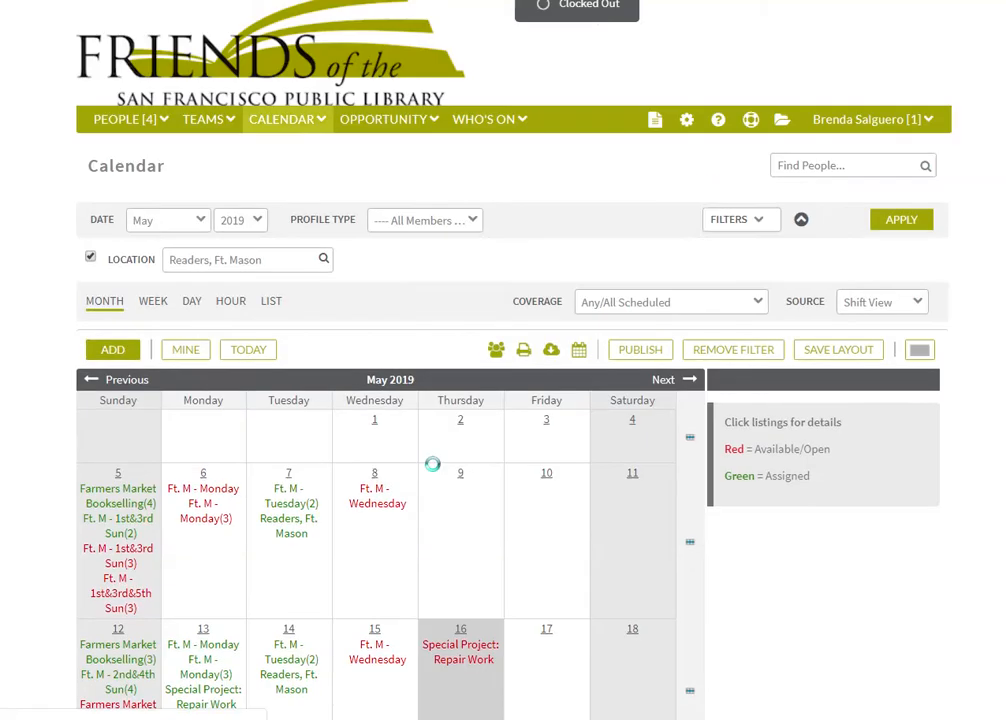
# View the assigned May 29 Ft. M - Wednesday shift and unconfirm its volunteer without sending notifications
pyautogui.scroll(-3, 432, 464)
pyautogui.scroll(-3, 432, 464)
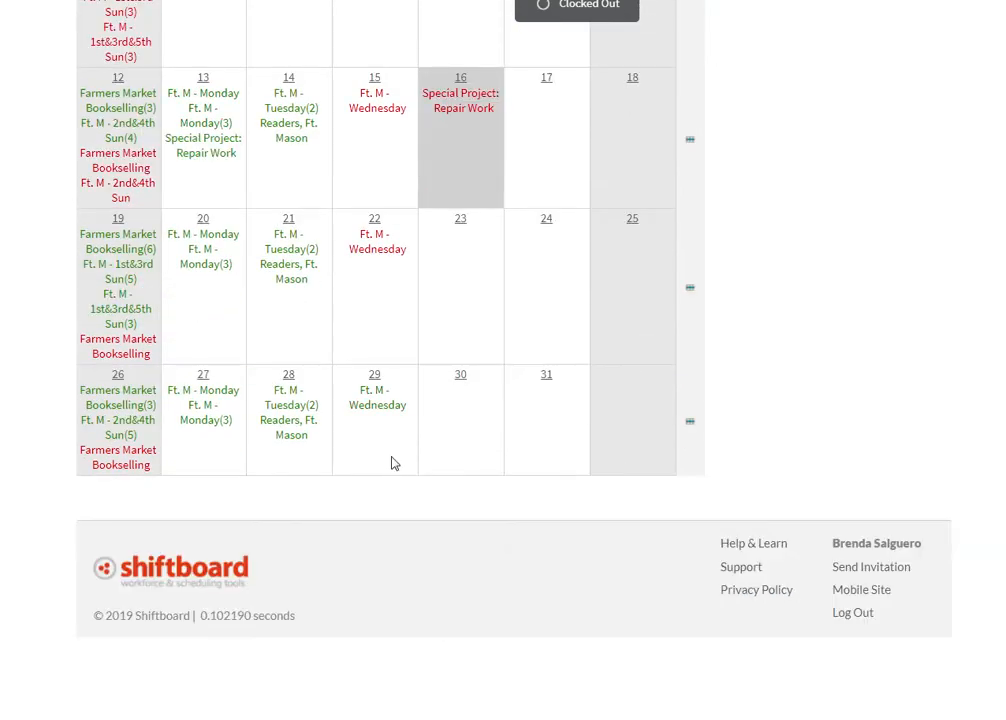
pyautogui.click(372, 400)
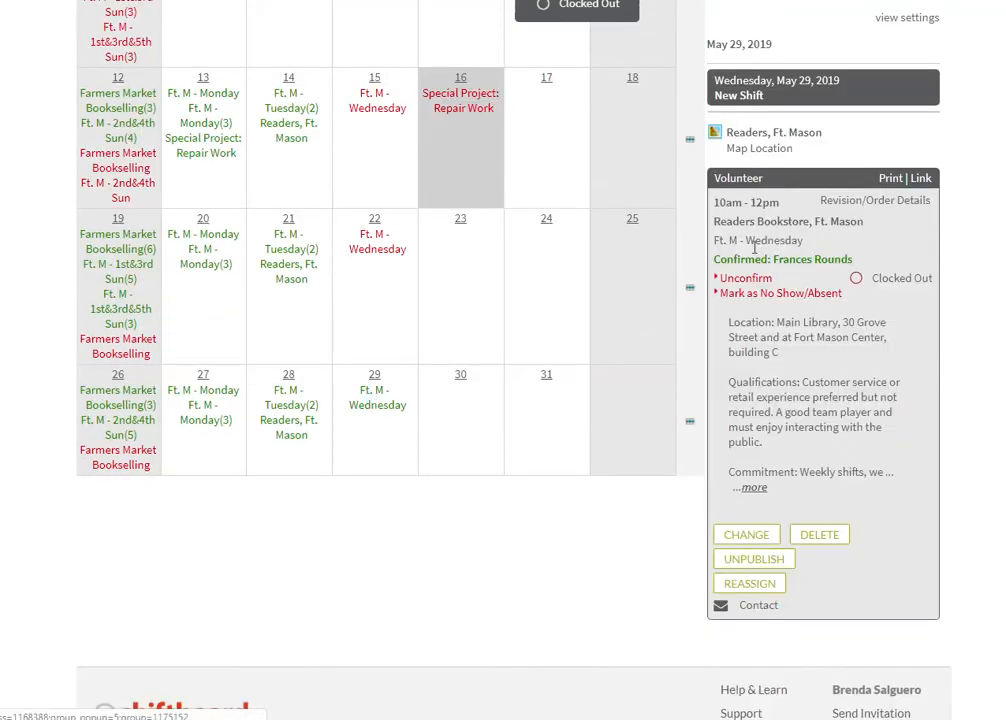
pyautogui.click(745, 278)
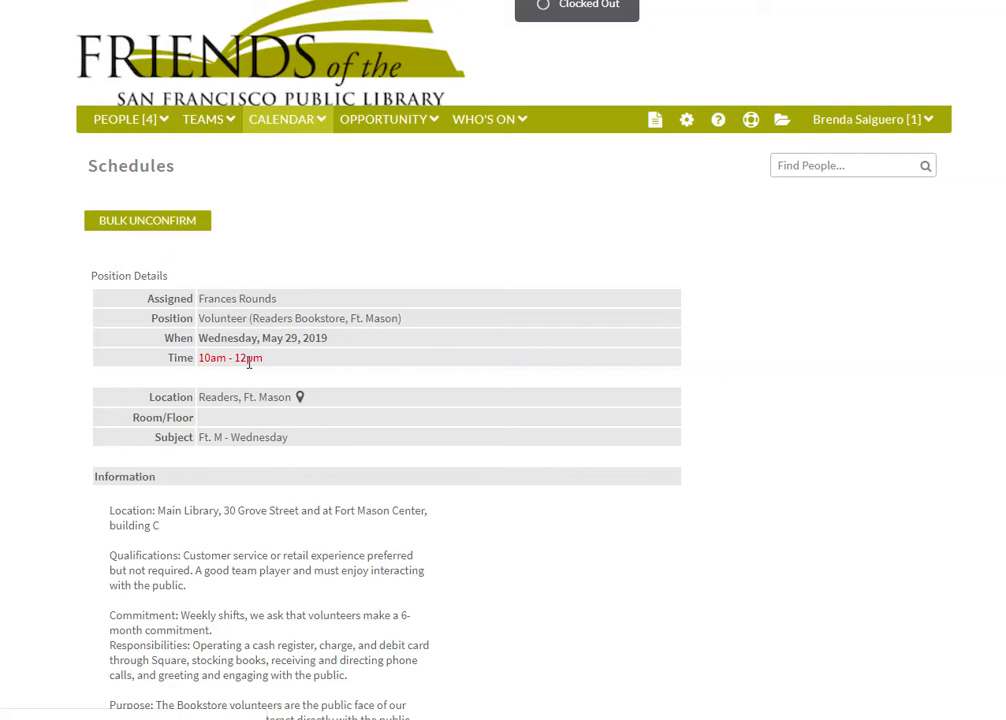
pyautogui.scroll(-3, 249, 368)
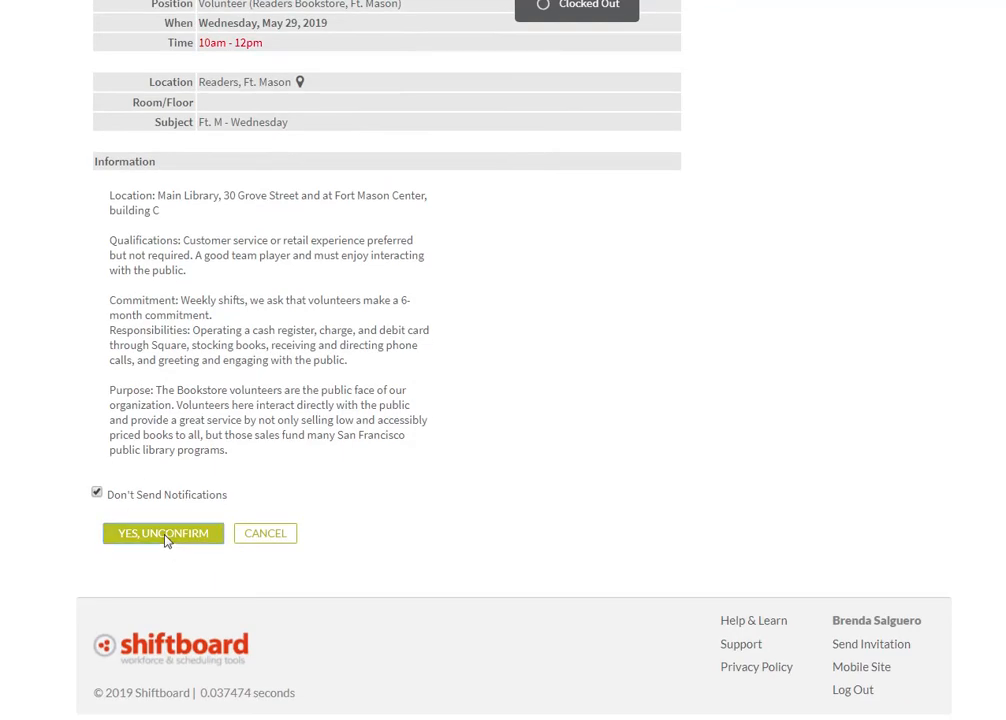
pyautogui.click(165, 543)
# Open Bulk Assign for the May 15 Ft. M - Wednesday shift and expand the Repeating Shifts options
pyautogui.scroll(-3, 493, 497)
pyautogui.scroll(-1, 493, 497)
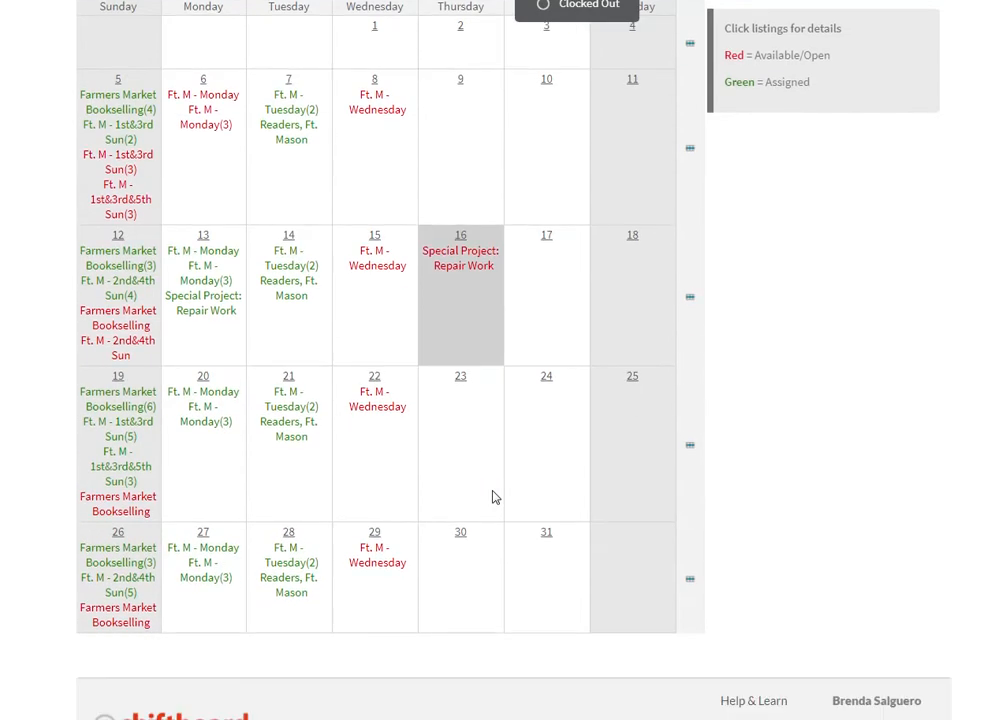
pyautogui.scroll(1, 493, 497)
pyautogui.scroll(-1, 493, 497)
pyautogui.click(367, 254)
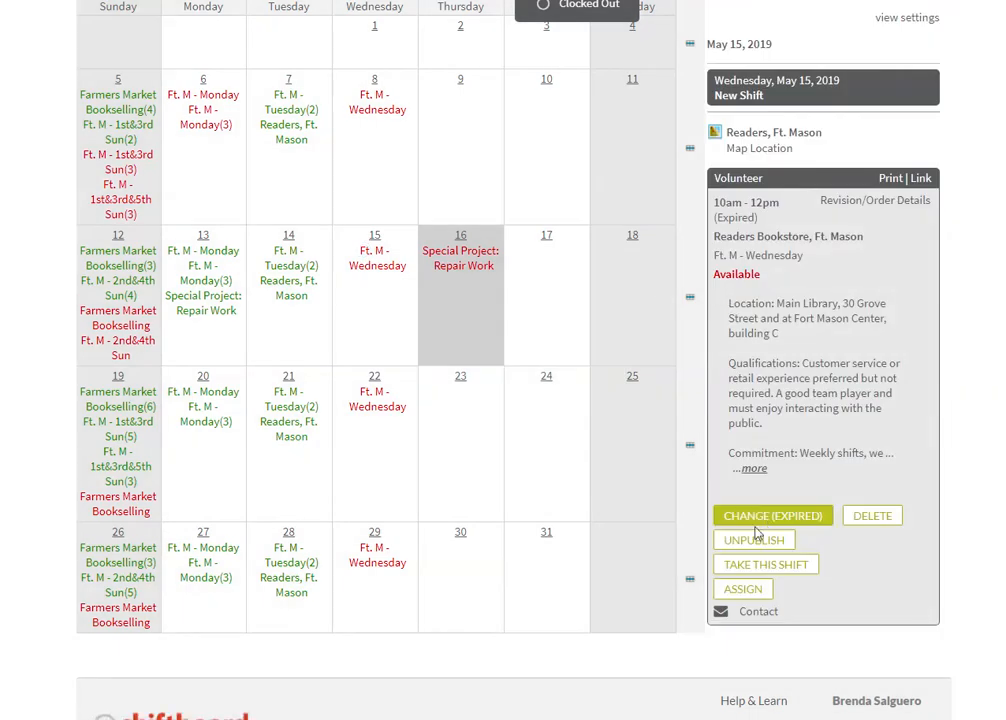
pyautogui.click(749, 593)
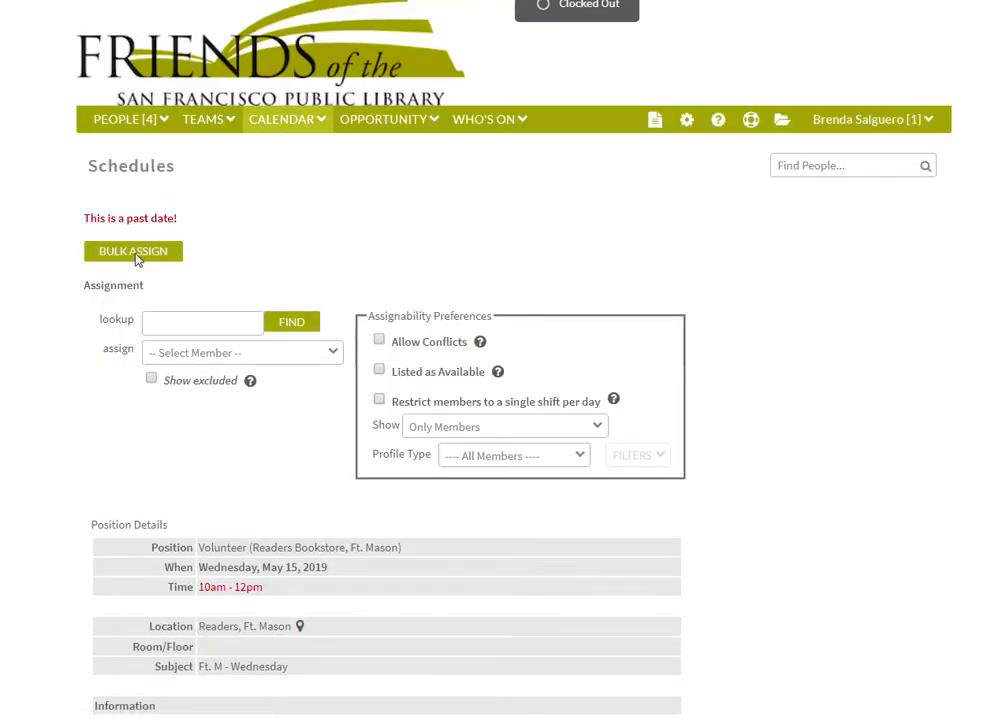
pyautogui.click(166, 252)
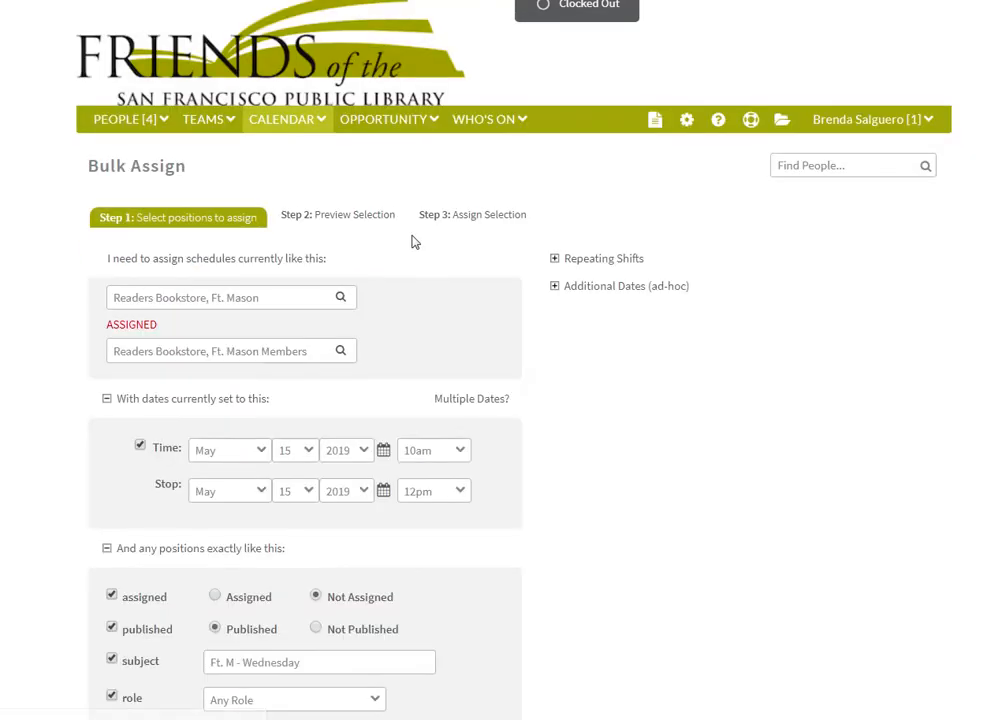
pyautogui.scroll(-1, 413, 242)
pyautogui.scroll(-3, 615, 251)
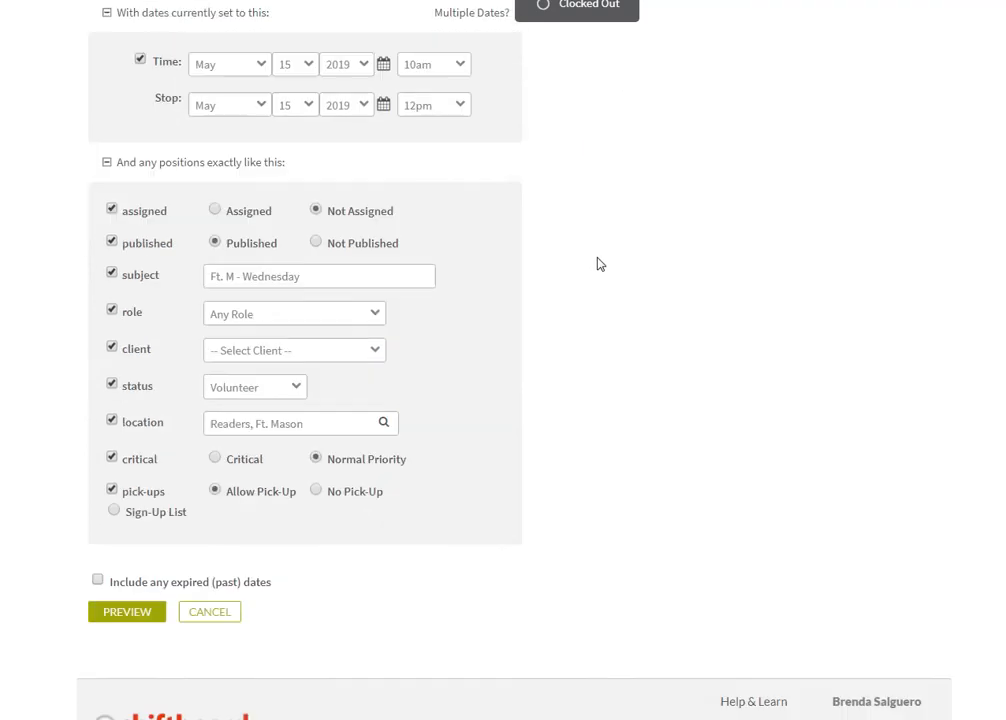
pyautogui.scroll(3, 595, 263)
pyautogui.click(582, 186)
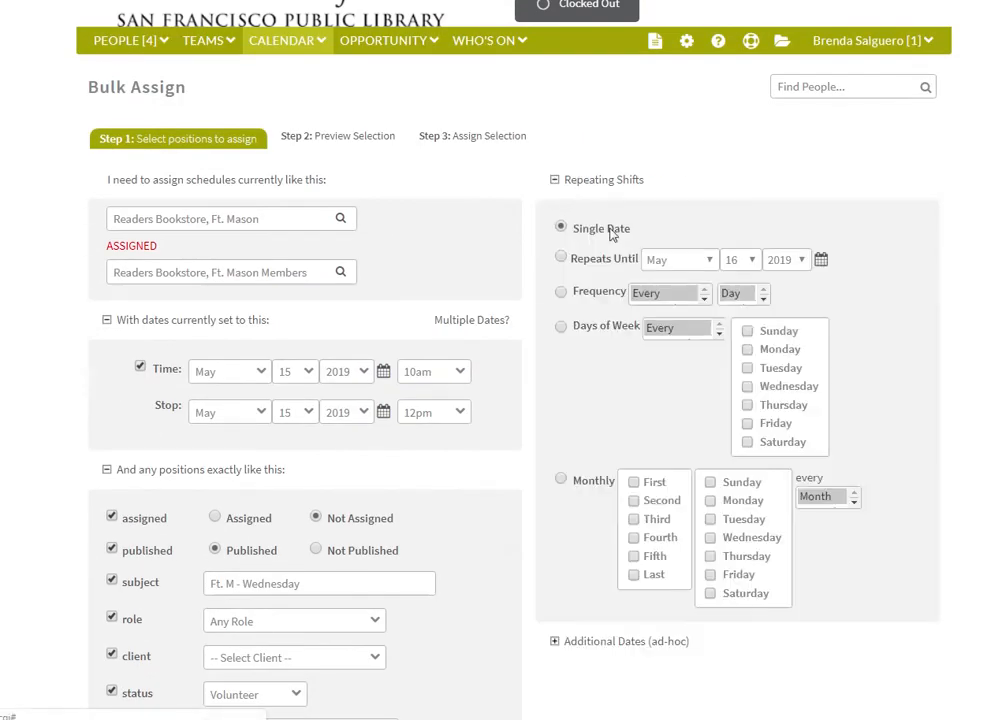
# Review the bulk assignment's position criteria, dates and repeating options
pyautogui.scroll(-1, 640, 309)
pyautogui.scroll(-1, 516, 292)
pyautogui.scroll(1, 225, 262)
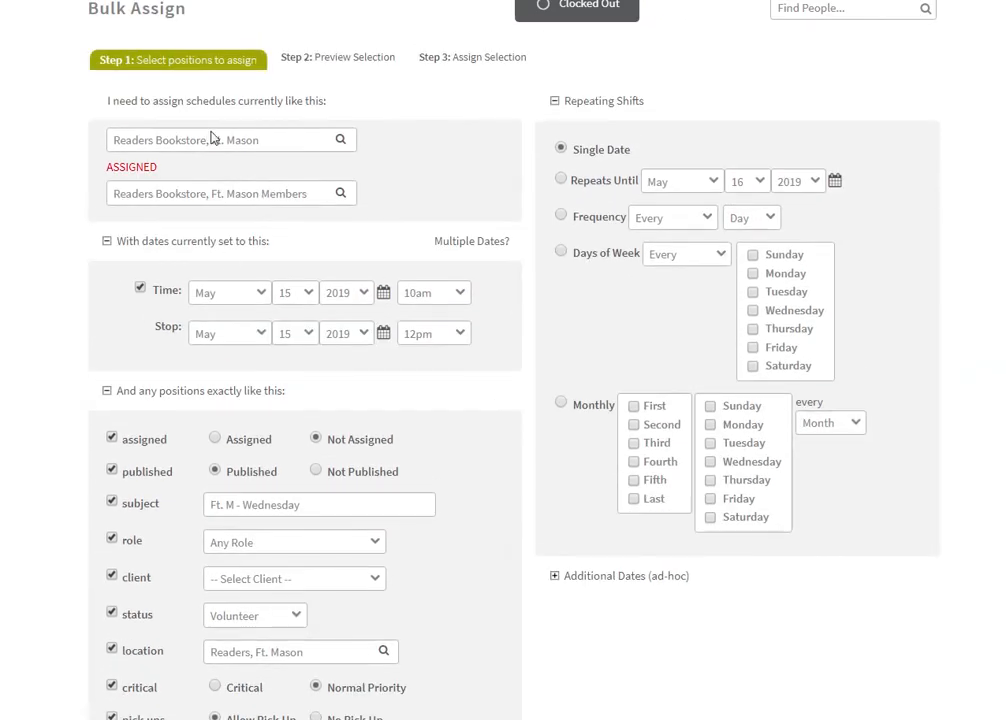
pyautogui.scroll(-3, 418, 363)
pyautogui.scroll(6, 536, 560)
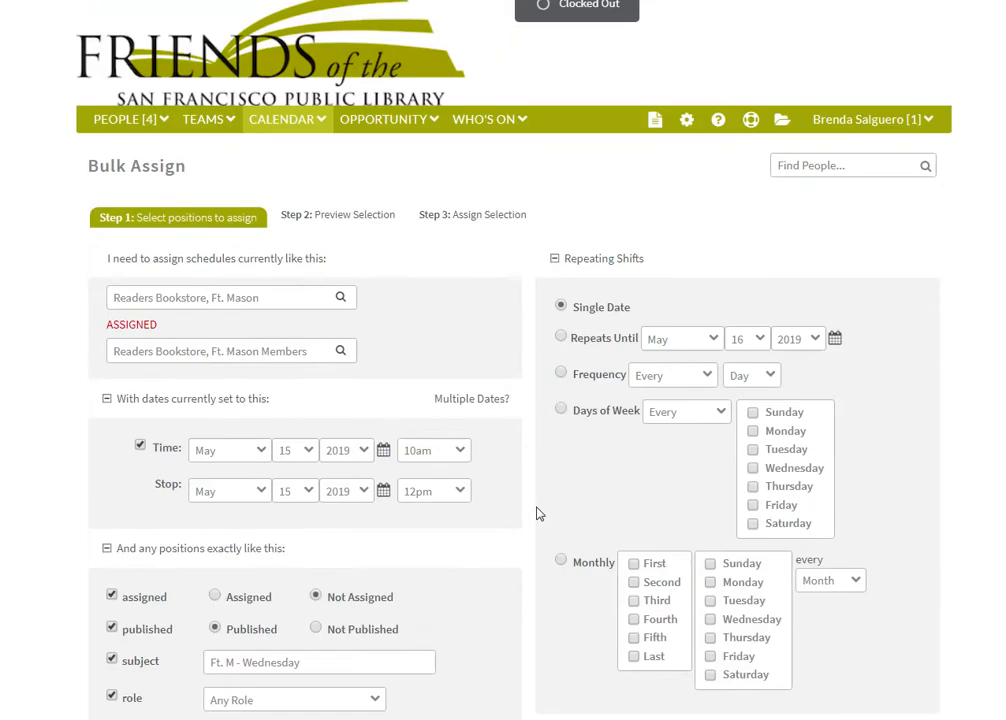
pyautogui.scroll(-2, 539, 512)
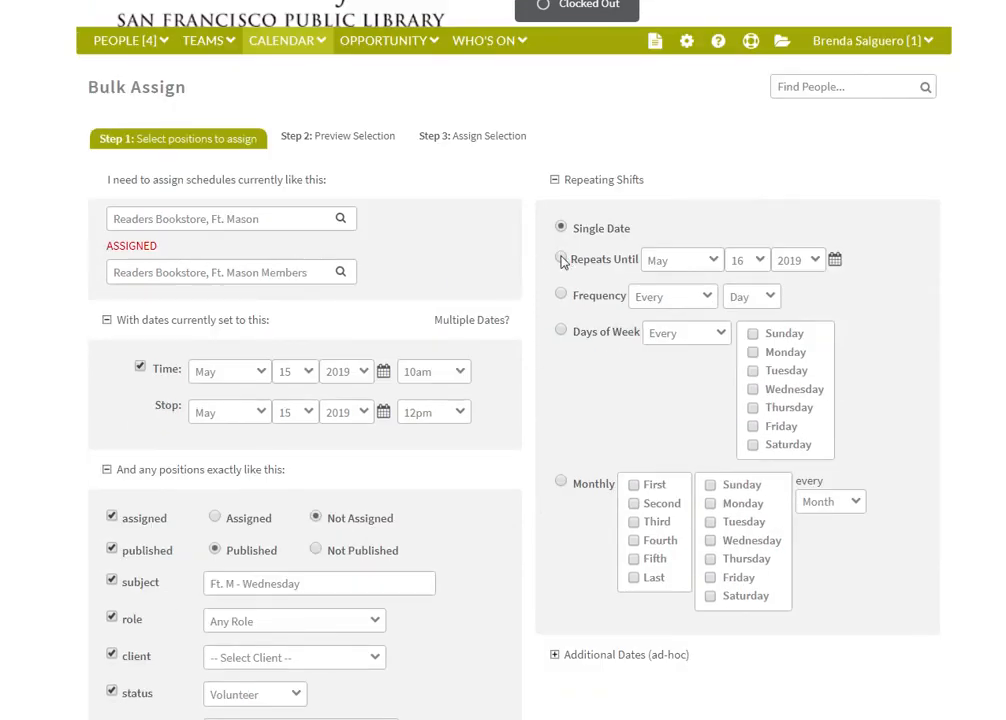
pyautogui.scroll(-5, 319, 444)
pyautogui.scroll(2, 418, 189)
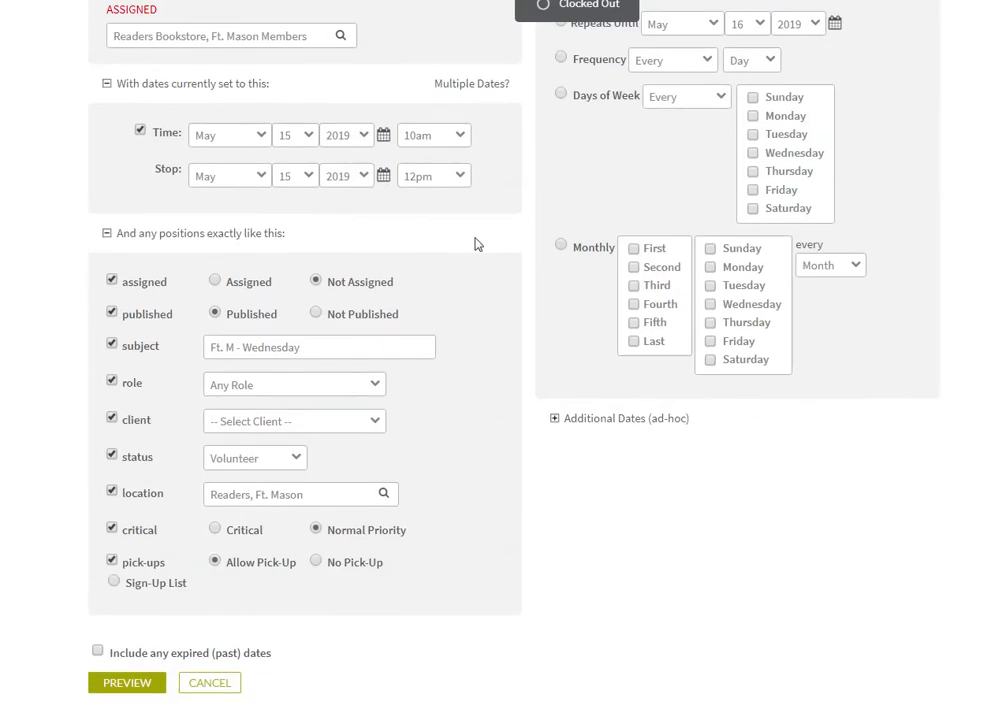
pyautogui.scroll(3, 644, 519)
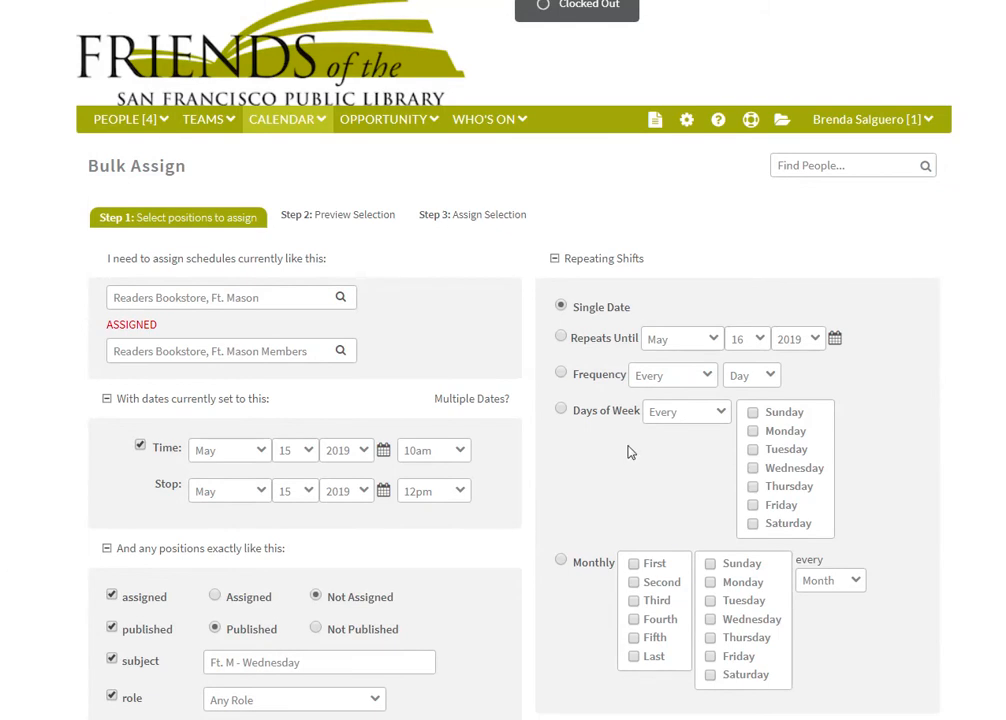
pyautogui.scroll(-1, 667, 341)
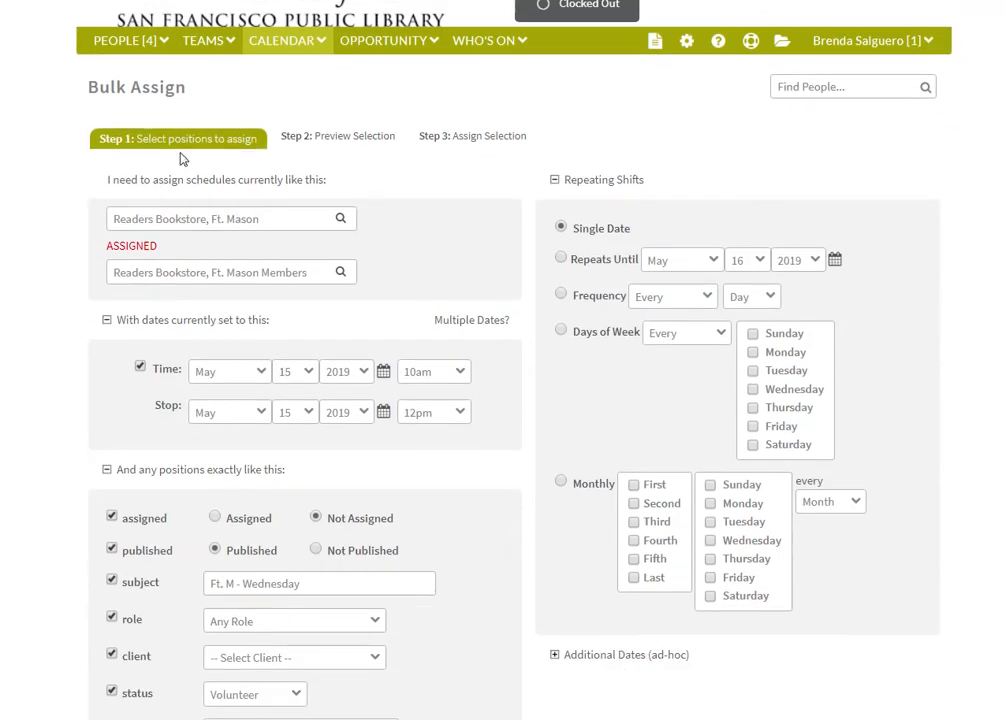
pyautogui.scroll(-1, 600, 250)
pyautogui.scroll(1, 617, 260)
# Set the bulk assignment to repeat until May 29, 2019
pyautogui.click(562, 259)
pyautogui.click(748, 263)
pyautogui.scroll(-4, 752, 335)
pyautogui.scroll(-4, 752, 338)
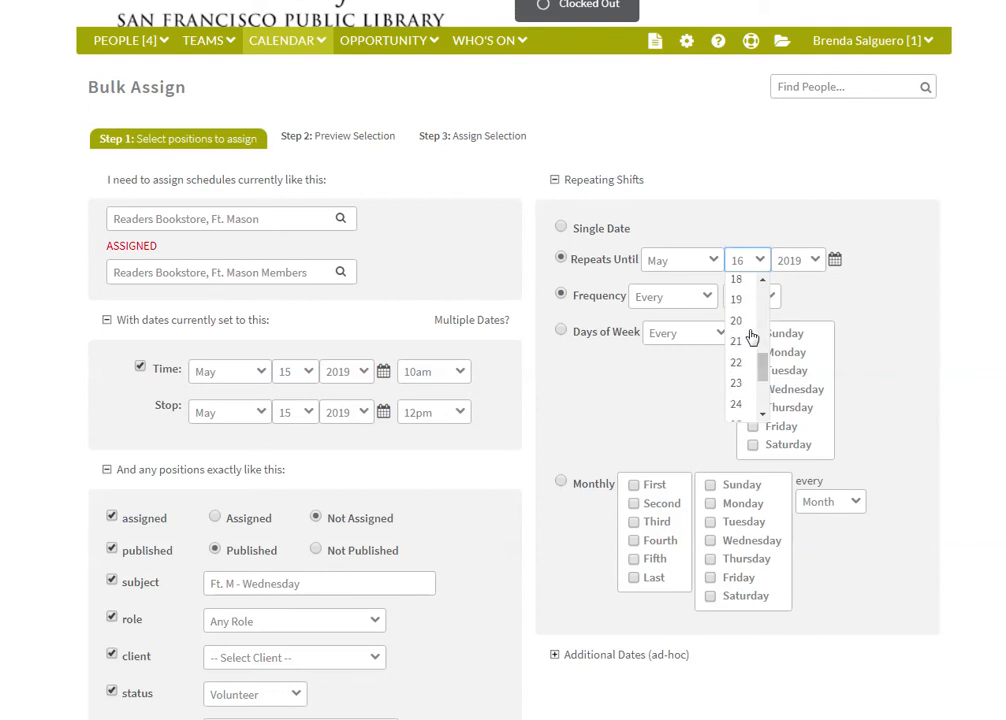
pyautogui.click(736, 400)
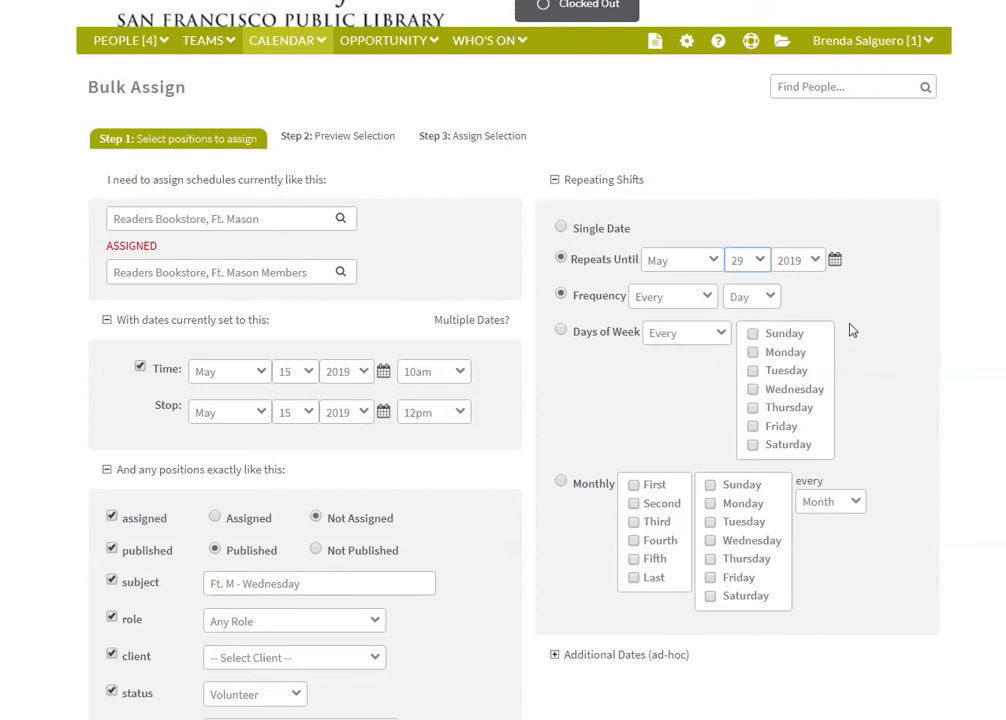
# Set the bulk assignment to repeat every Wednesday and preview the matching shifts
pyautogui.scroll(-1, 553, 260)
pyautogui.click(560, 254)
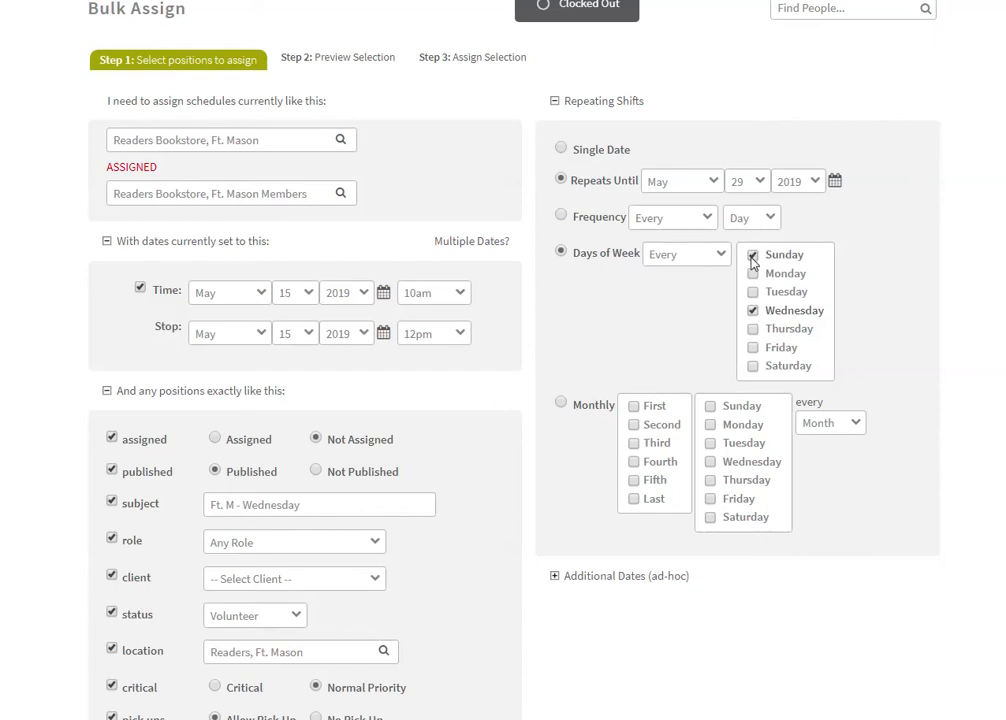
pyautogui.click(703, 257)
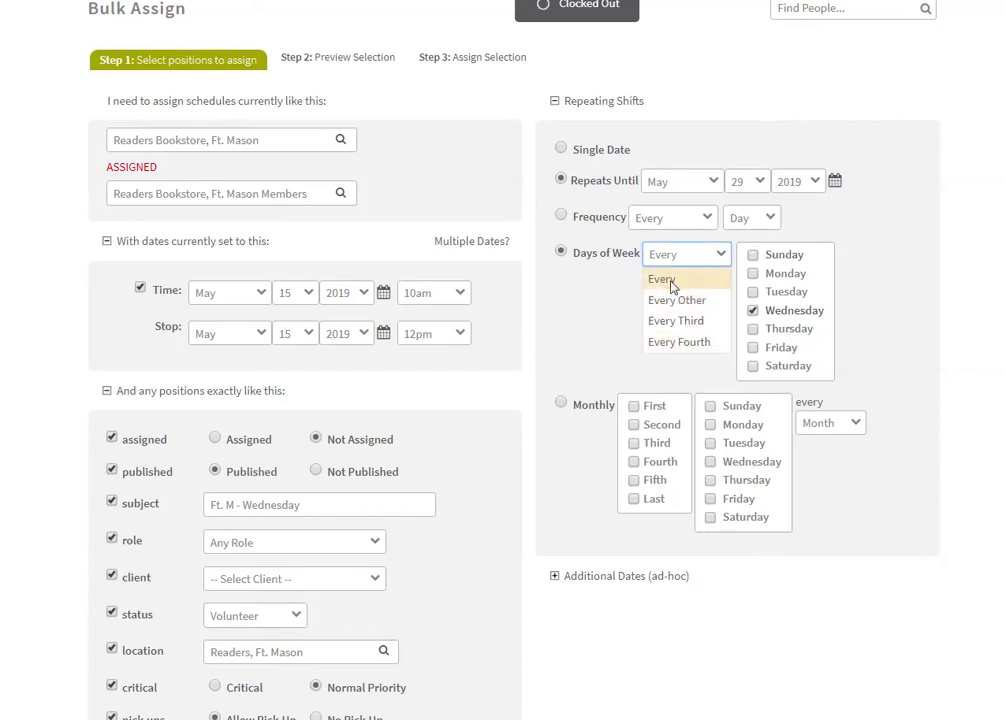
pyautogui.click(669, 280)
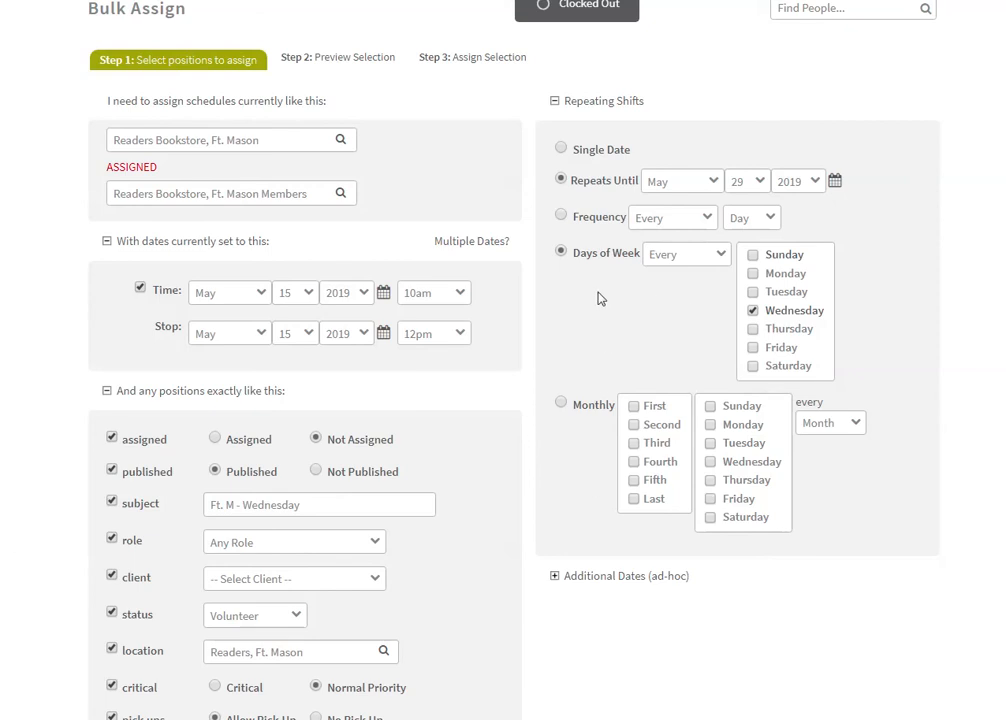
pyautogui.scroll(-3, 600, 298)
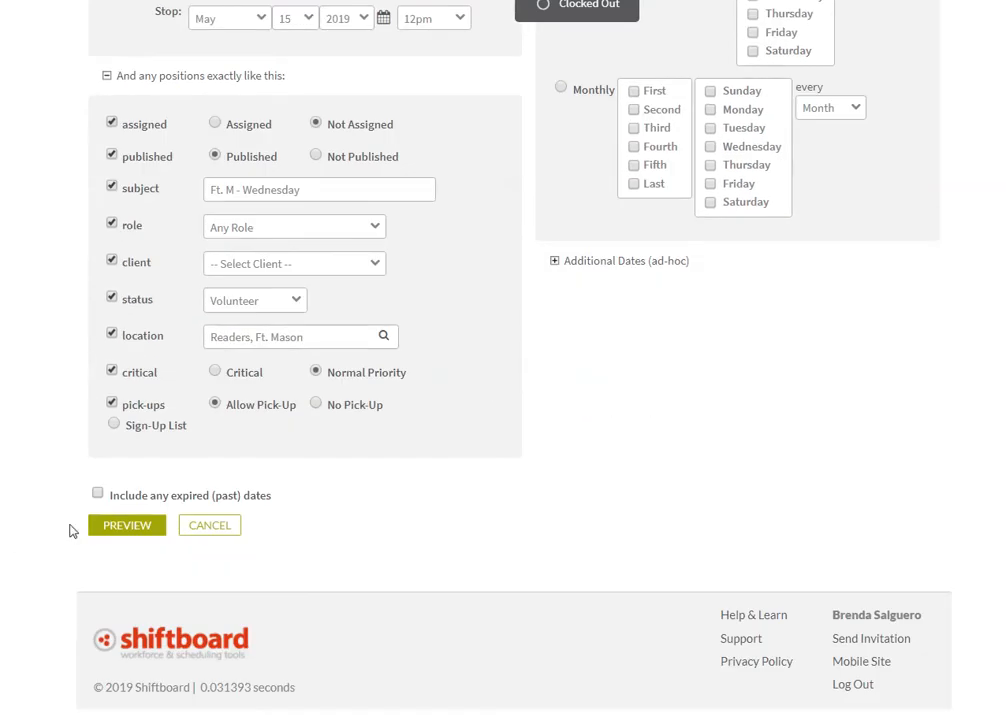
pyautogui.click(116, 532)
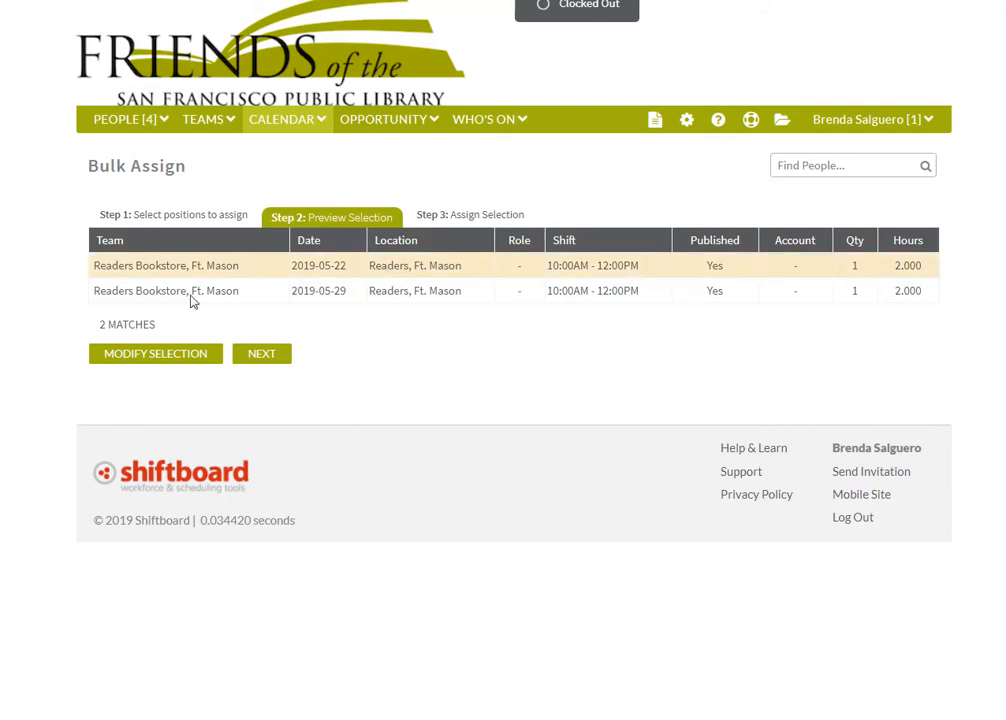
# Return to the bulk assignment's selection and review its team, date, position and repeating criteria
pyautogui.click(155, 355)
pyautogui.scroll(-2, 185, 360)
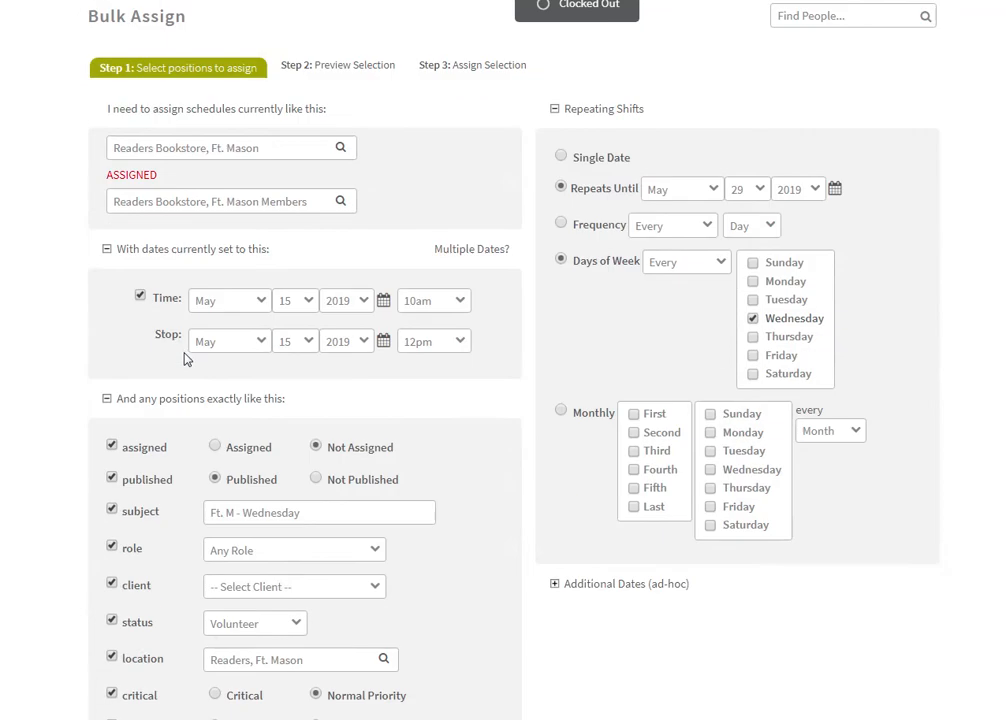
pyautogui.scroll(-2, 568, 386)
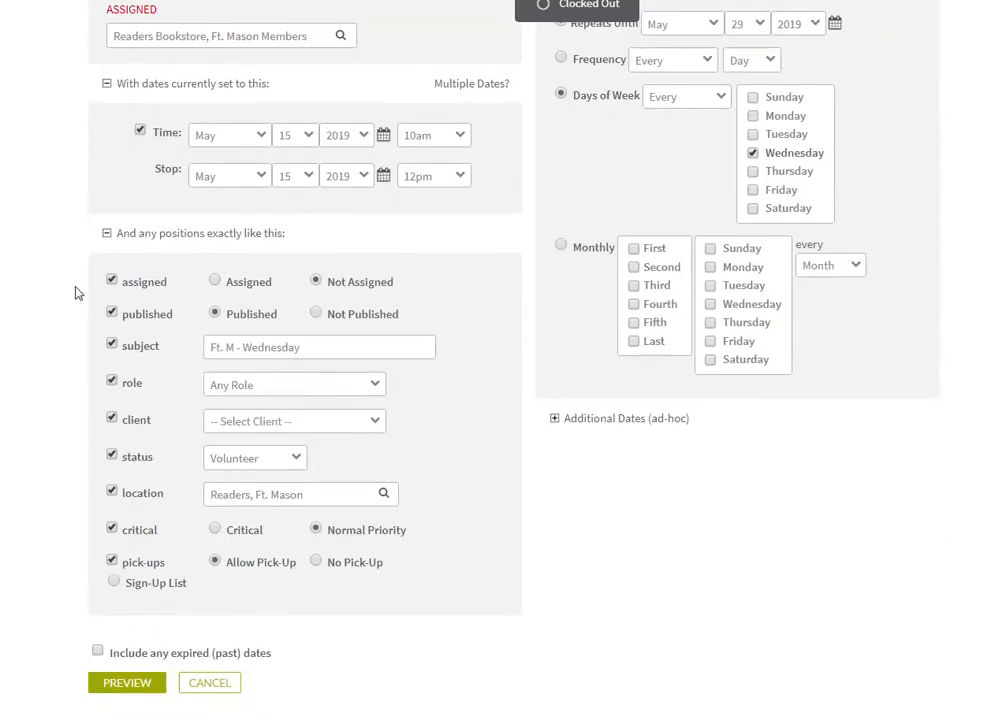
pyautogui.scroll(2, 624, 326)
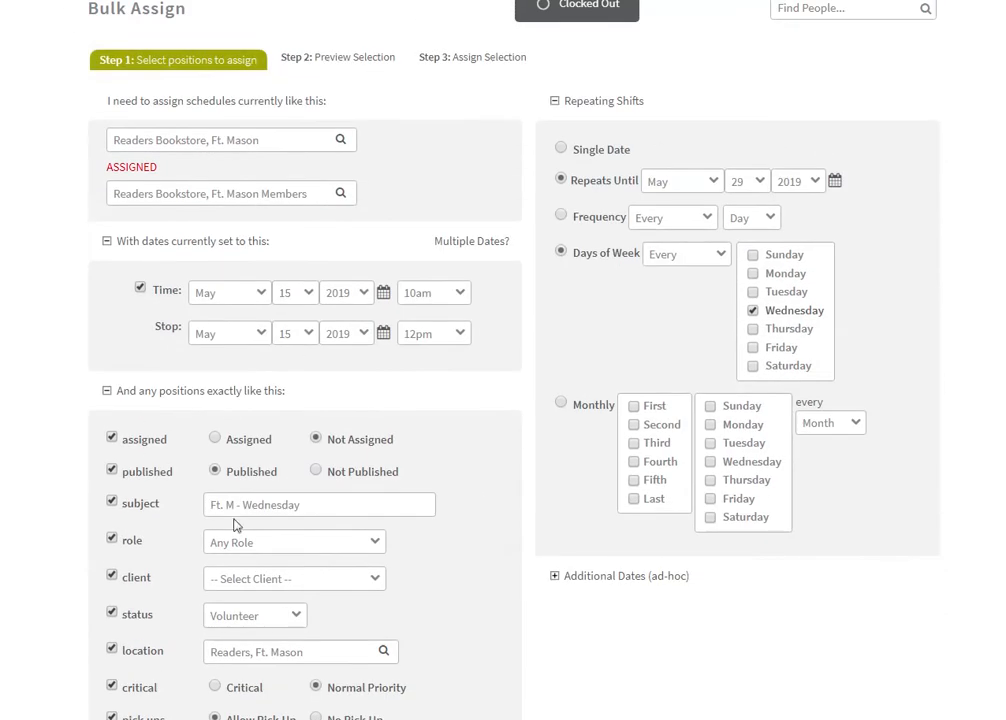
pyautogui.scroll(-3, 568, 475)
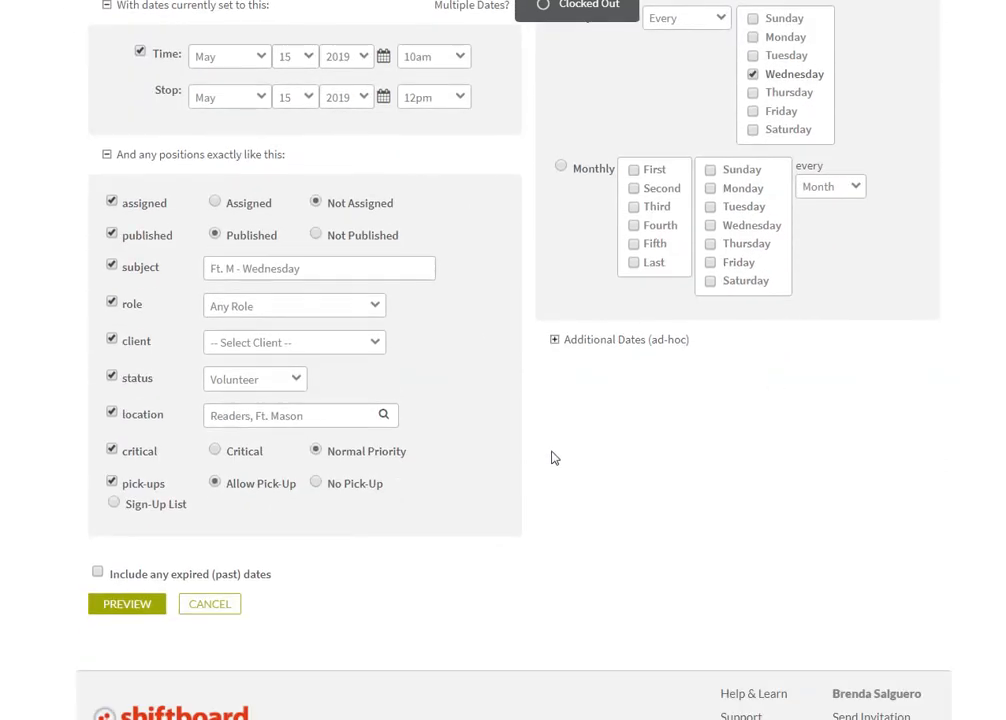
pyautogui.scroll(5, 247, 525)
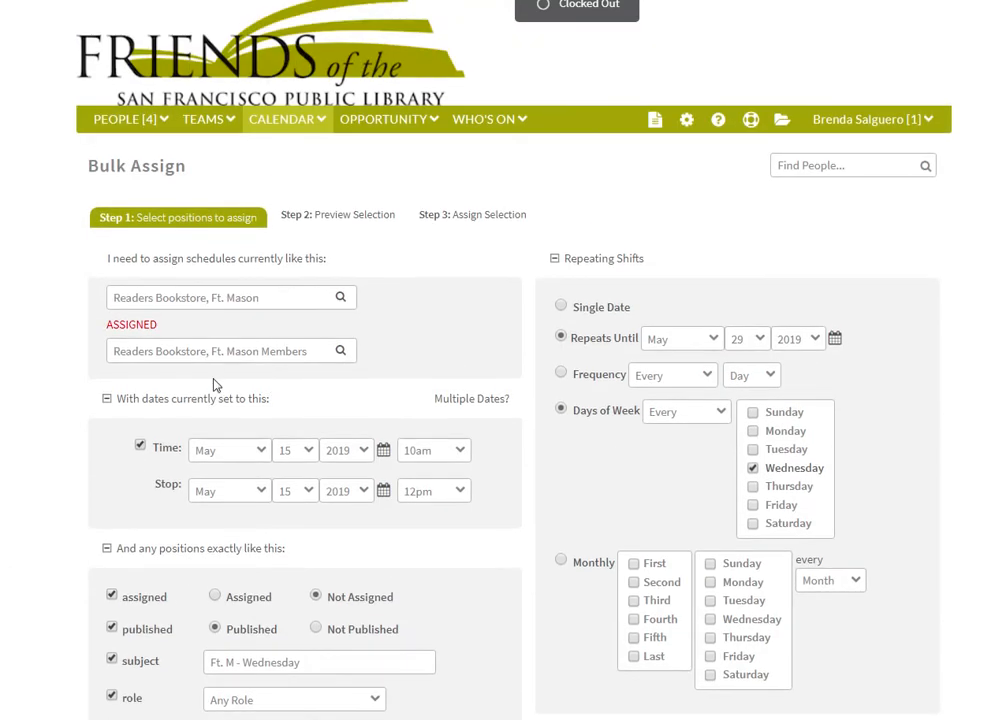
pyautogui.moveTo(105, 166); pyautogui.dragTo(294, 171)
pyautogui.click(398, 347)
pyautogui.scroll(-4, 676, 361)
pyautogui.scroll(2, 210, 62)
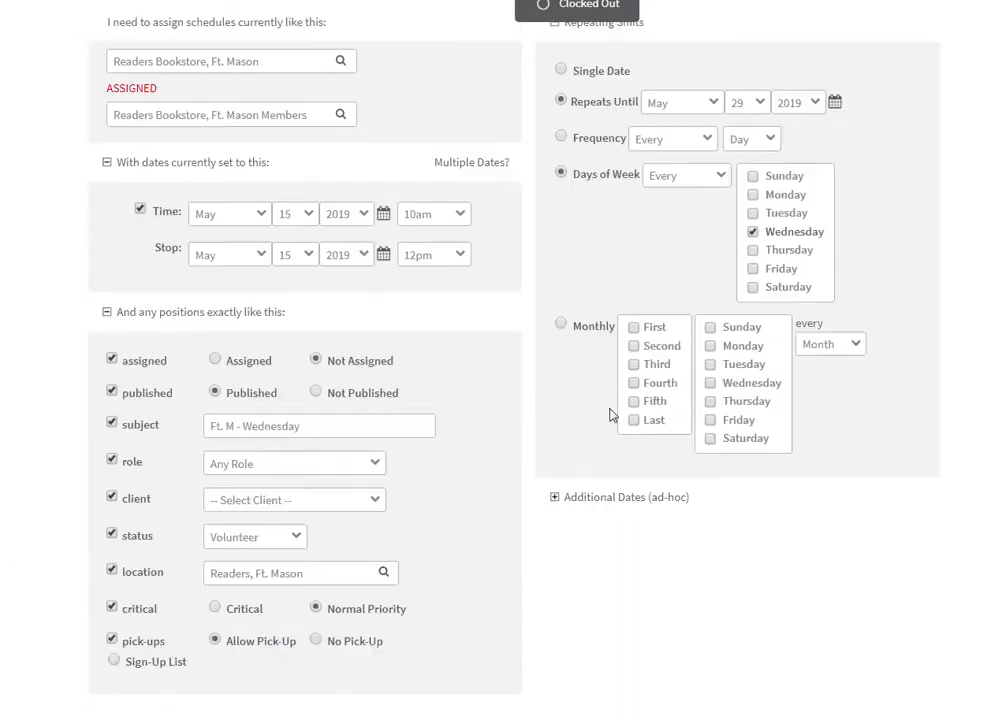
pyautogui.scroll(-4, 413, 463)
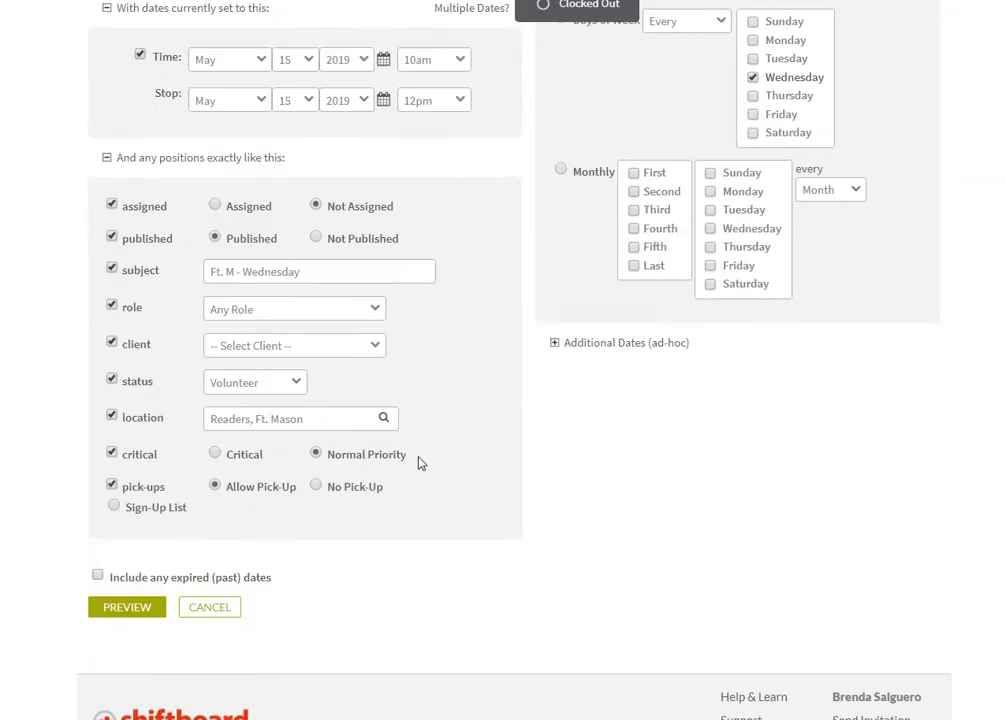
# Preview the matching bulk-assign shifts again and proceed to the member assignment stage
pyautogui.click(148, 530)
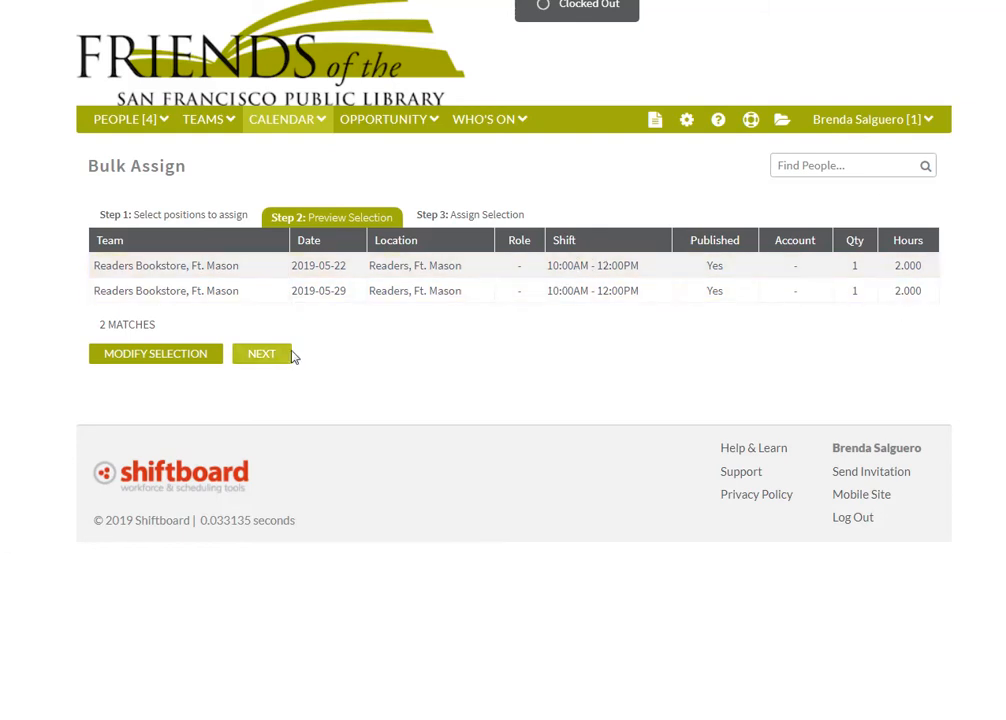
pyautogui.scroll(-1, 490, 283)
pyautogui.scroll(1, 490, 283)
pyautogui.scroll(-5, 490, 449)
pyautogui.scroll(5, 507, 569)
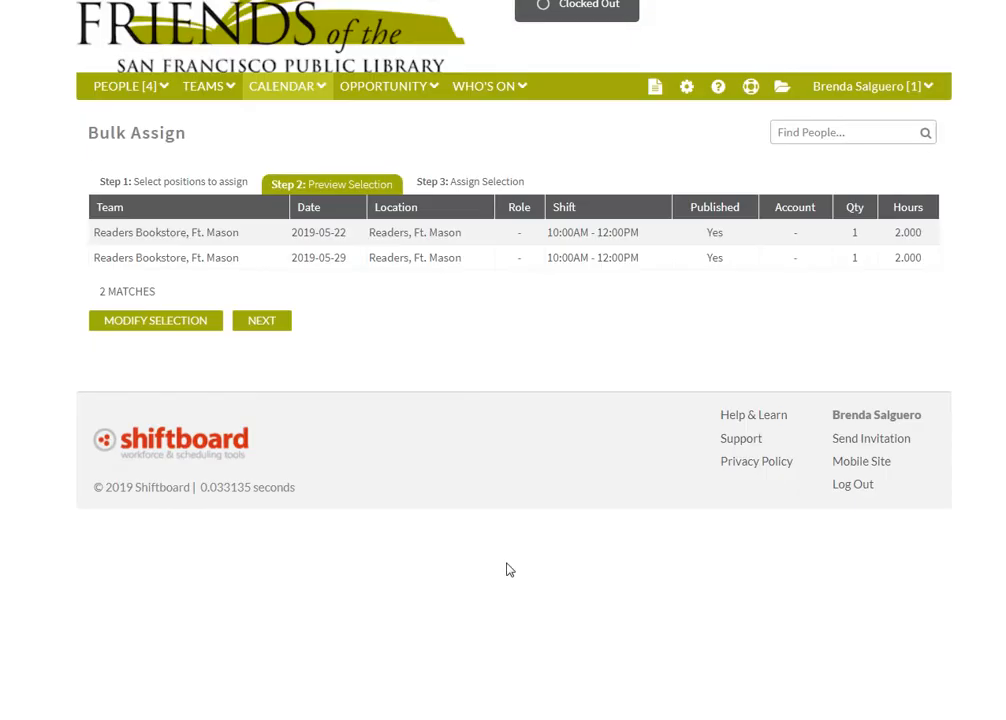
pyautogui.click(256, 355)
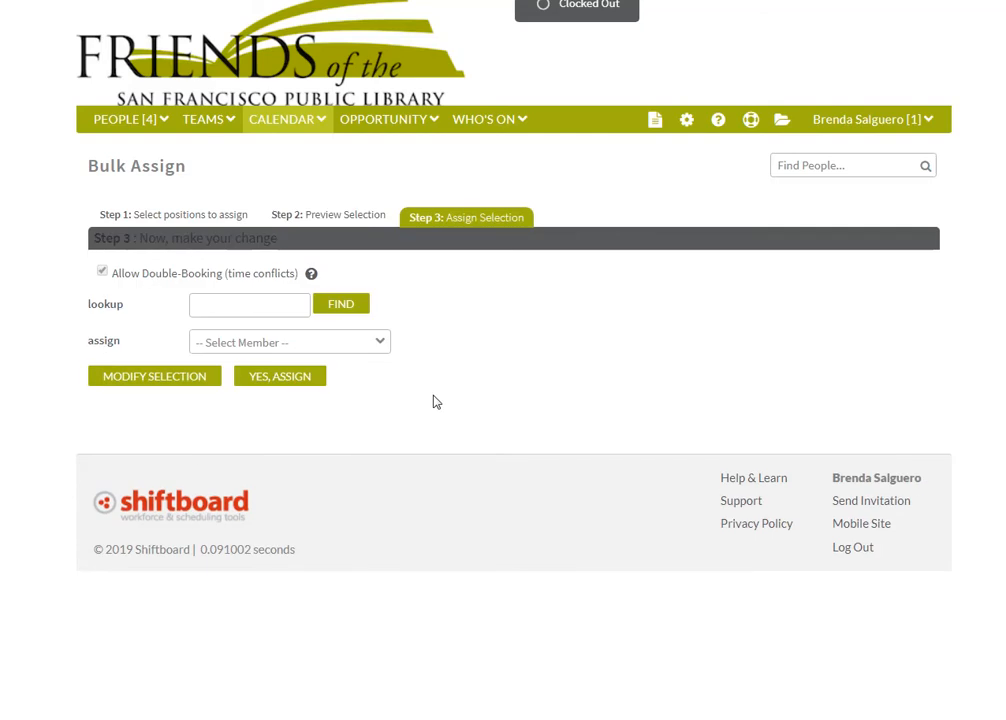
# Go back from the member lookup to the selection criteria and cancel the bulk assignment
pyautogui.click(243, 305)
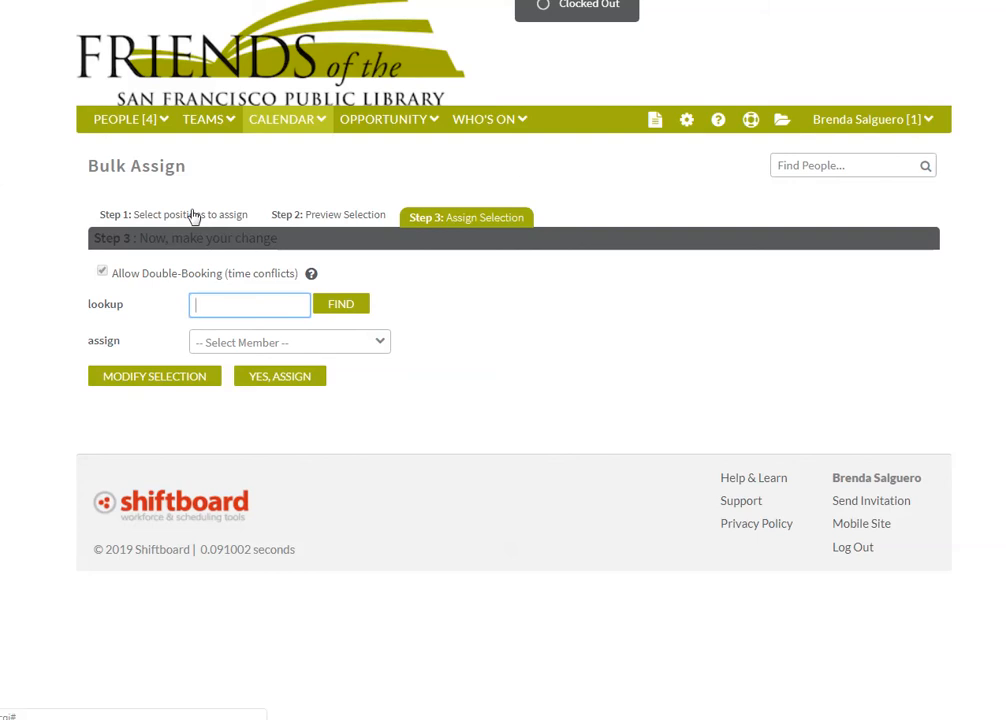
pyautogui.click(189, 378)
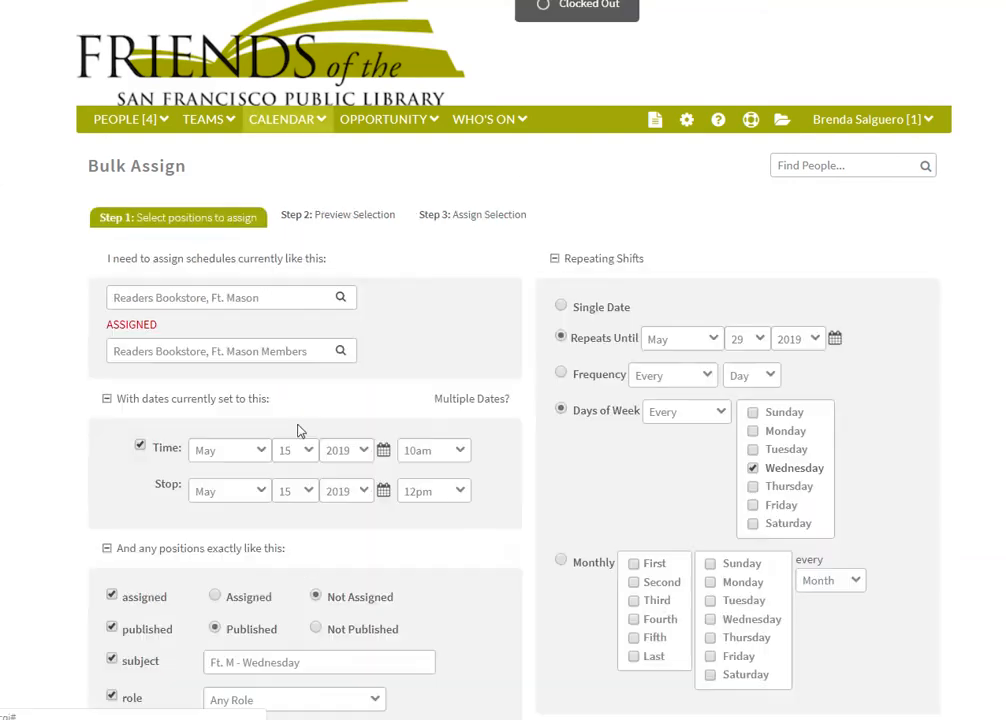
pyautogui.scroll(-6, 361, 435)
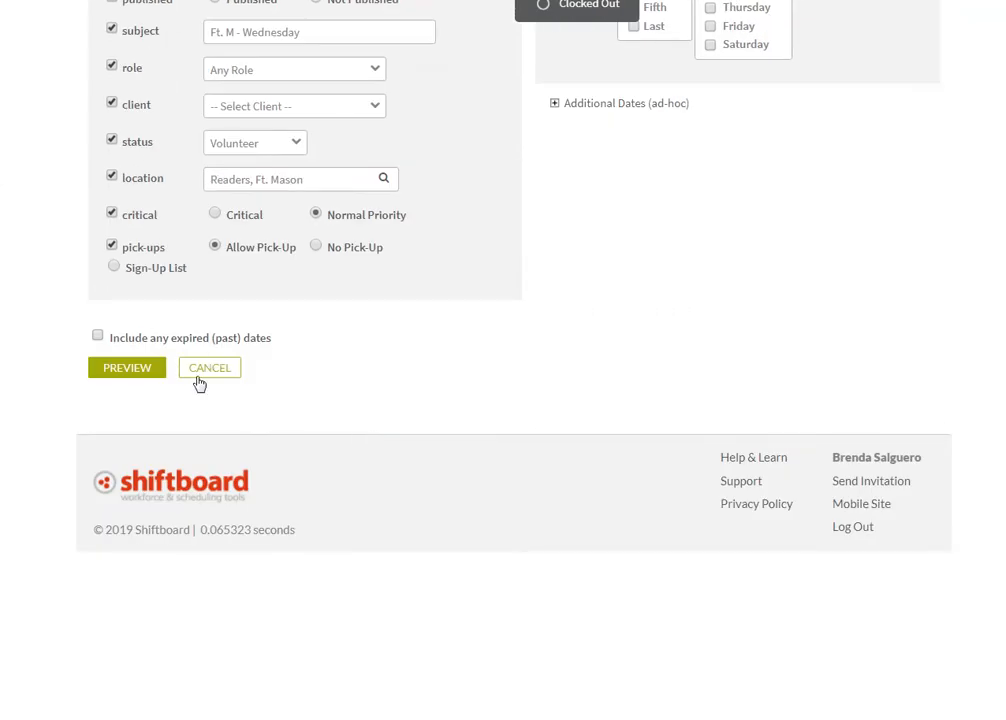
pyautogui.click(205, 368)
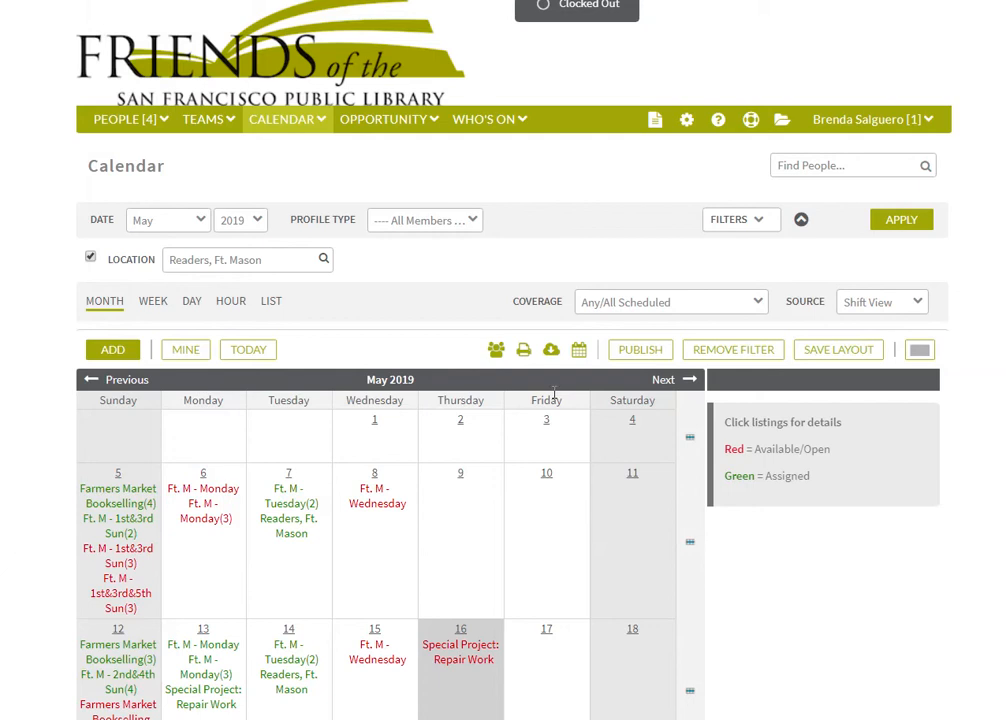
# Open a full quick-add shift form for May 8 and enable Repeats Until under its repeating options
pyautogui.scroll(-3, 714, 456)
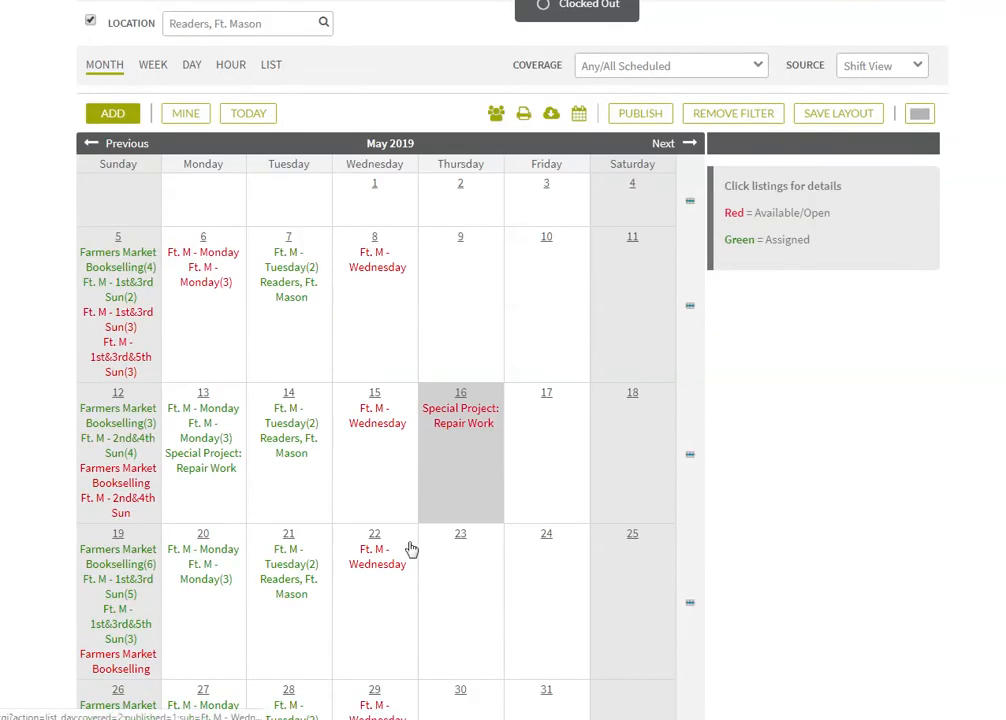
pyautogui.scroll(-3, 505, 492)
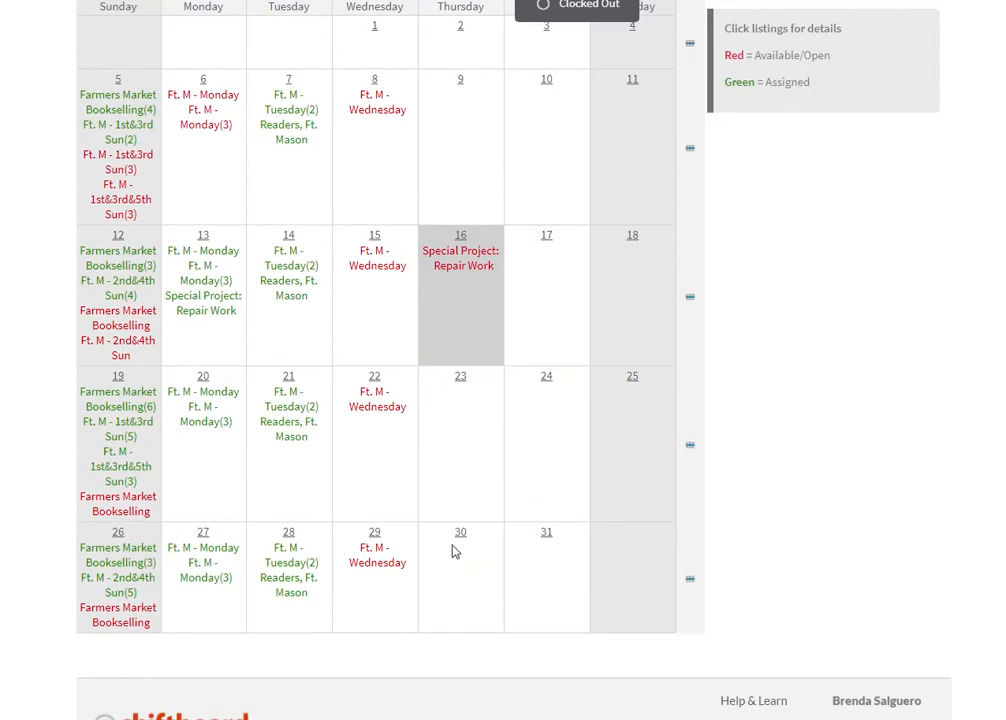
pyautogui.scroll(3, 454, 449)
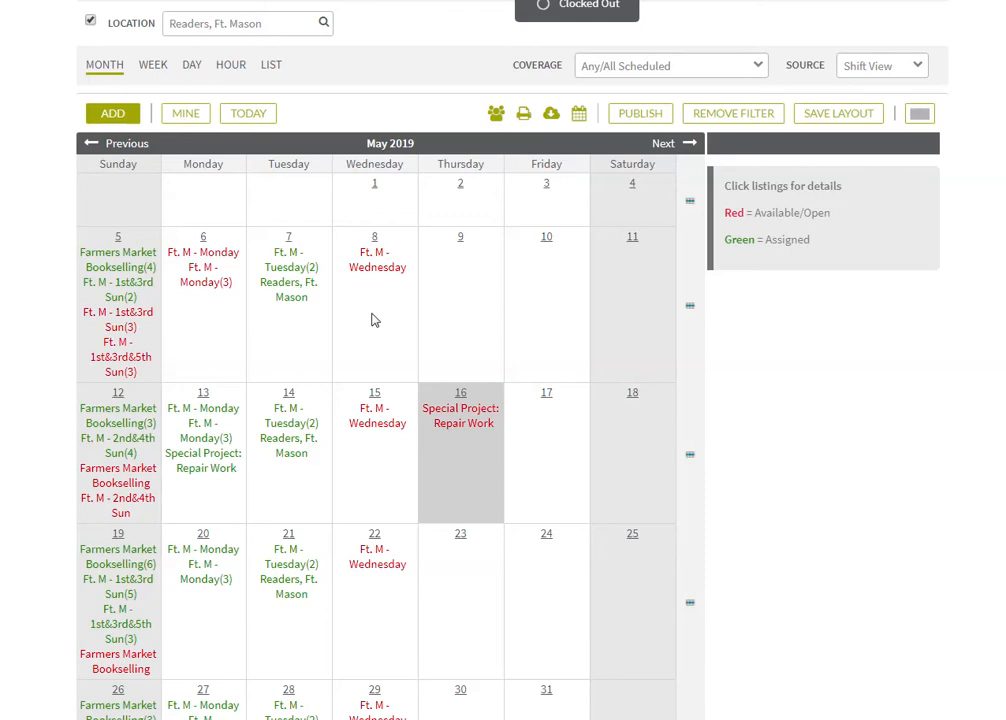
pyautogui.click(371, 319)
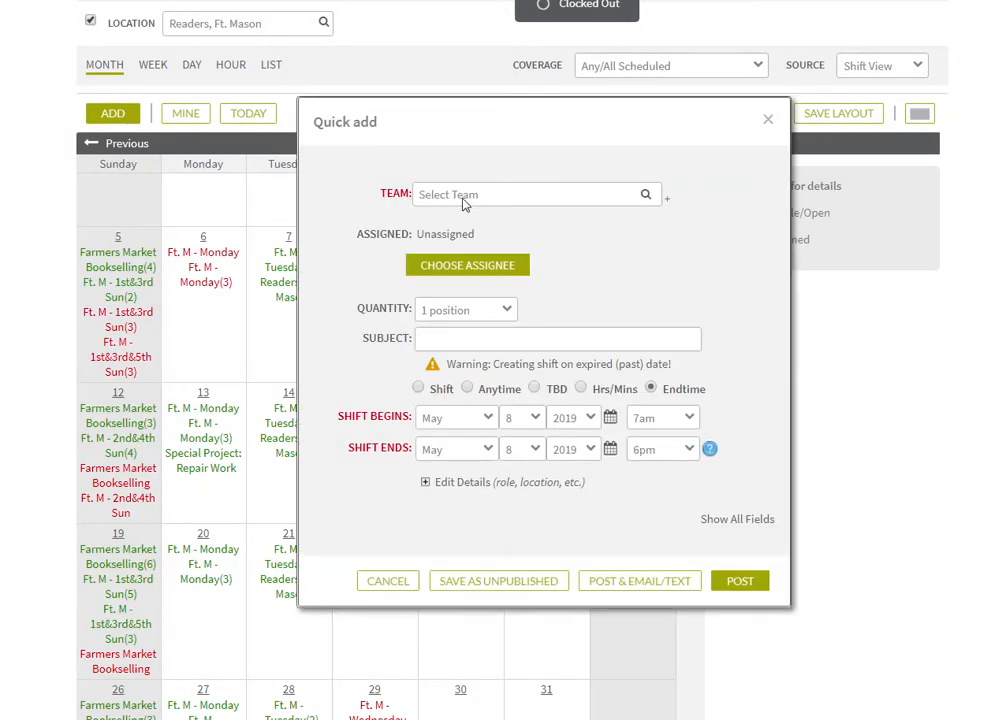
pyautogui.click(712, 521)
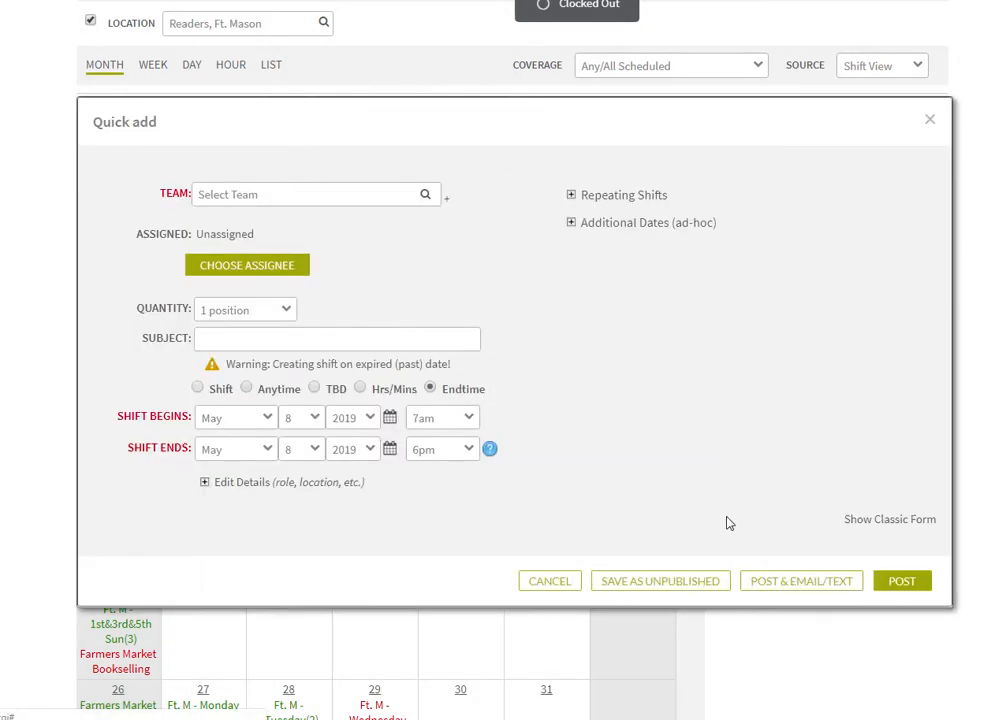
pyautogui.click(628, 198)
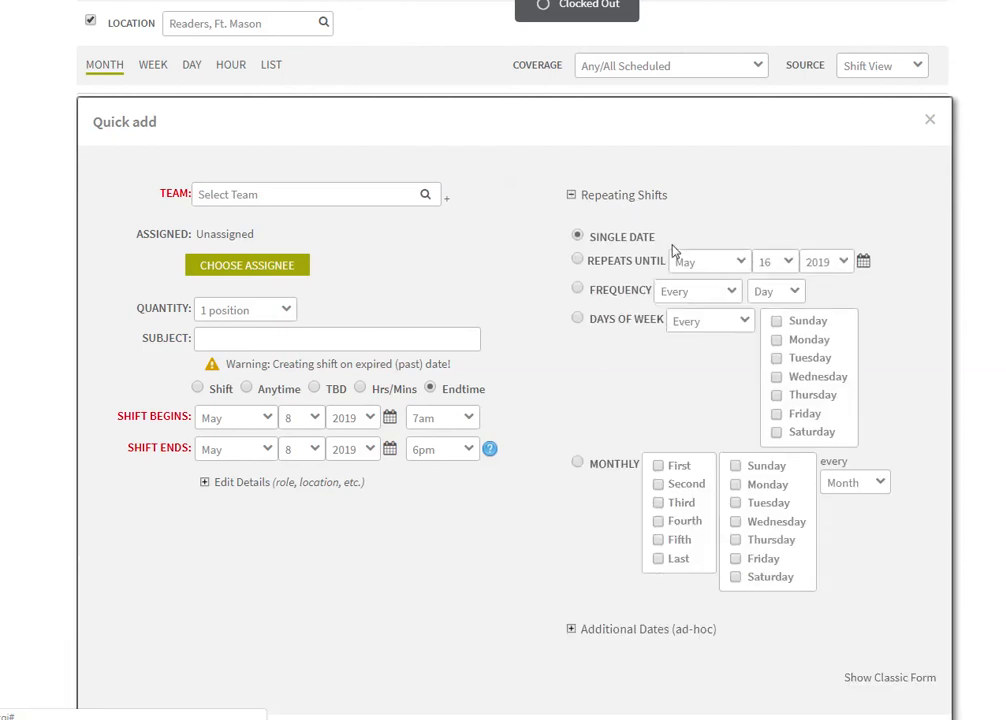
pyautogui.click(578, 260)
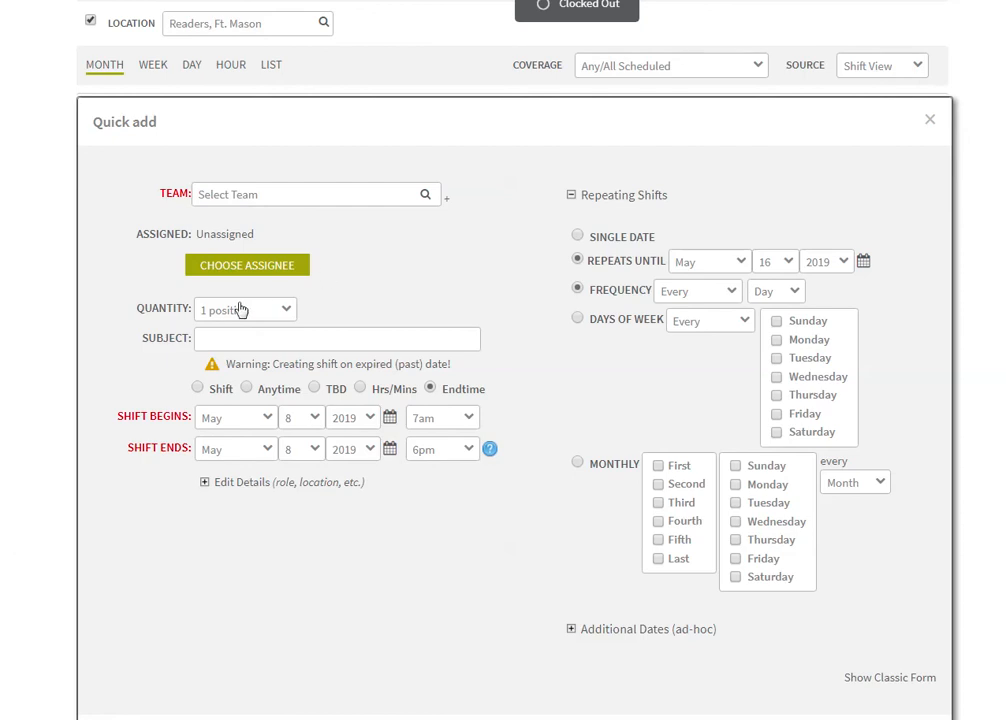
# Expand the new shift's additional details and inspect the subject, location and details fields
pyautogui.click(263, 341)
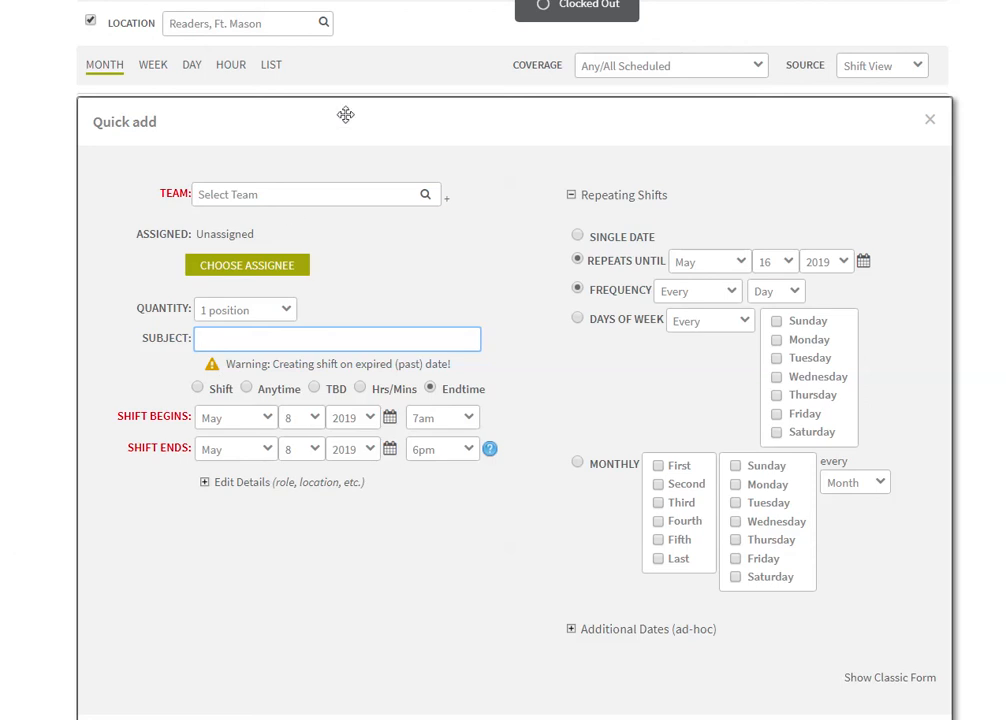
pyautogui.moveTo(343, 112); pyautogui.dragTo(364, 88)
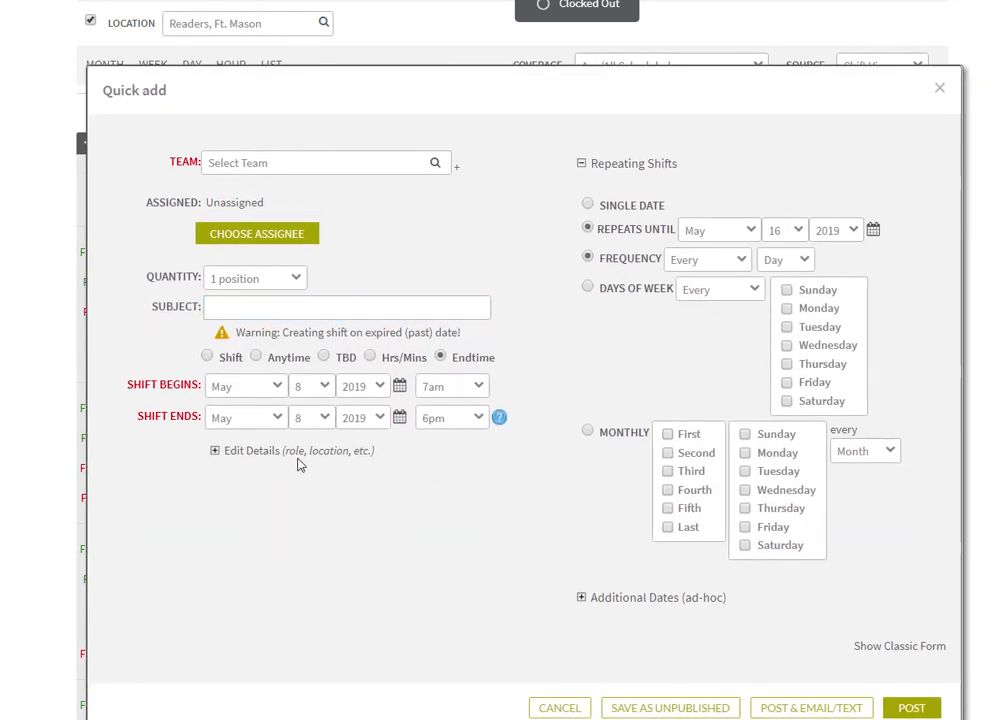
pyautogui.click(298, 453)
pyautogui.scroll(-3, 307, 480)
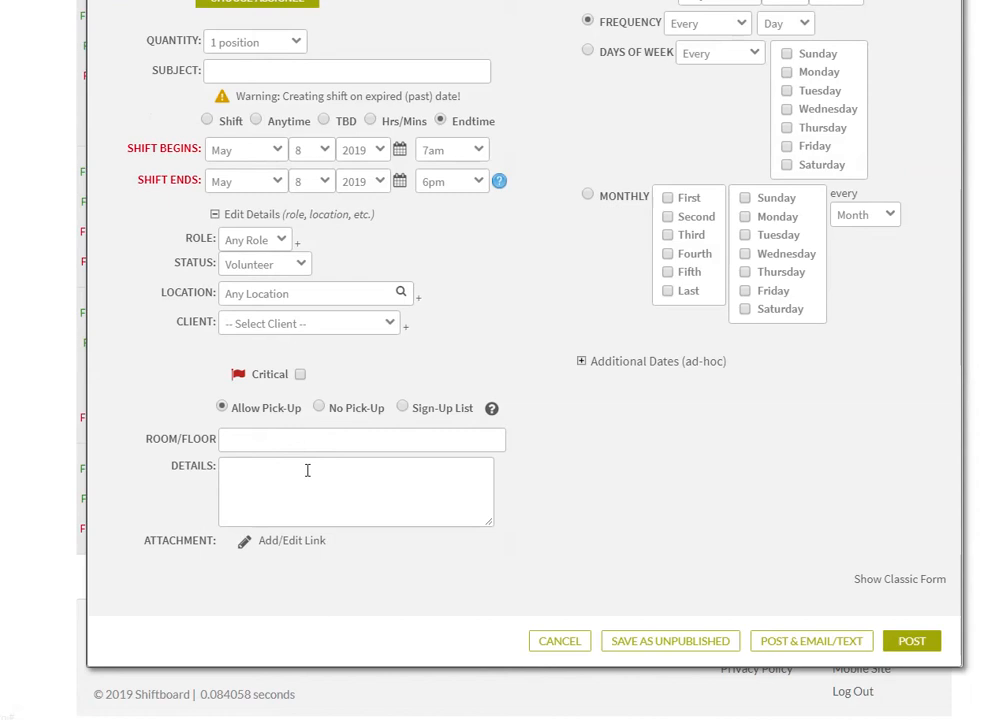
pyautogui.click(266, 295)
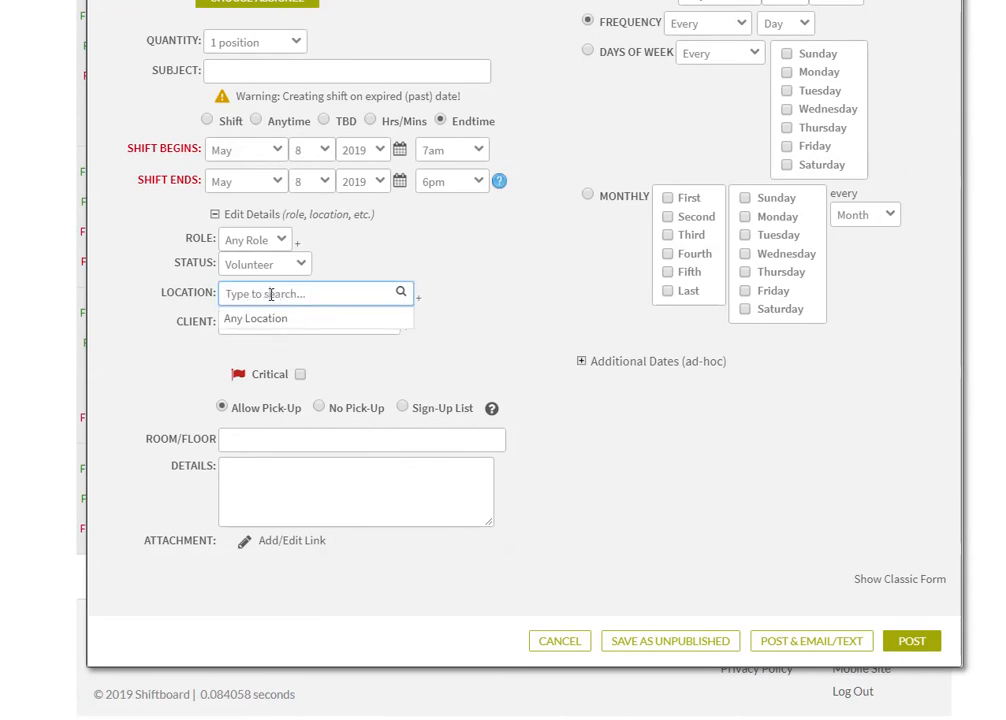
pyautogui.click(274, 318)
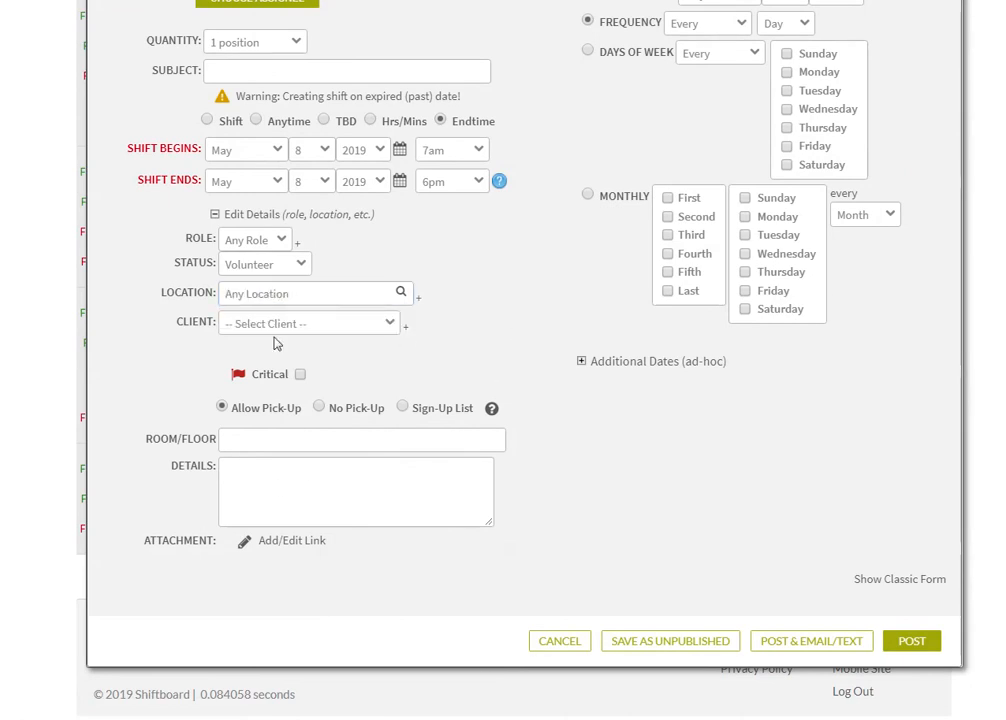
pyautogui.click(285, 471)
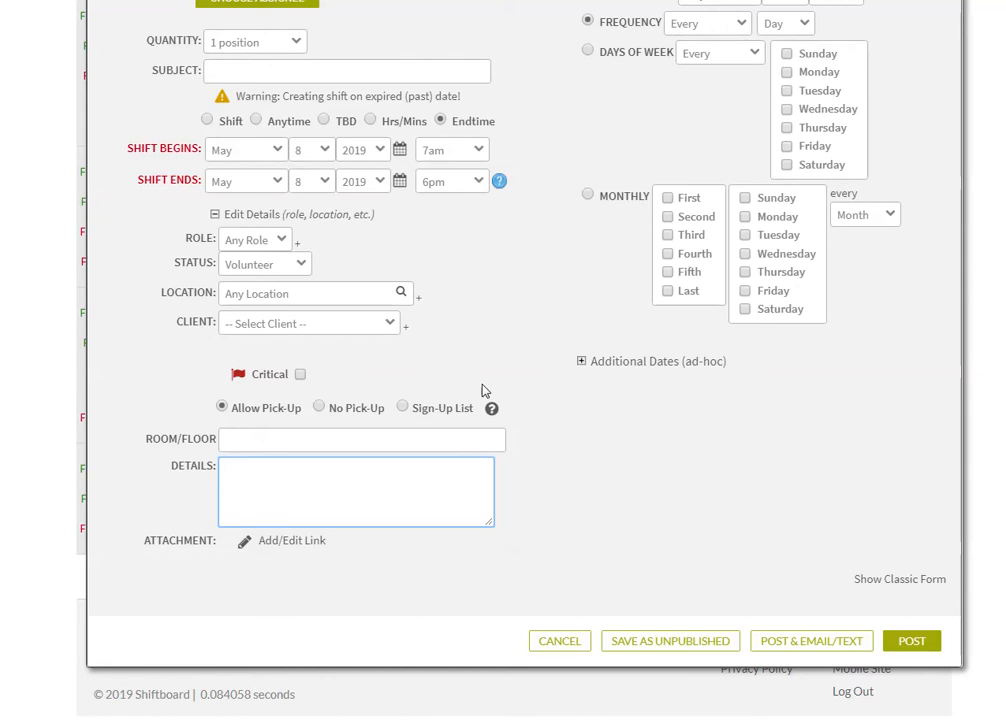
# Reposition the quick-add form and review its shift fields alongside the repeating options
pyautogui.scroll(3, 660, 463)
pyautogui.scroll(-1, 660, 463)
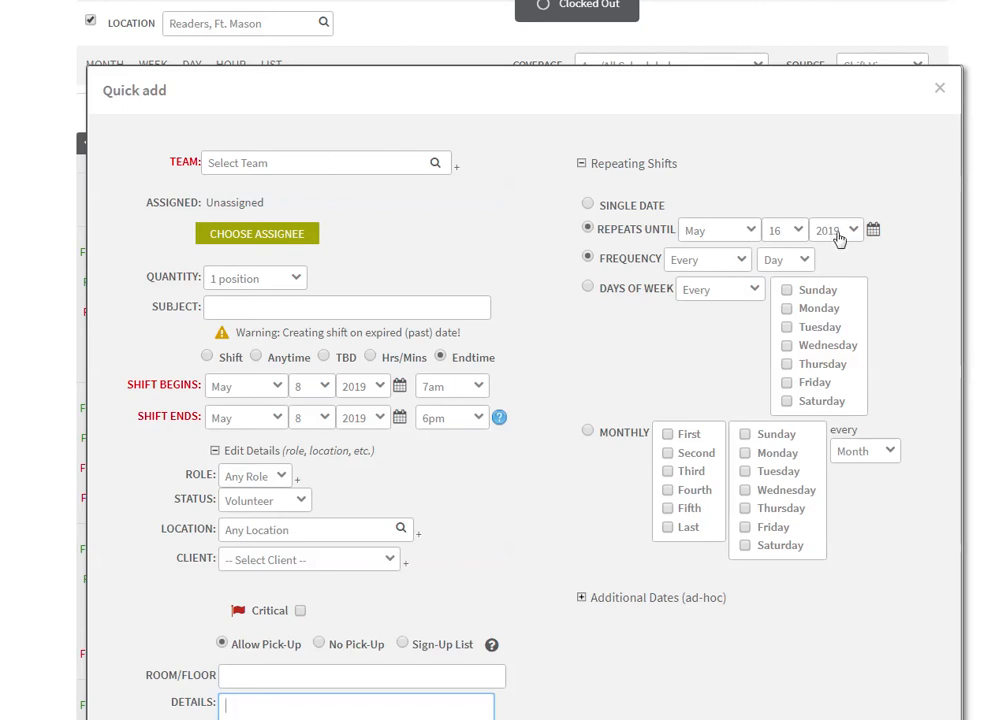
pyautogui.moveTo(631, 94); pyautogui.dragTo(527, 31)
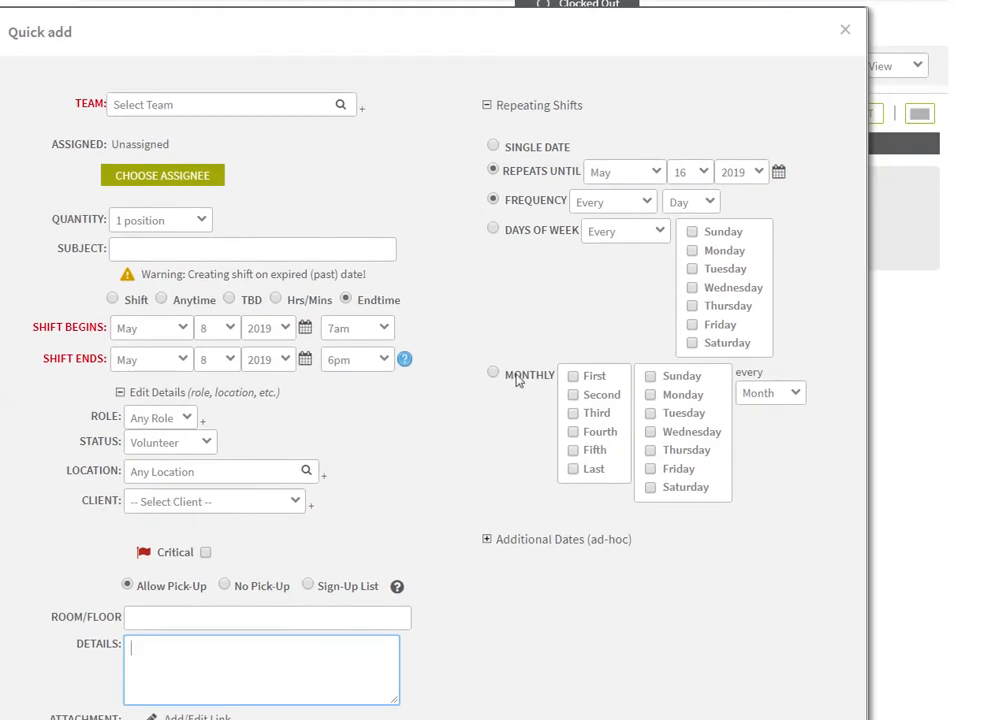
pyautogui.scroll(-2, 483, 320)
pyautogui.scroll(2, 483, 320)
pyautogui.scroll(-1, 483, 320)
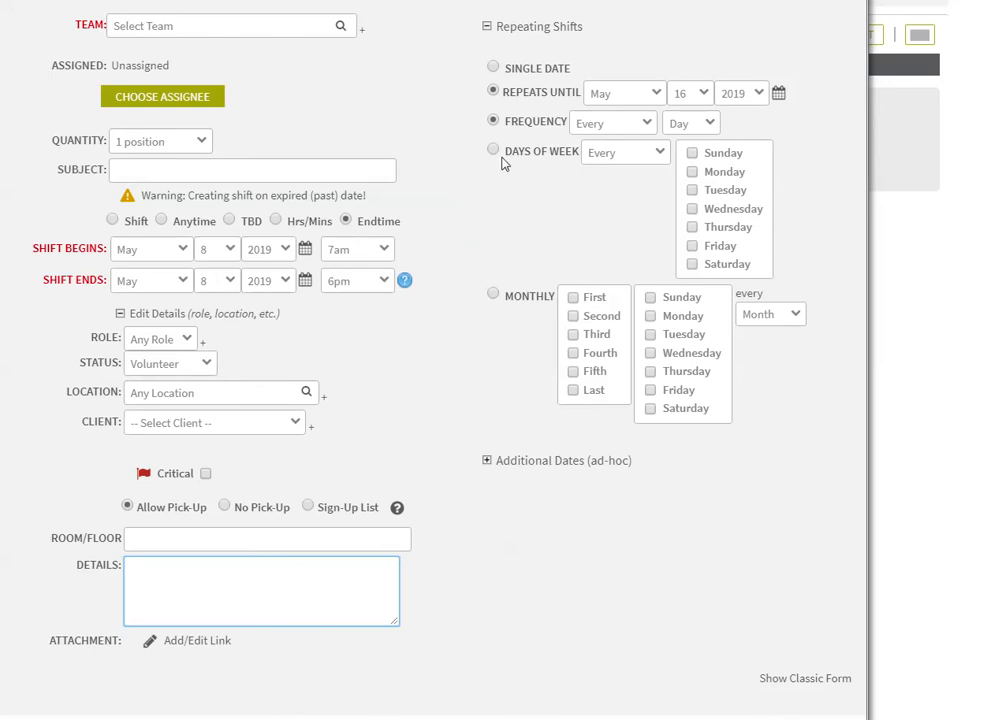
# Try the Monthly and Days of Week repeat options, including a monthly repeat on the first Sunday
pyautogui.click(497, 298)
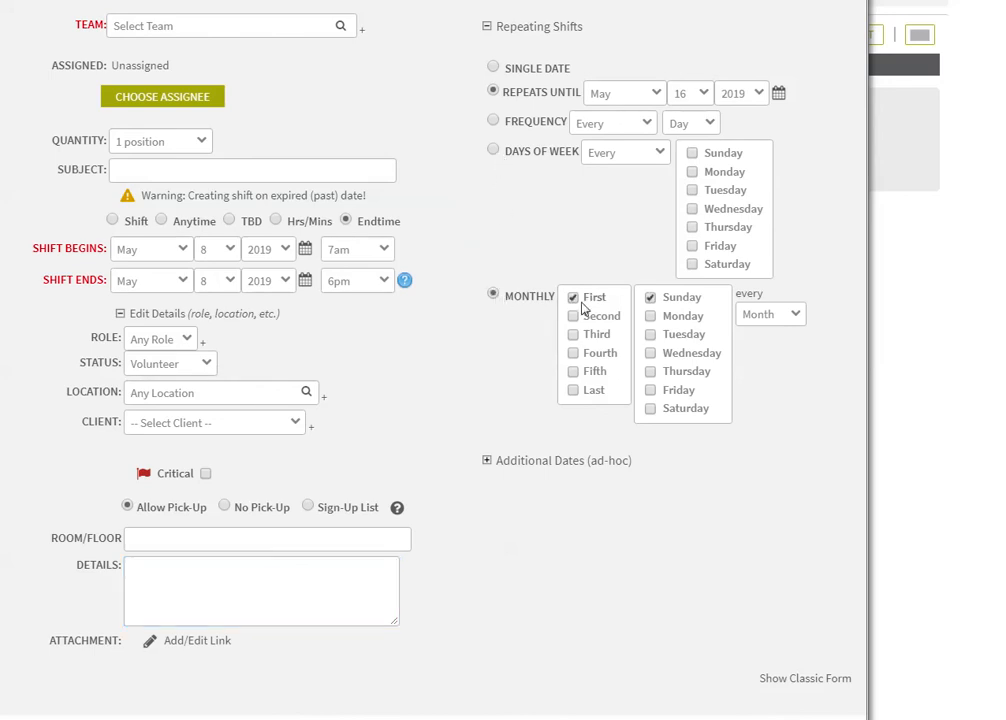
pyautogui.click(493, 152)
pyautogui.click(692, 209)
pyautogui.click(692, 227)
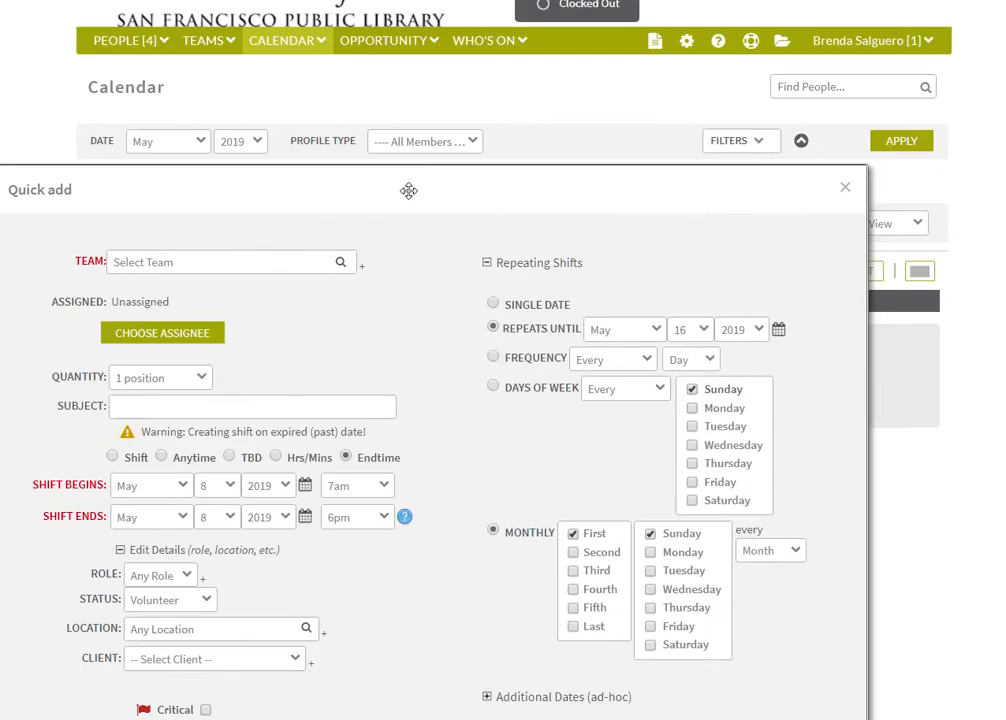
# Move the quick-add form aside to examine the calendar's Sunday shifts, and bring it back over the calendar
pyautogui.moveTo(406, 191); pyautogui.dragTo(730, 162)
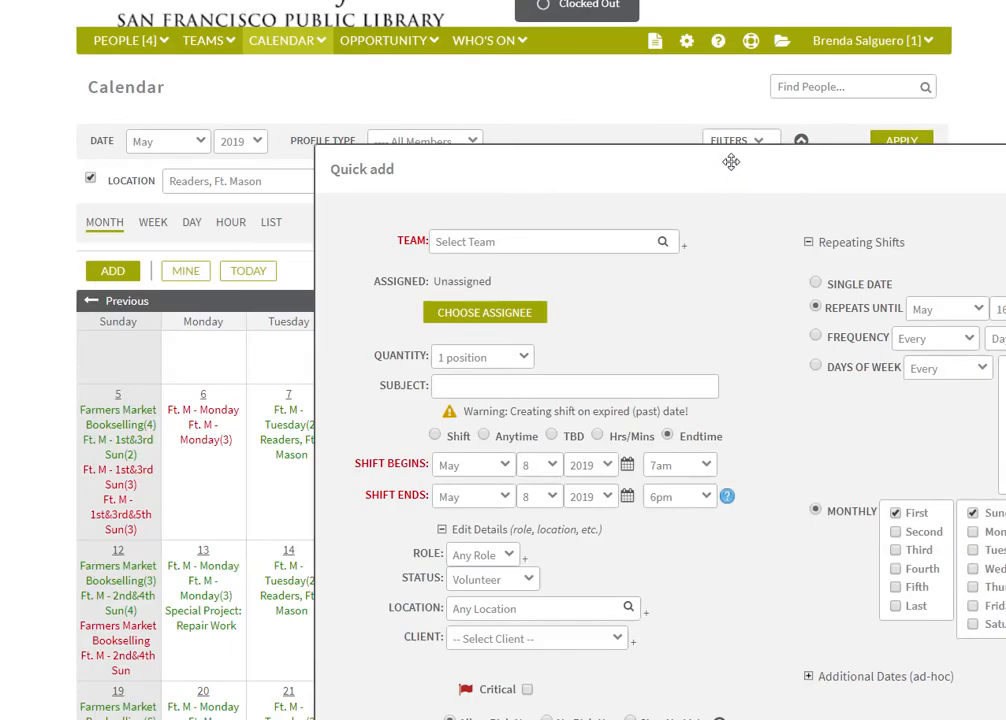
pyautogui.scroll(-3, 485, 176)
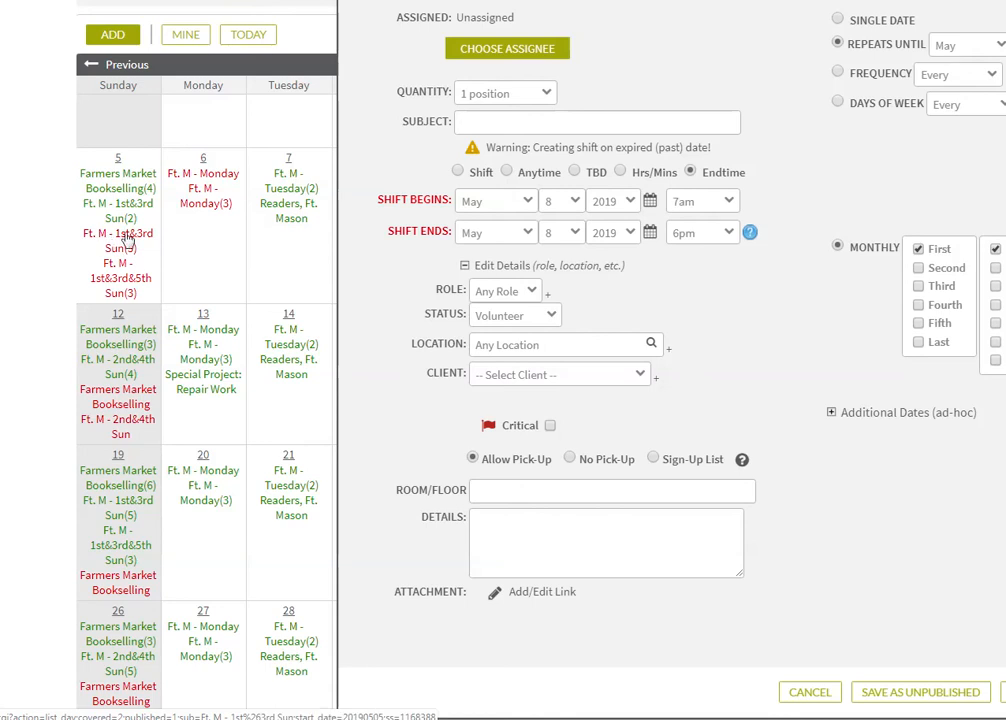
pyautogui.scroll(3, 680, 218)
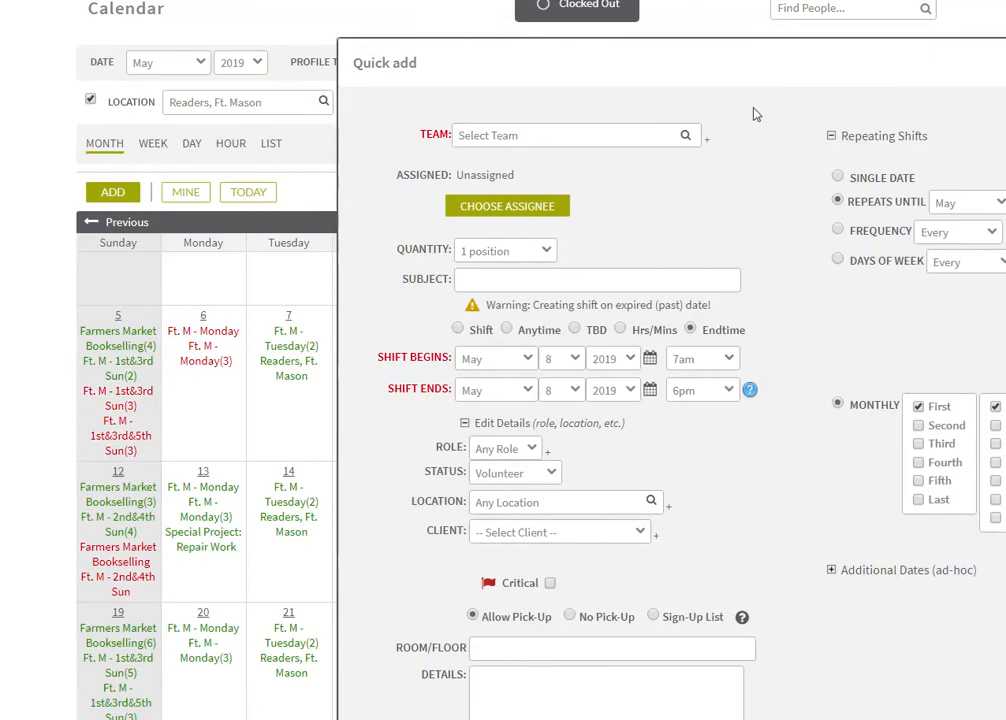
pyautogui.moveTo(752, 112); pyautogui.dragTo(528, 61)
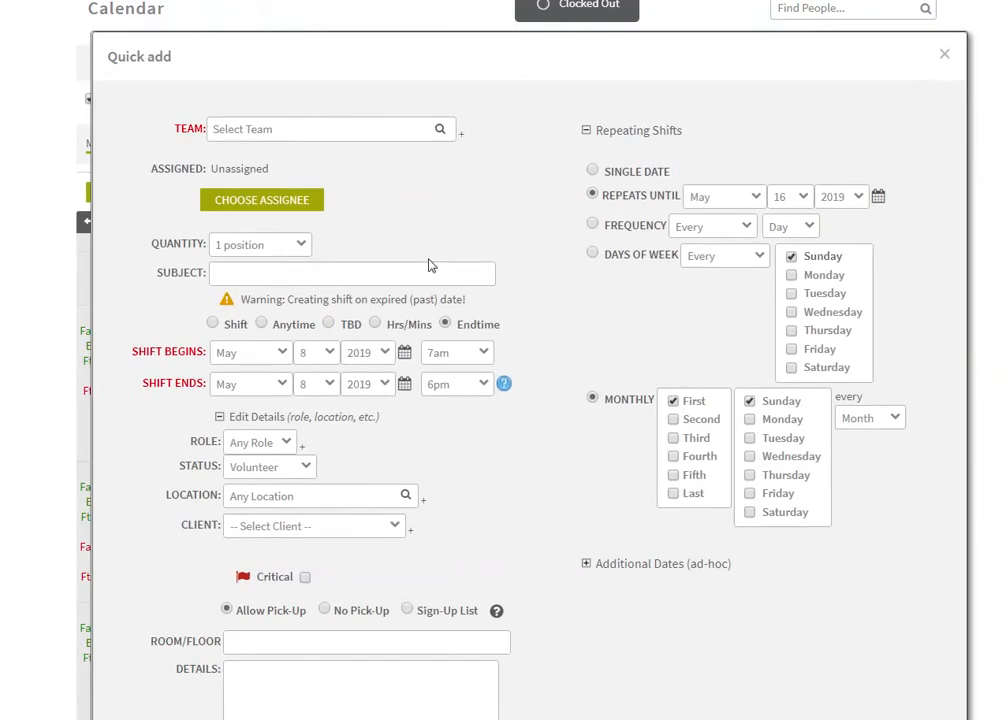
# Review the quick-add form from its team and repeat settings down to the posting options, and close it, abandoning the changes
pyautogui.scroll(-5, 572, 319)
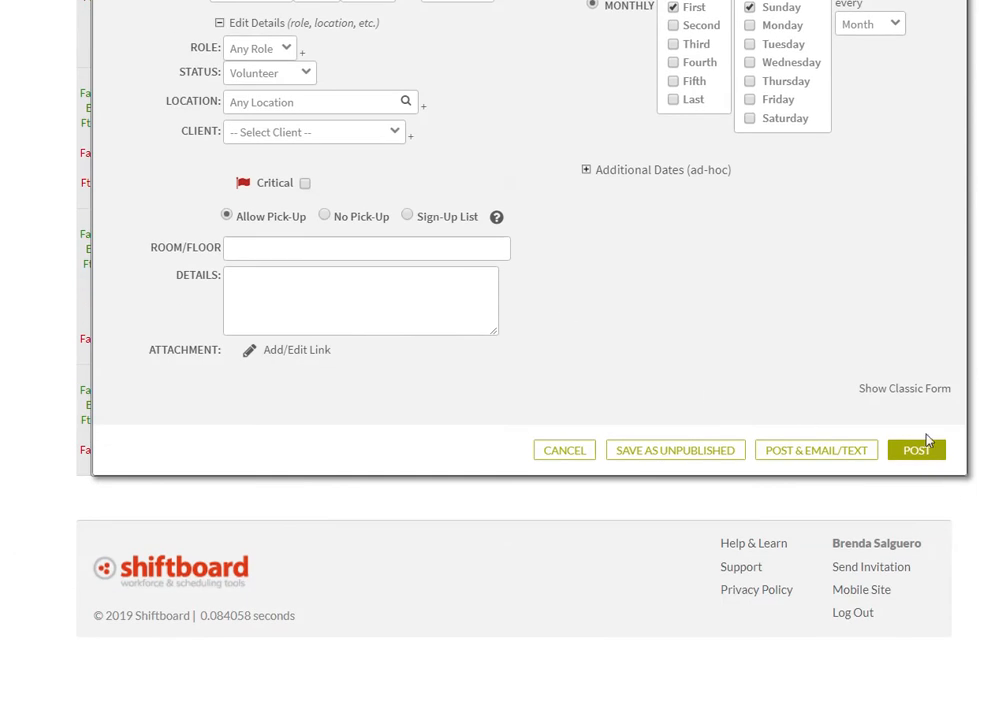
pyautogui.scroll(5, 676, 395)
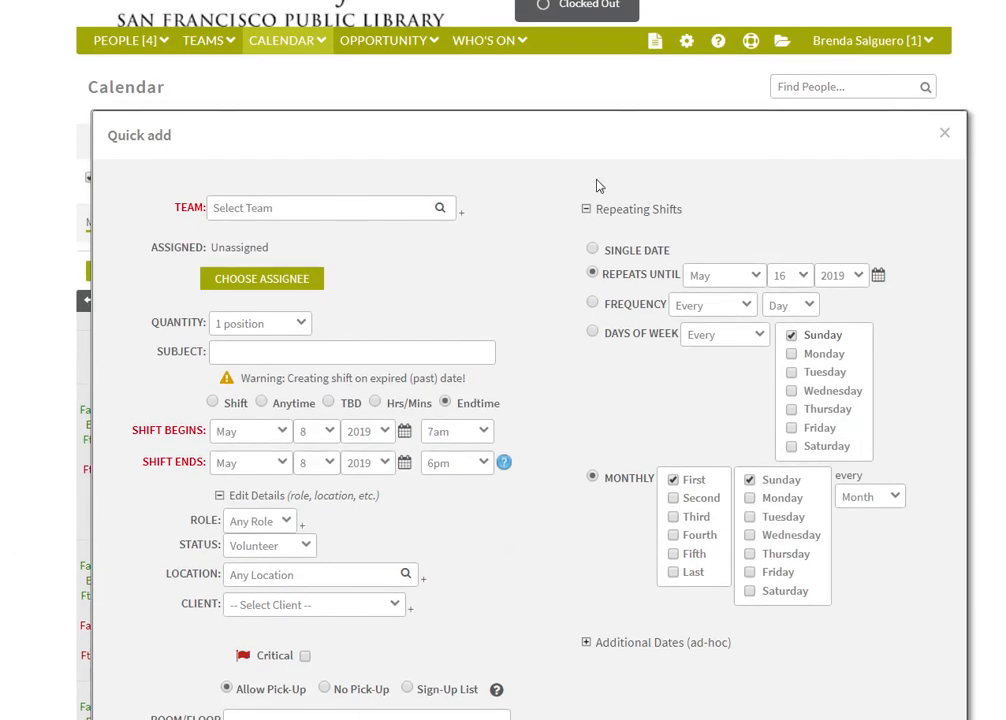
pyautogui.scroll(-5, 530, 314)
pyautogui.scroll(5, 555, 312)
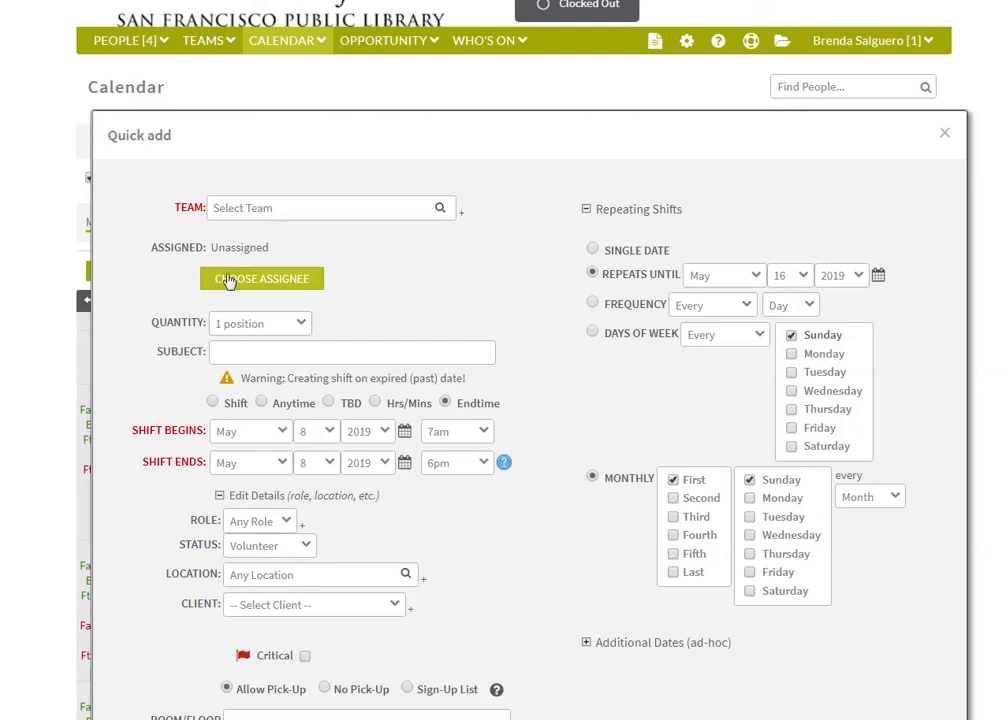
pyautogui.scroll(-3, 611, 317)
pyautogui.scroll(-2, 607, 326)
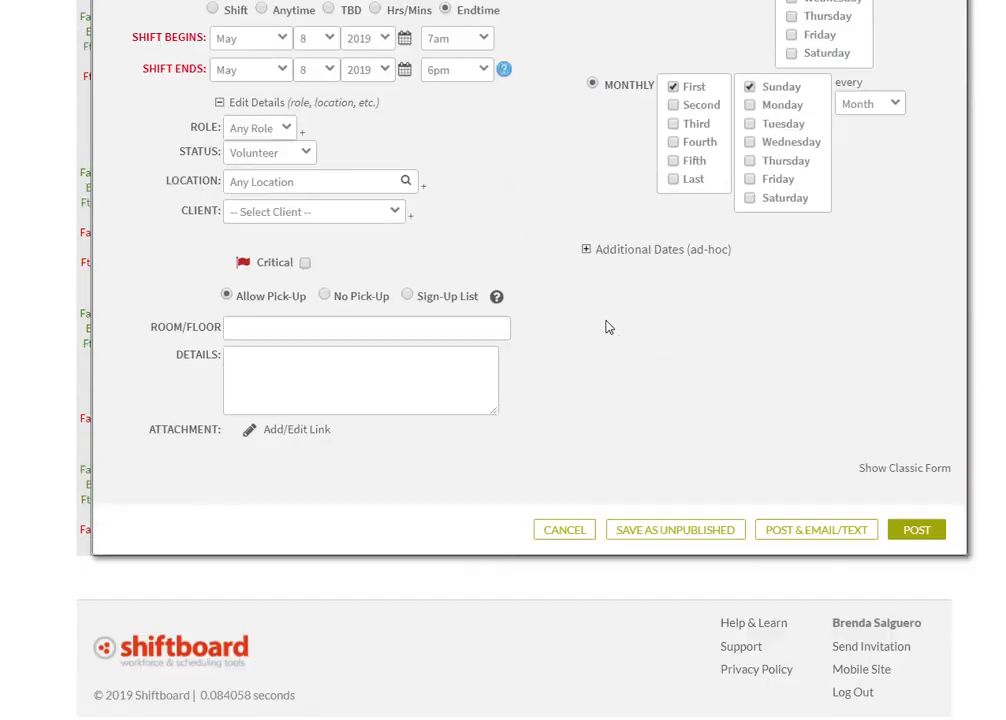
pyautogui.scroll(4, 615, 325)
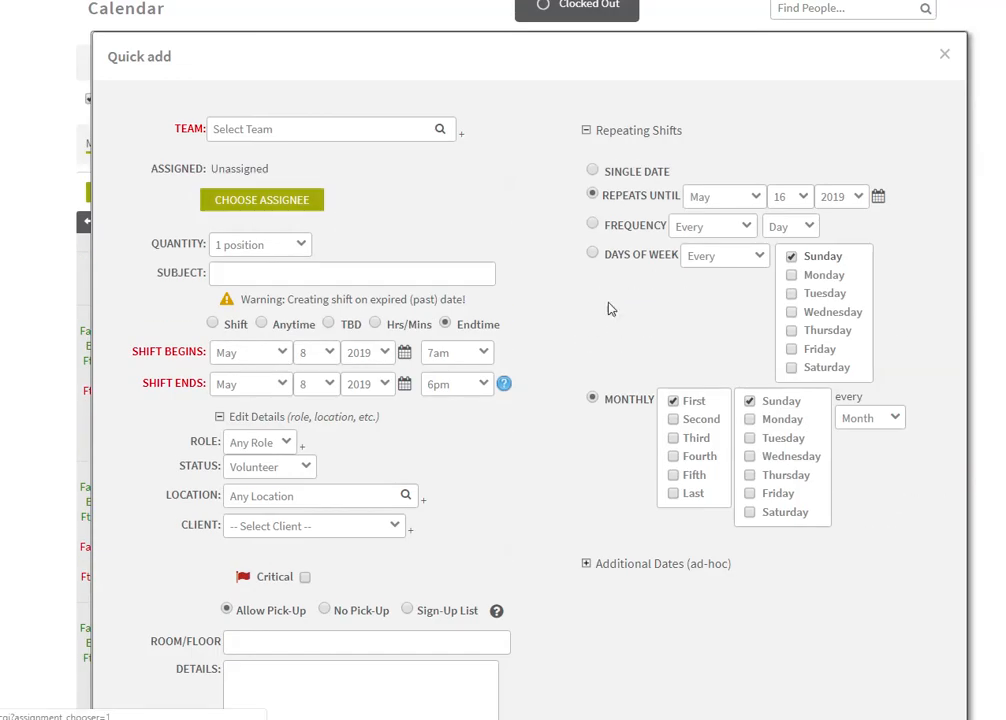
pyautogui.scroll(-5, 673, 359)
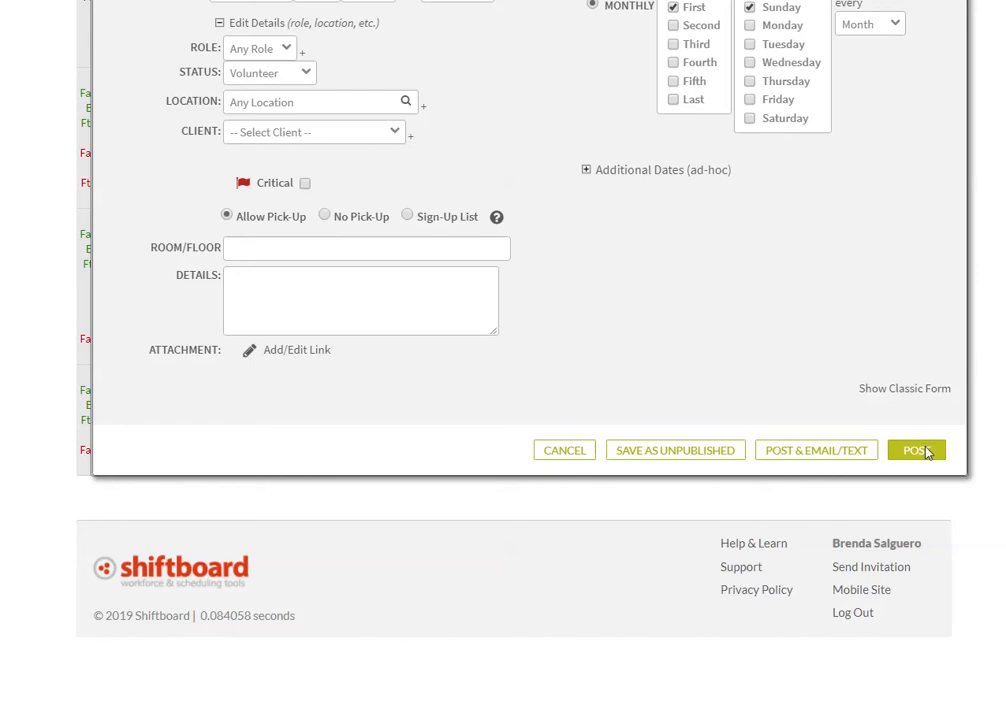
pyautogui.scroll(5, 927, 453)
pyautogui.scroll(1, 918, 440)
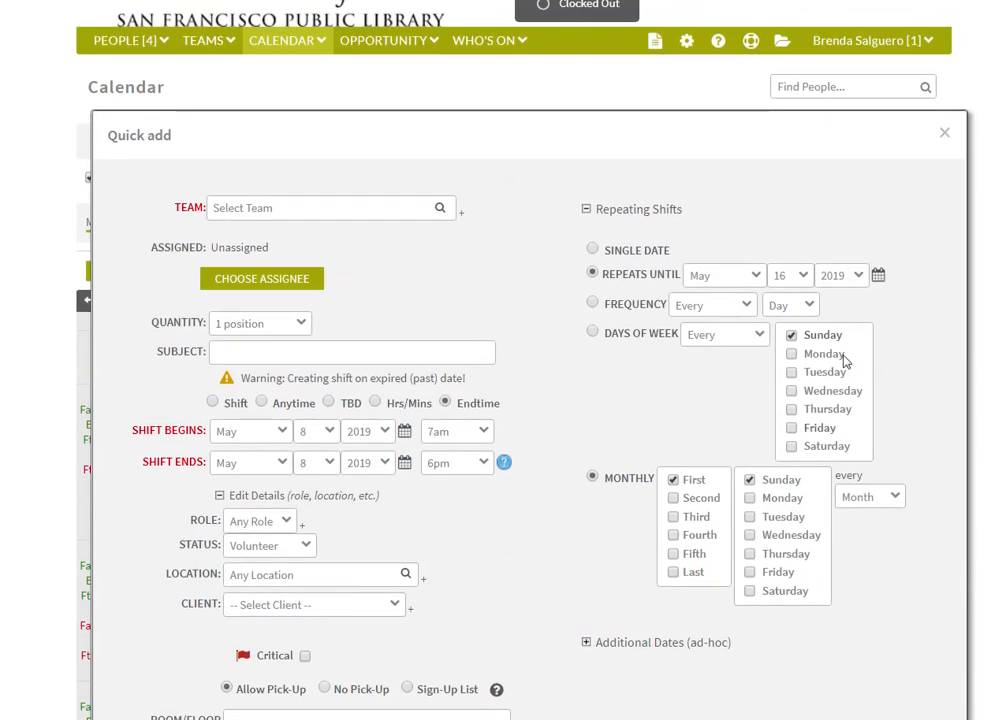
pyautogui.click(945, 135)
pyautogui.click(596, 51)
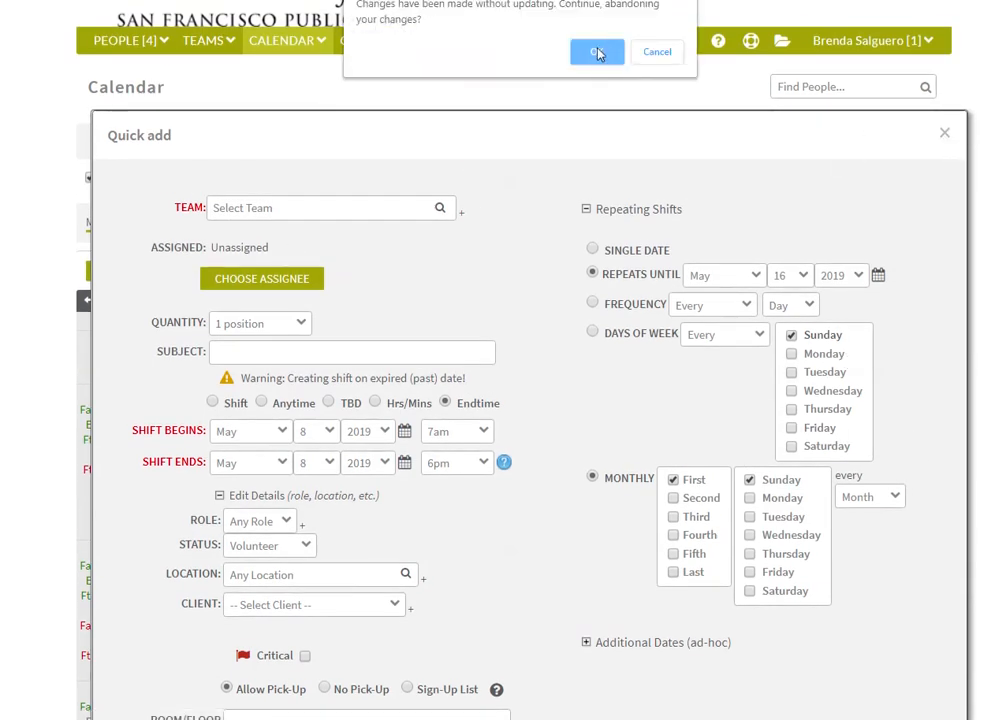
# Inspect the details of the May 15 Ft. M - Wednesday shift in the calendar
pyautogui.scroll(-3, 407, 358)
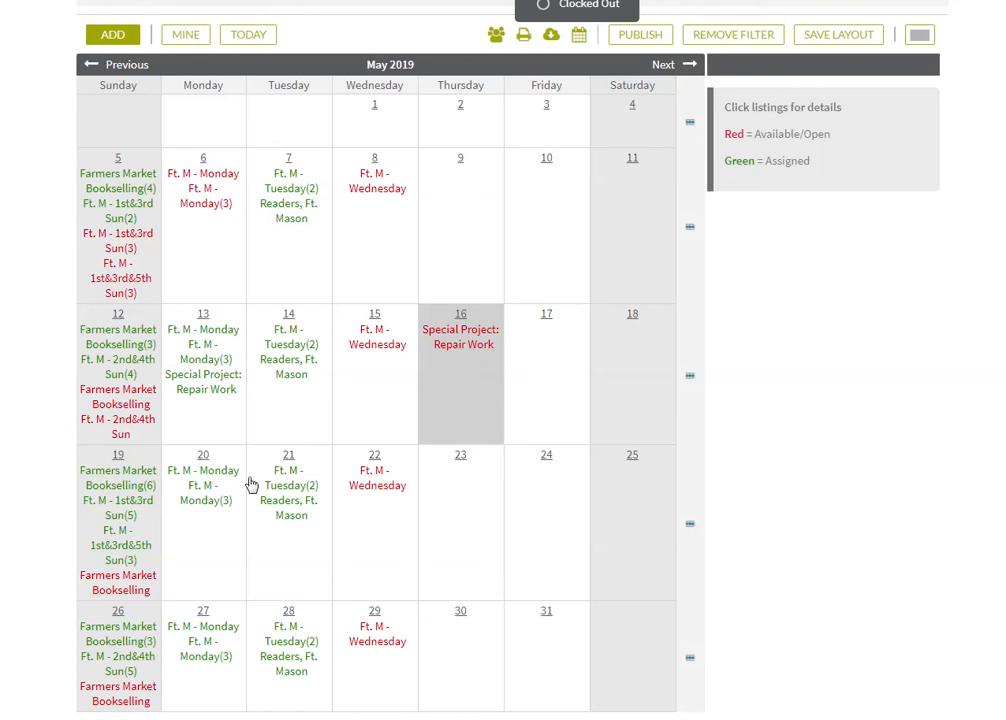
pyautogui.scroll(-1, 463, 445)
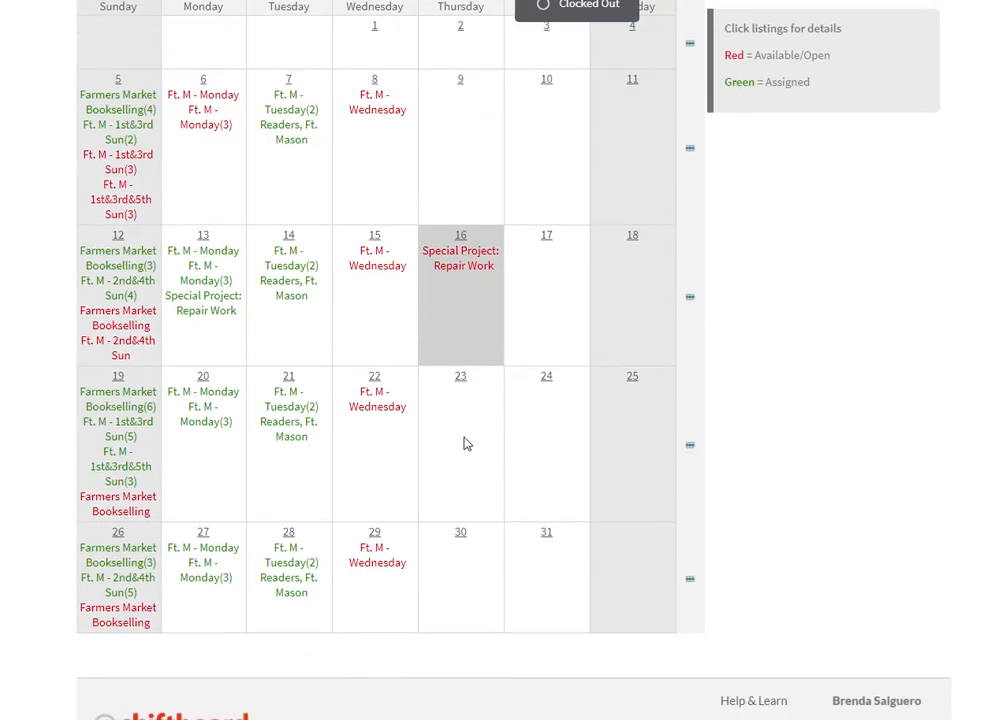
pyautogui.click(366, 259)
pyautogui.scroll(-1, 815, 311)
pyautogui.scroll(2, 314, 184)
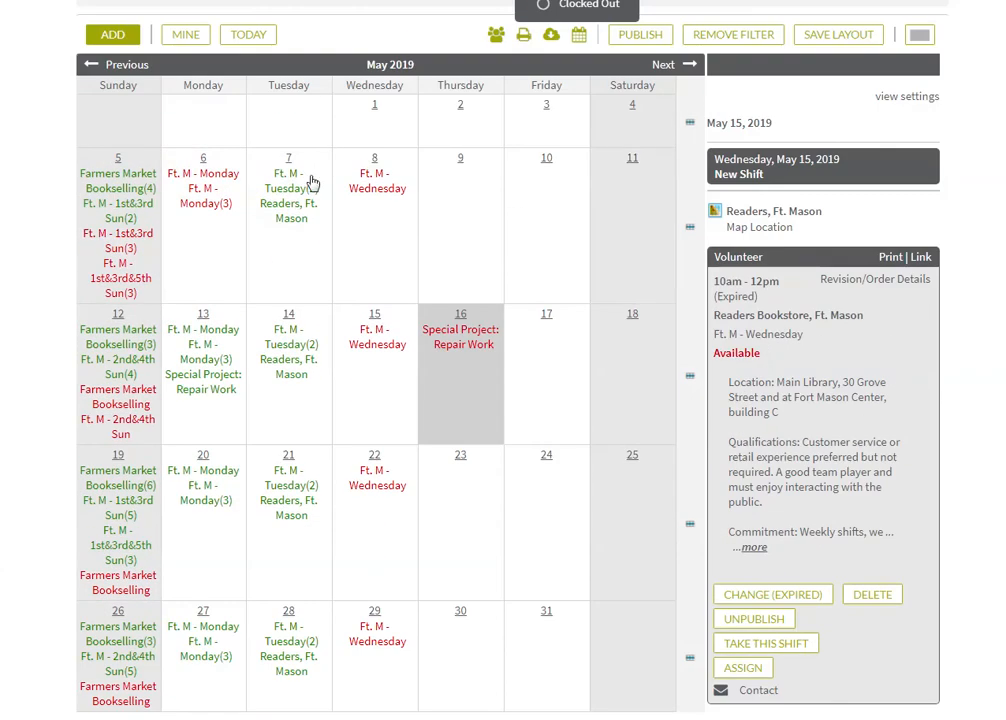
# Start deleting the May 8 Ft. M - Wednesday shift and show all the items in its order
pyautogui.click(358, 198)
pyautogui.scroll(-2, 831, 440)
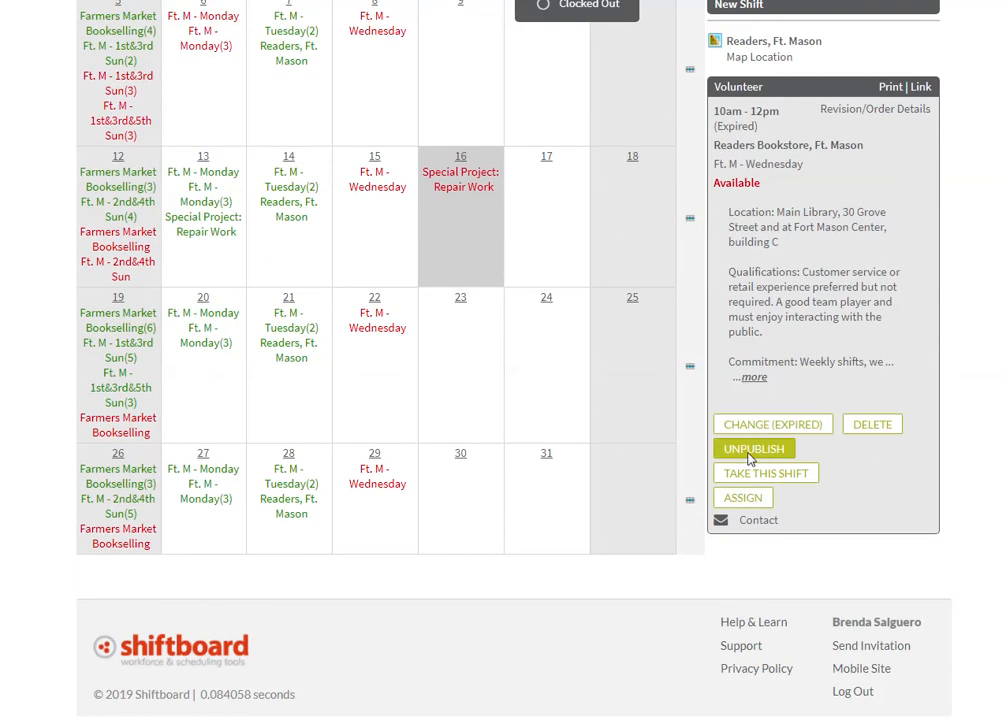
pyautogui.scroll(1, 830, 498)
pyautogui.scroll(1, 829, 498)
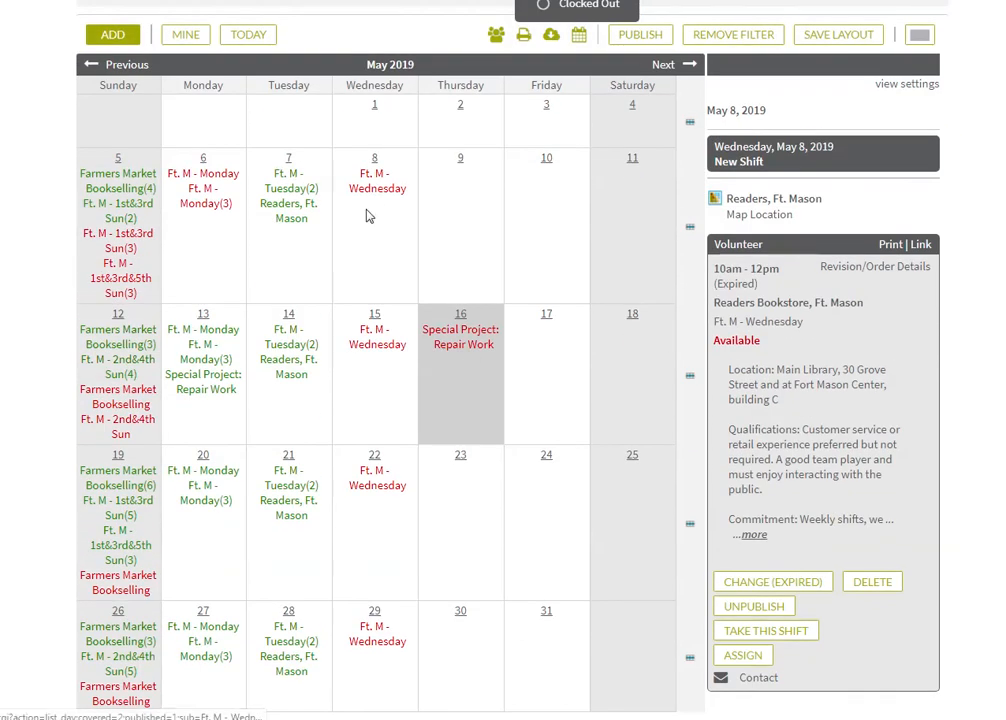
pyautogui.scroll(-2, 474, 449)
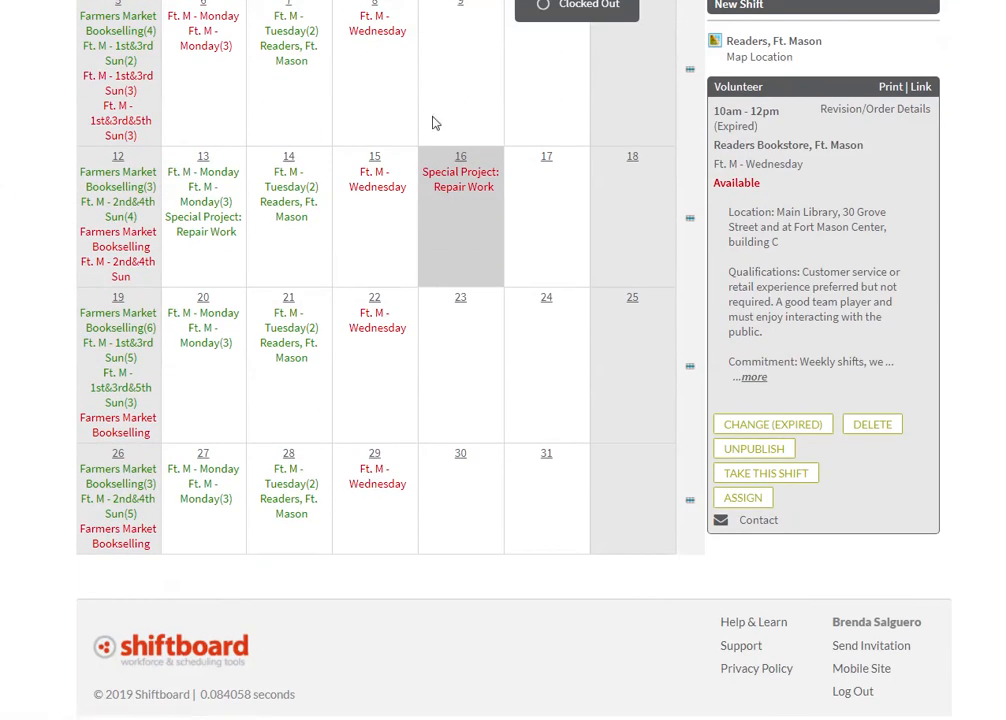
pyautogui.scroll(1, 408, 80)
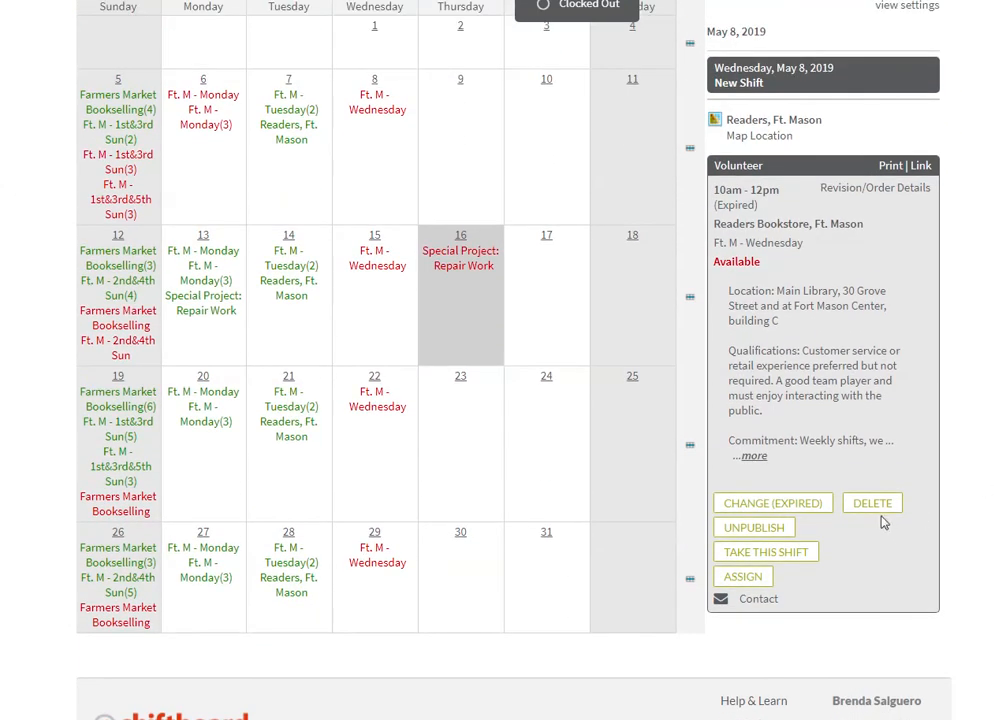
pyautogui.click(858, 510)
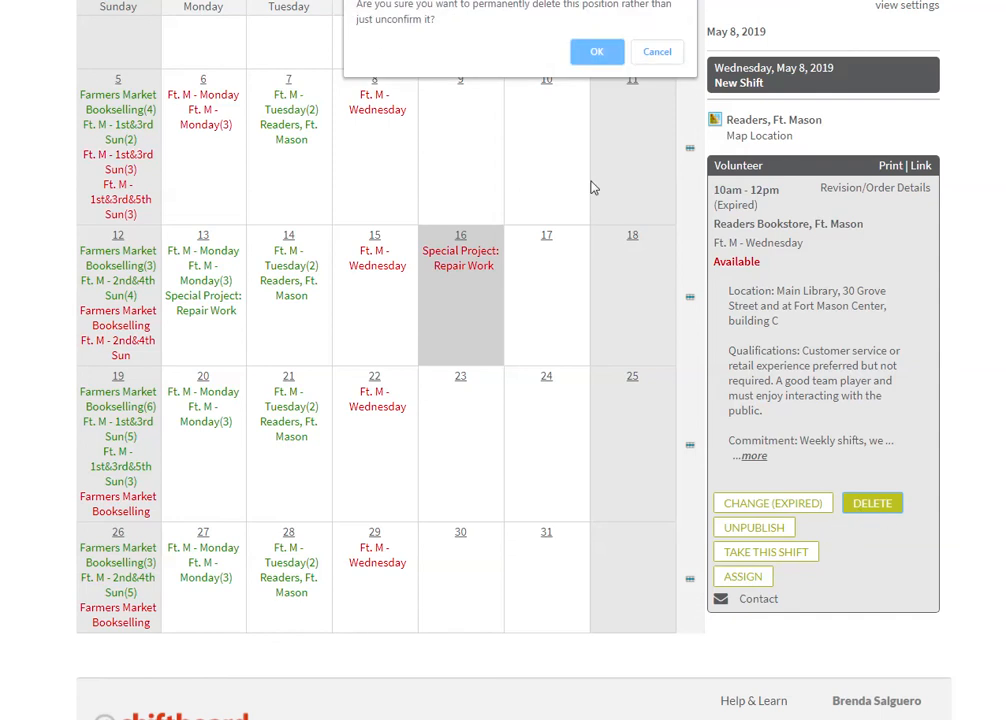
pyautogui.click(586, 56)
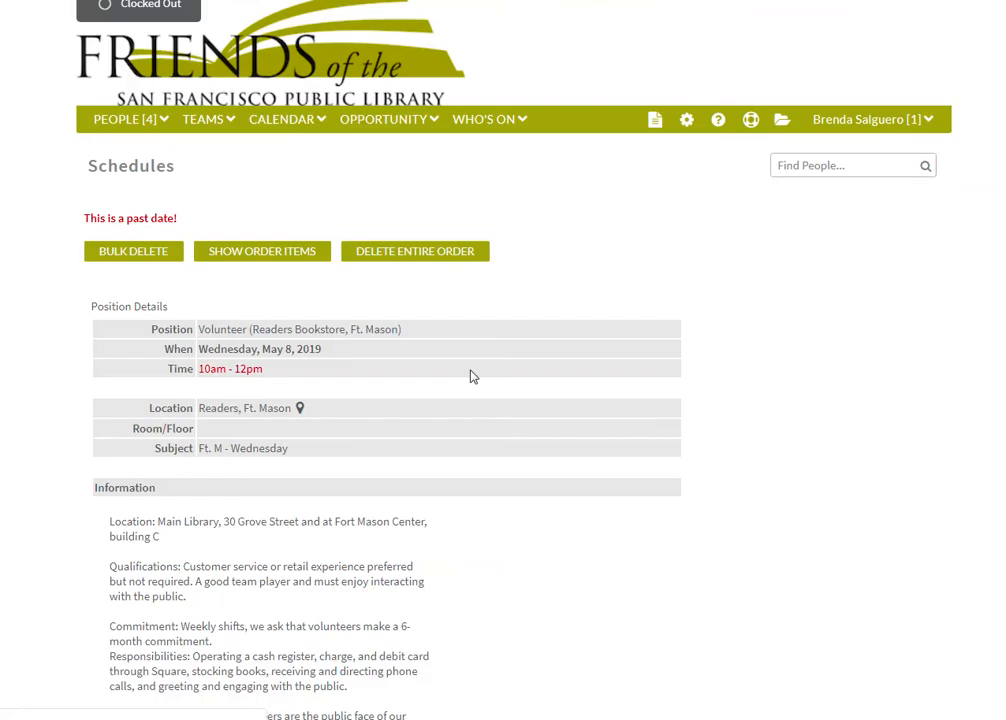
pyautogui.click(265, 262)
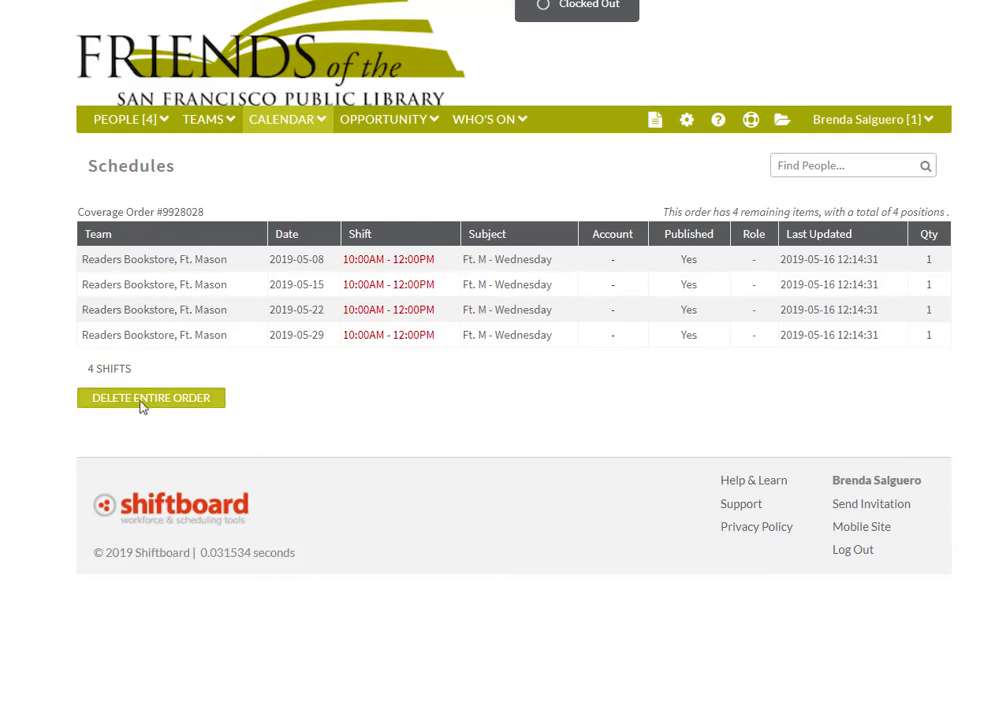
# Delete the entire order of Ft. M - Wednesday shifts and check the Wednesdays in the May 2019 calendar
pyautogui.click(173, 402)
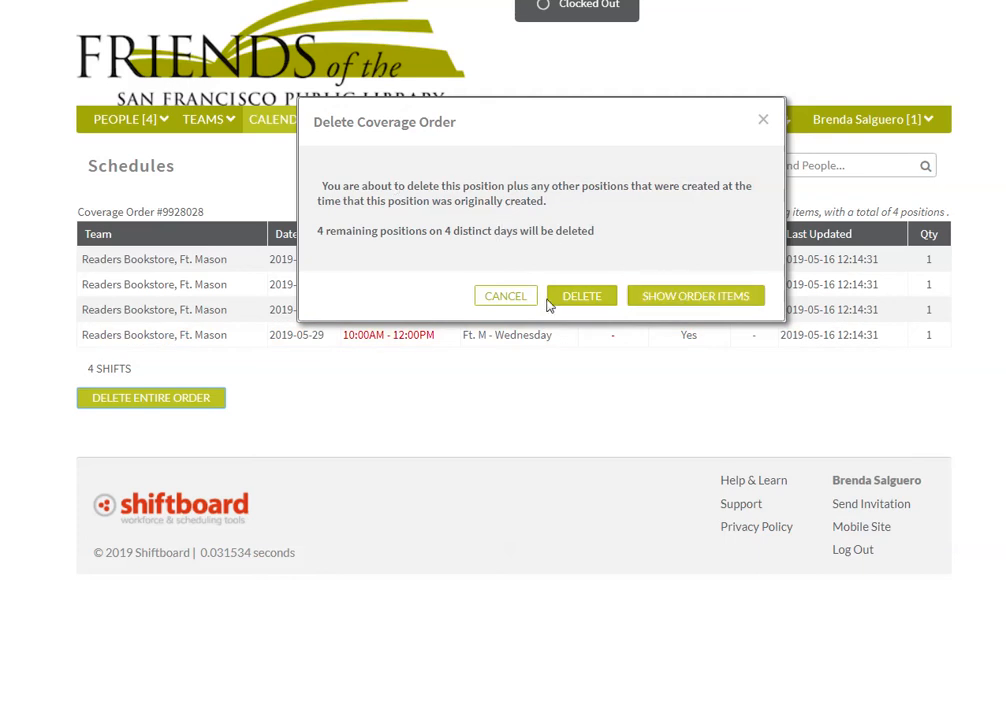
pyautogui.click(579, 297)
pyautogui.scroll(-5, 337, 332)
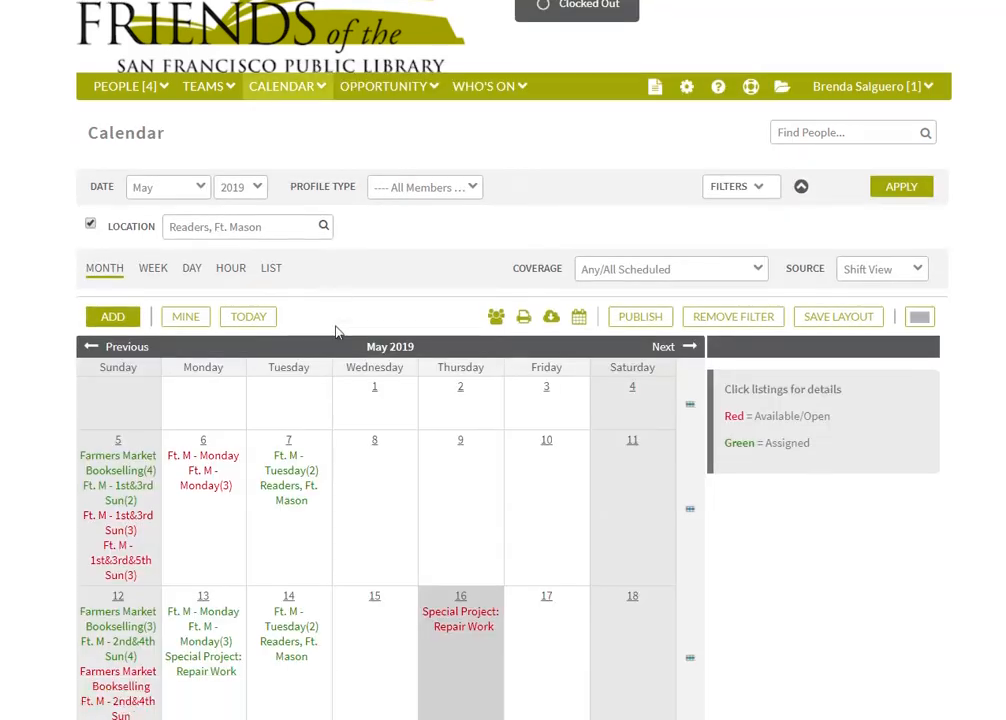
pyautogui.scroll(-1, 388, 343)
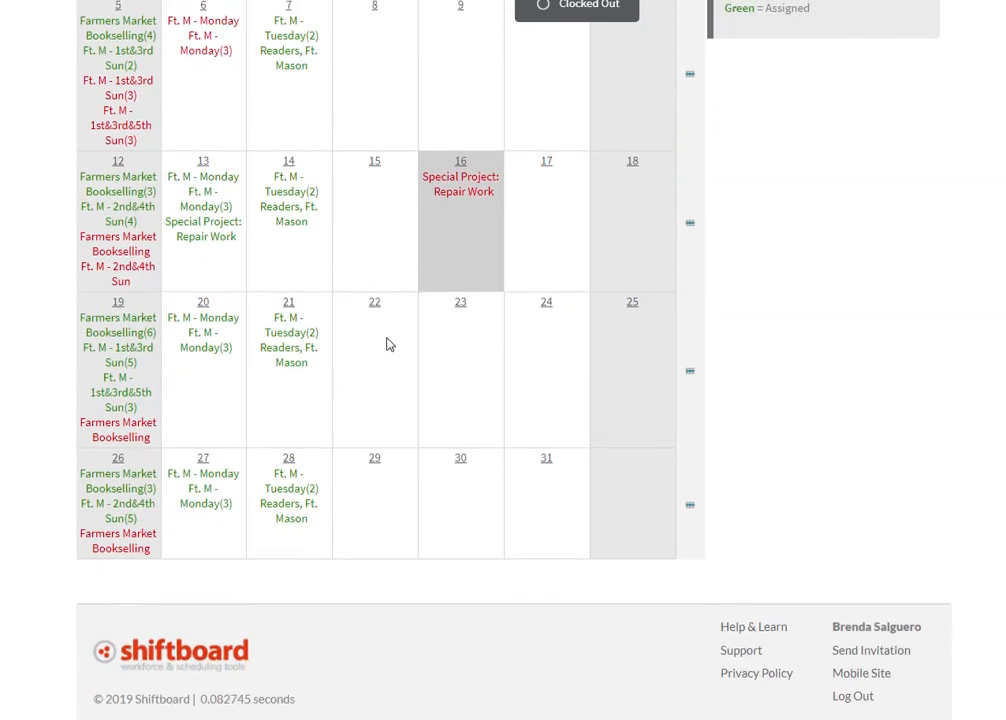
pyautogui.scroll(2, 388, 340)
pyautogui.scroll(-1, 390, 340)
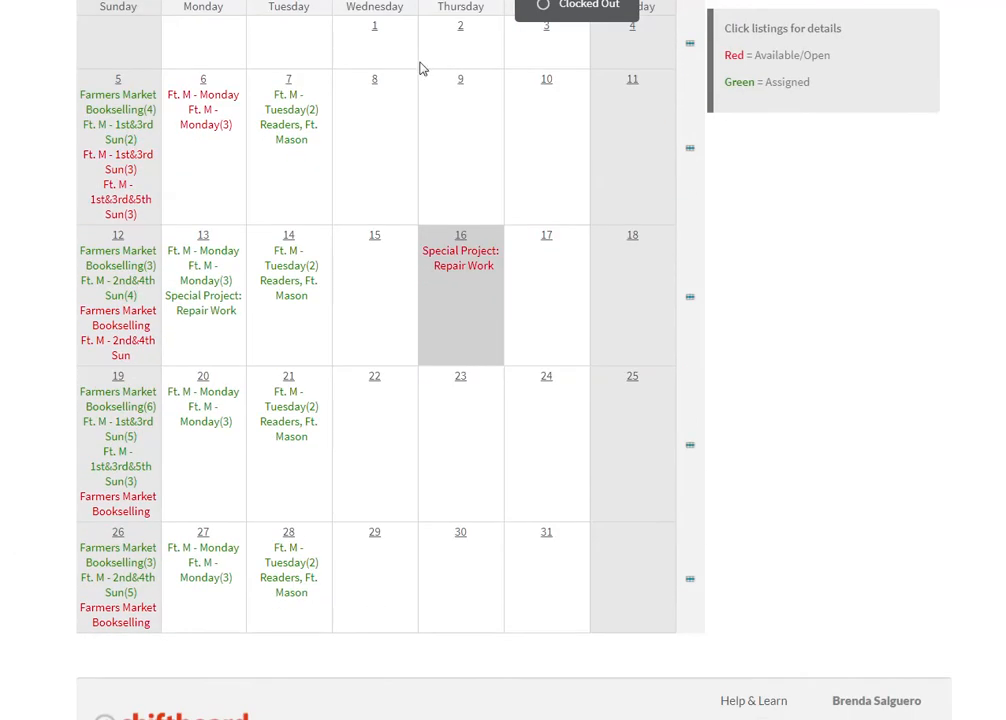
pyautogui.scroll(1, 401, 539)
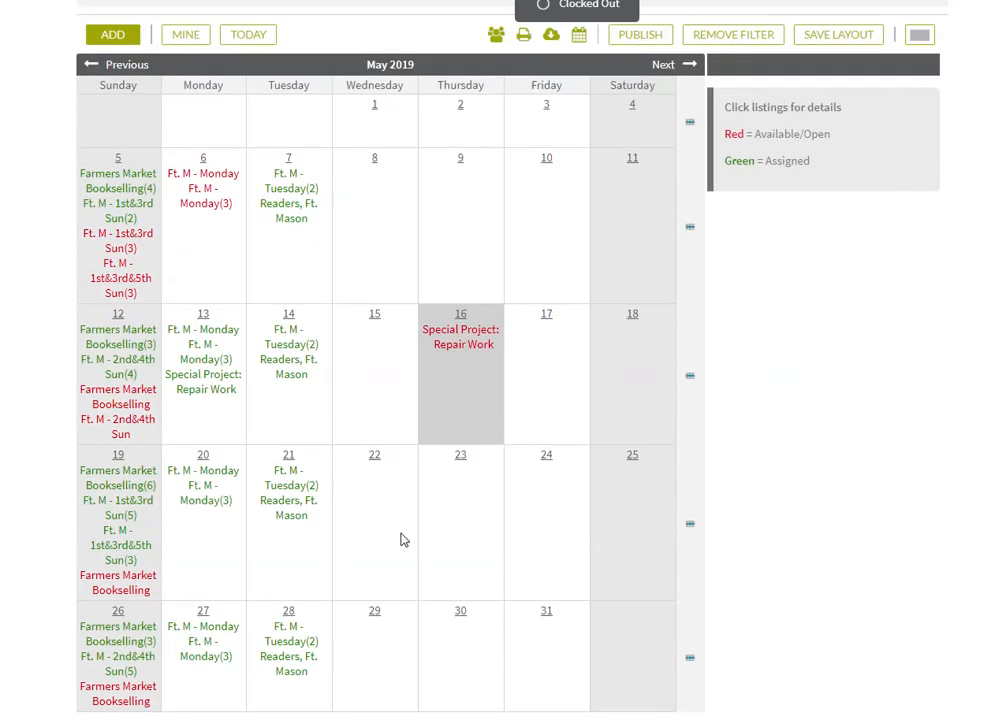
pyautogui.scroll(-1, 400, 540)
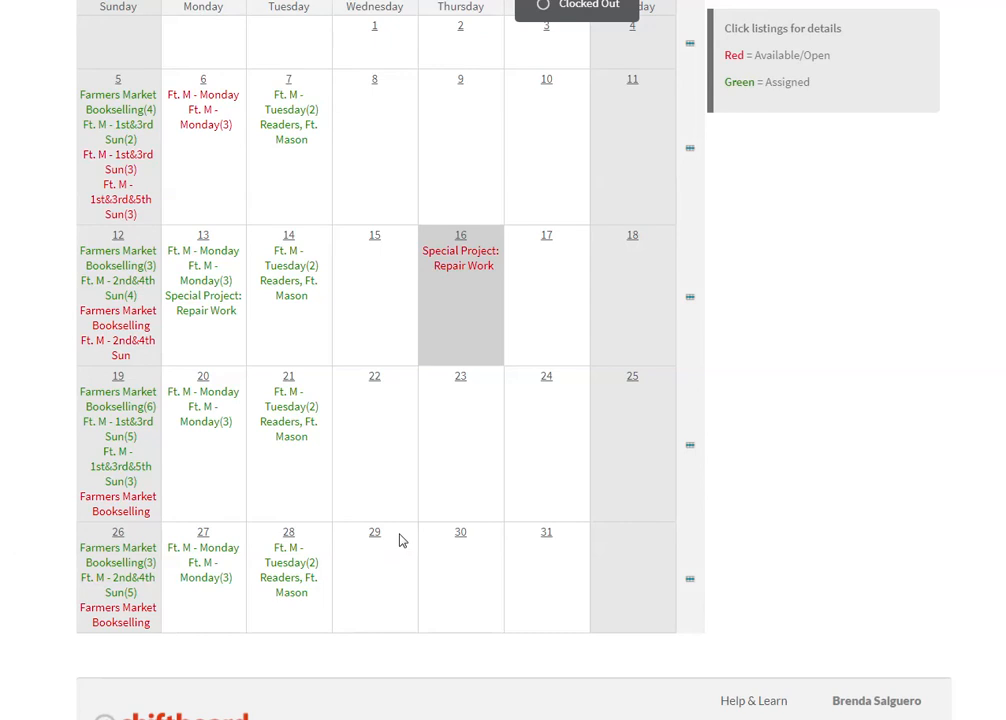